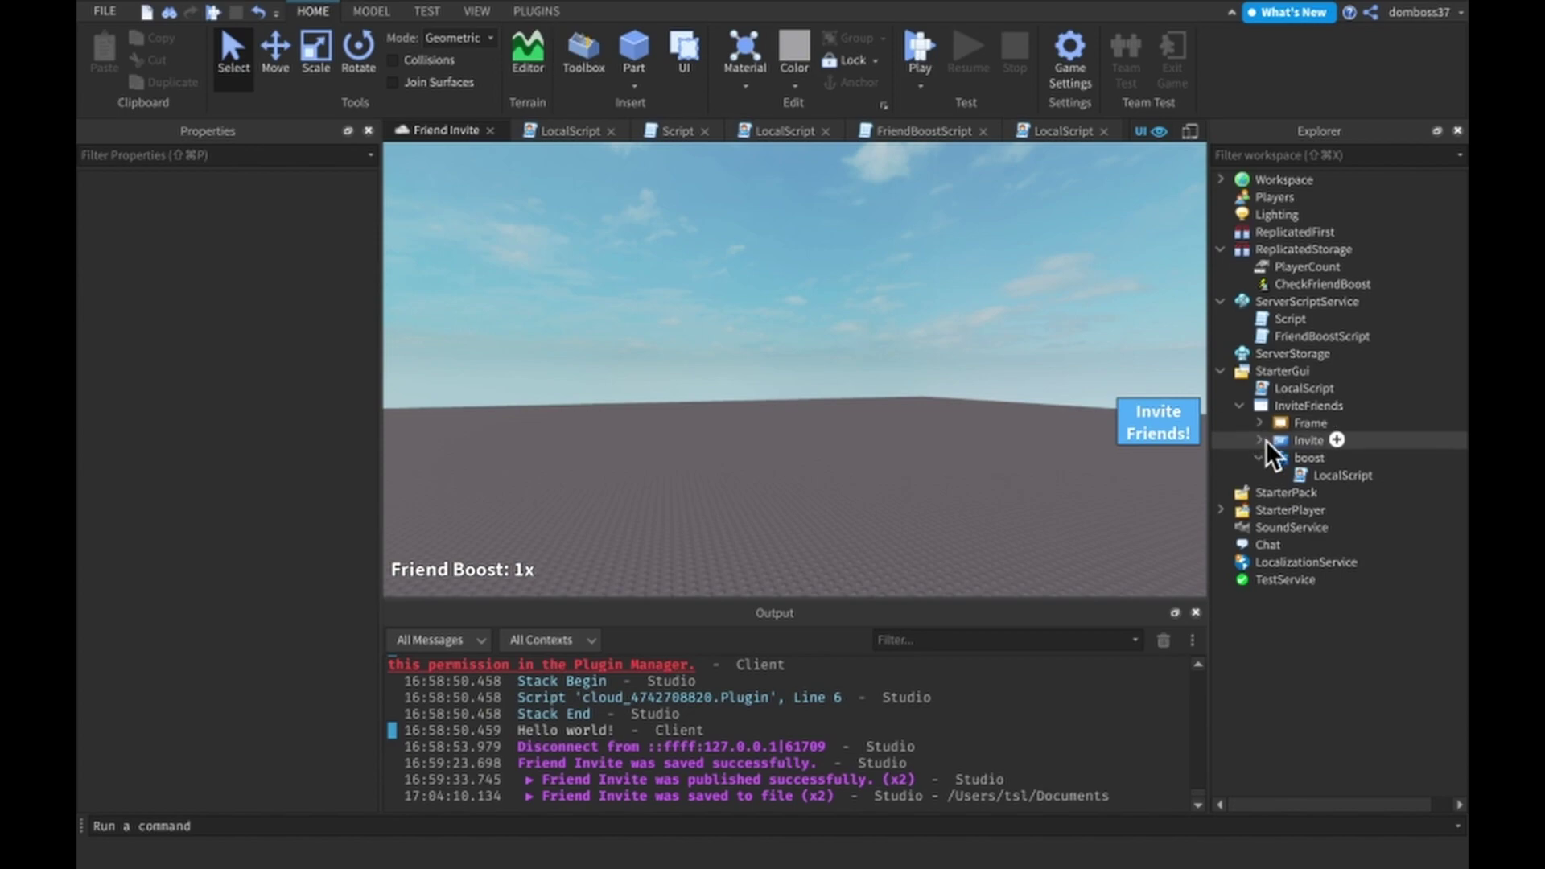
# - Review the server Script's friendBoost NumberValue declaration created for each player
pyautogui.doubleClick(1277, 320)
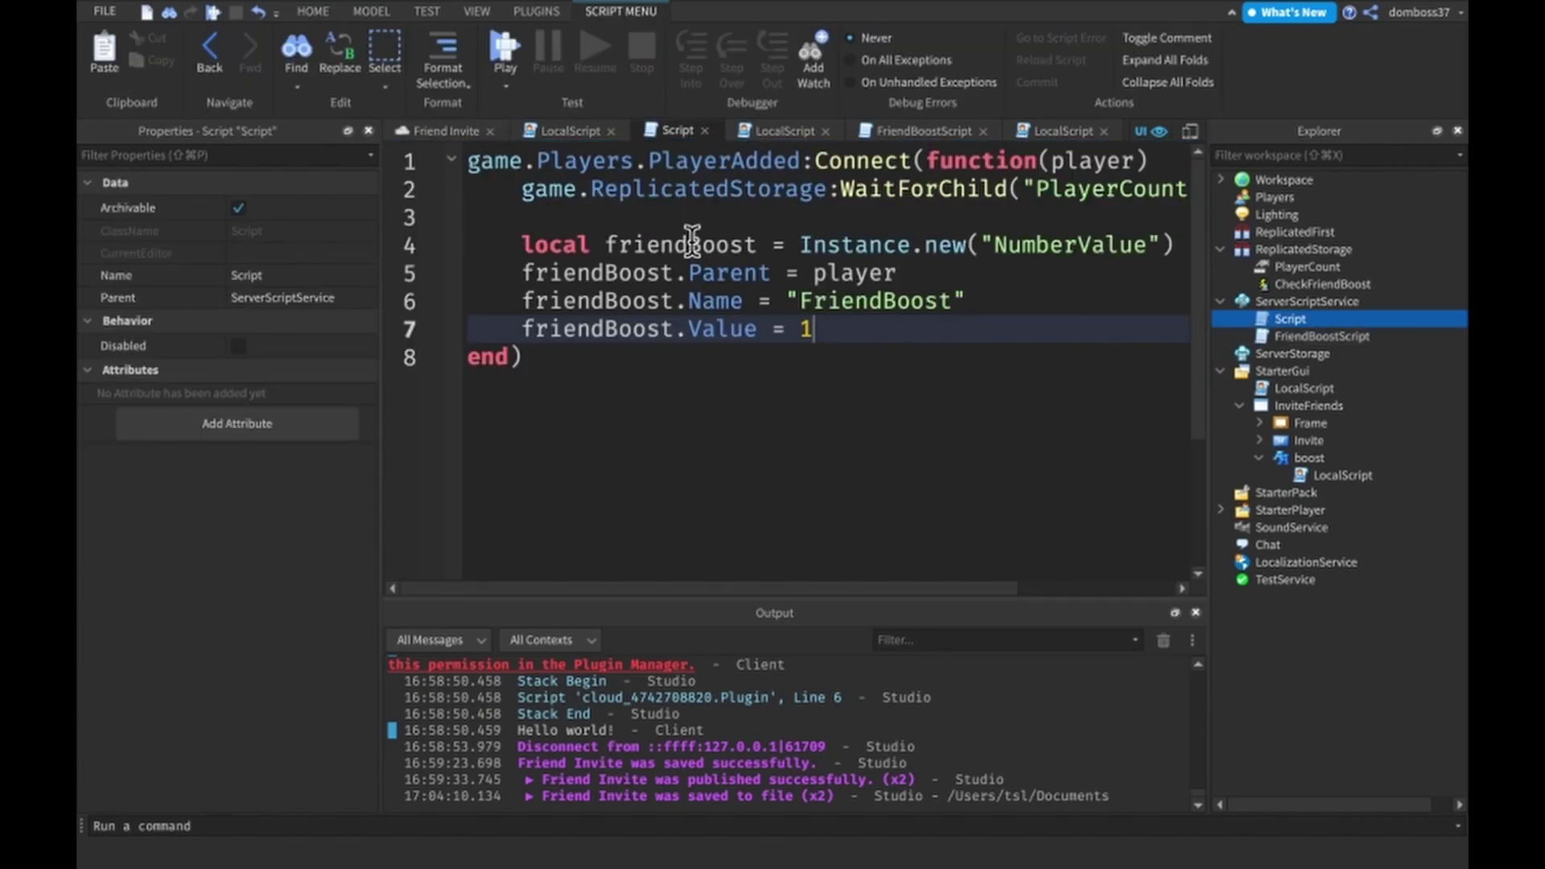
pyautogui.moveTo(518, 244); pyautogui.dragTo(890, 322)
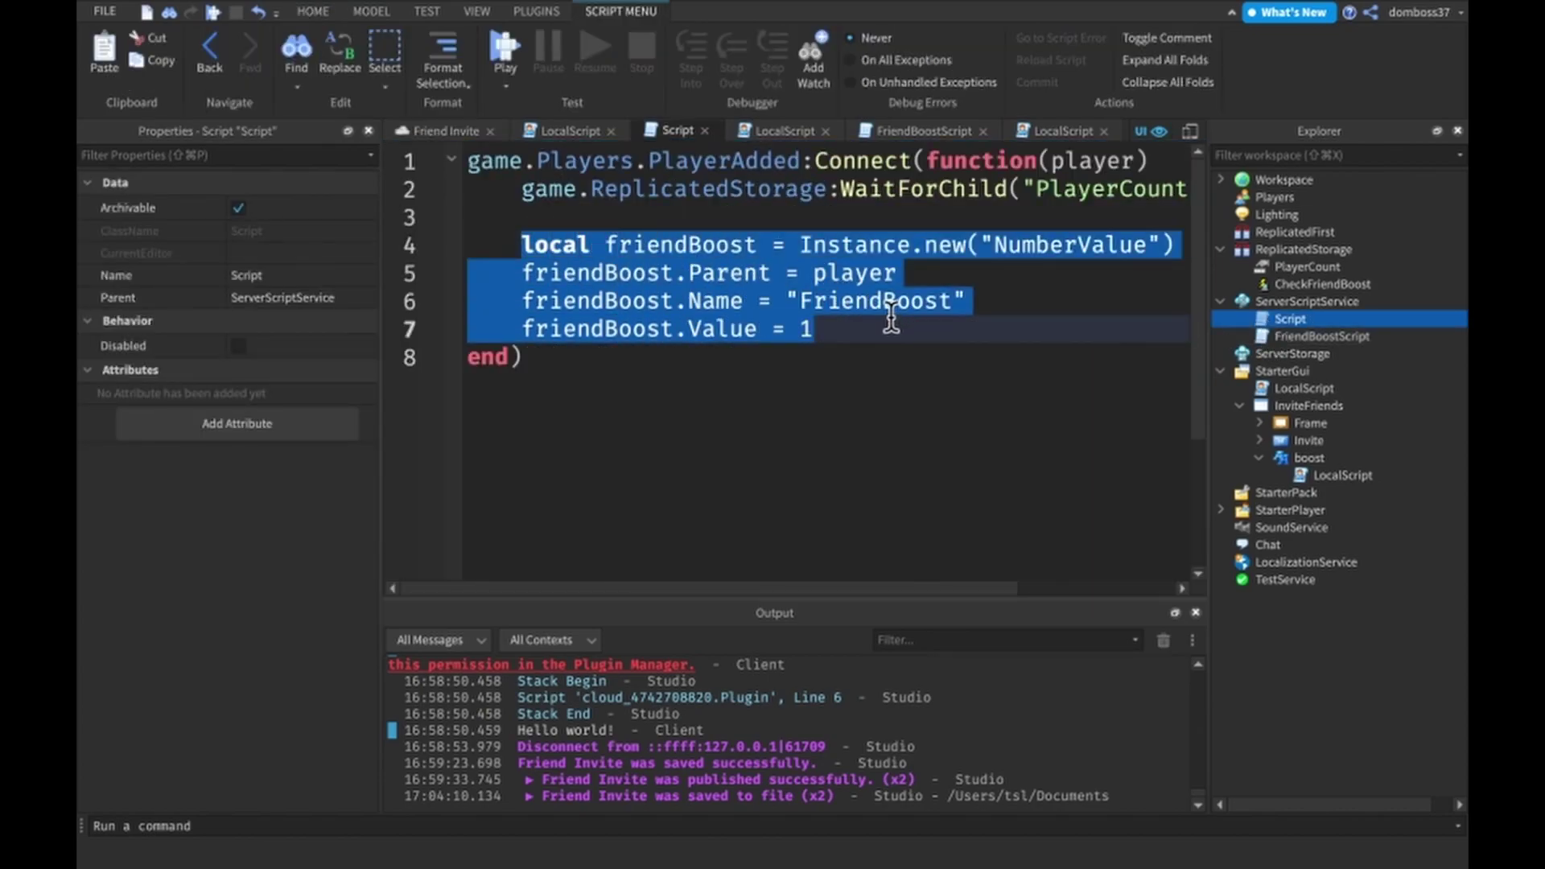
pyautogui.click(890, 321)
pyautogui.hscroll(1, 890, 321)
pyautogui.moveTo(506, 246); pyautogui.dragTo(724, 245)
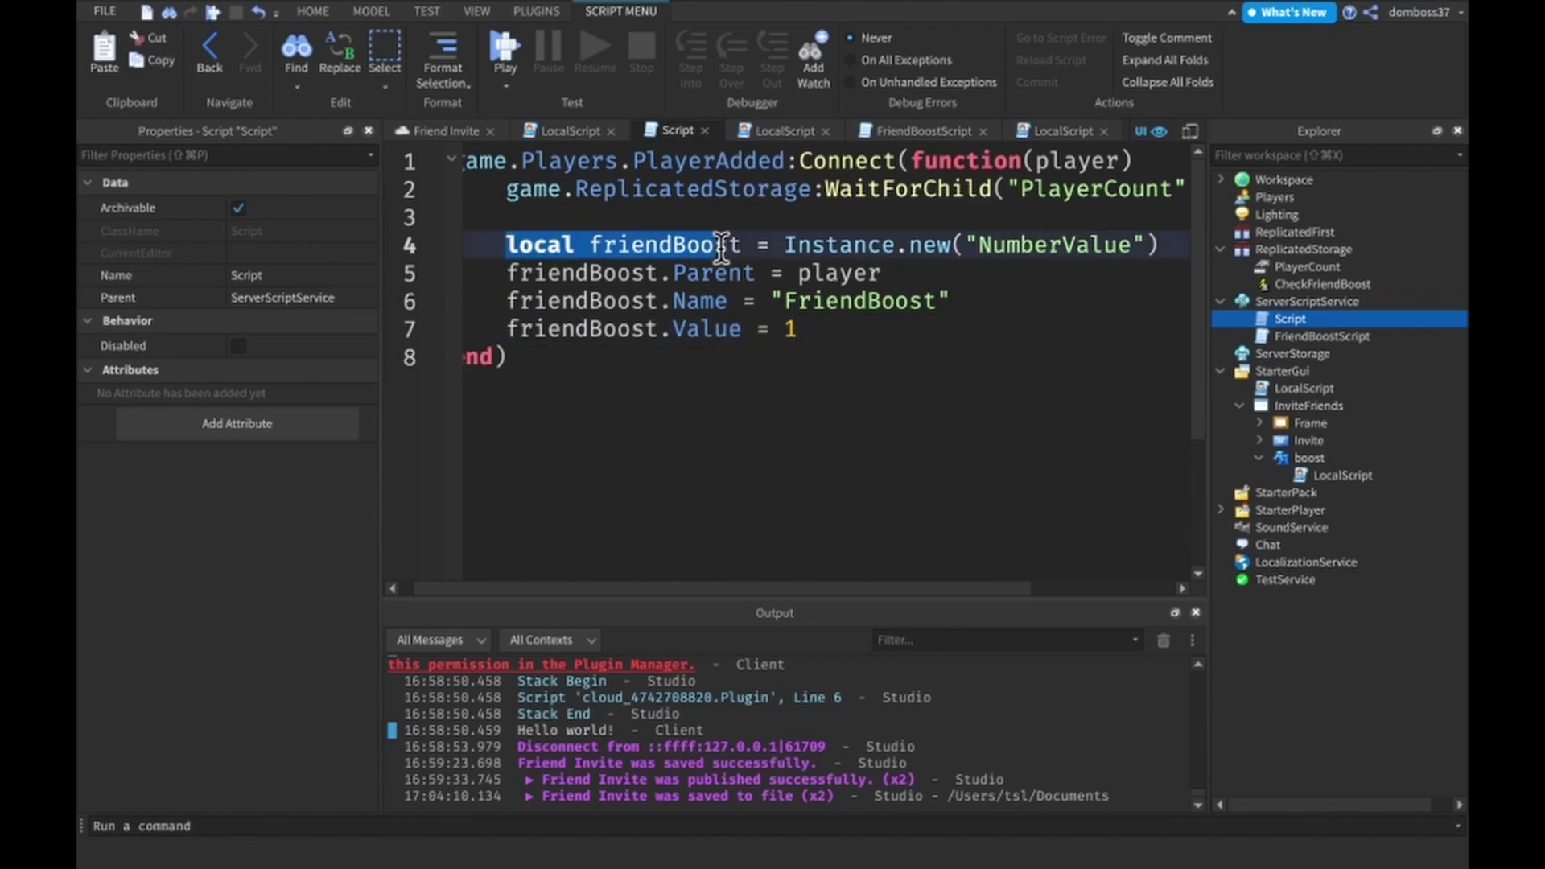
pyautogui.doubleClick(723, 246)
pyautogui.doubleClick(1027, 246)
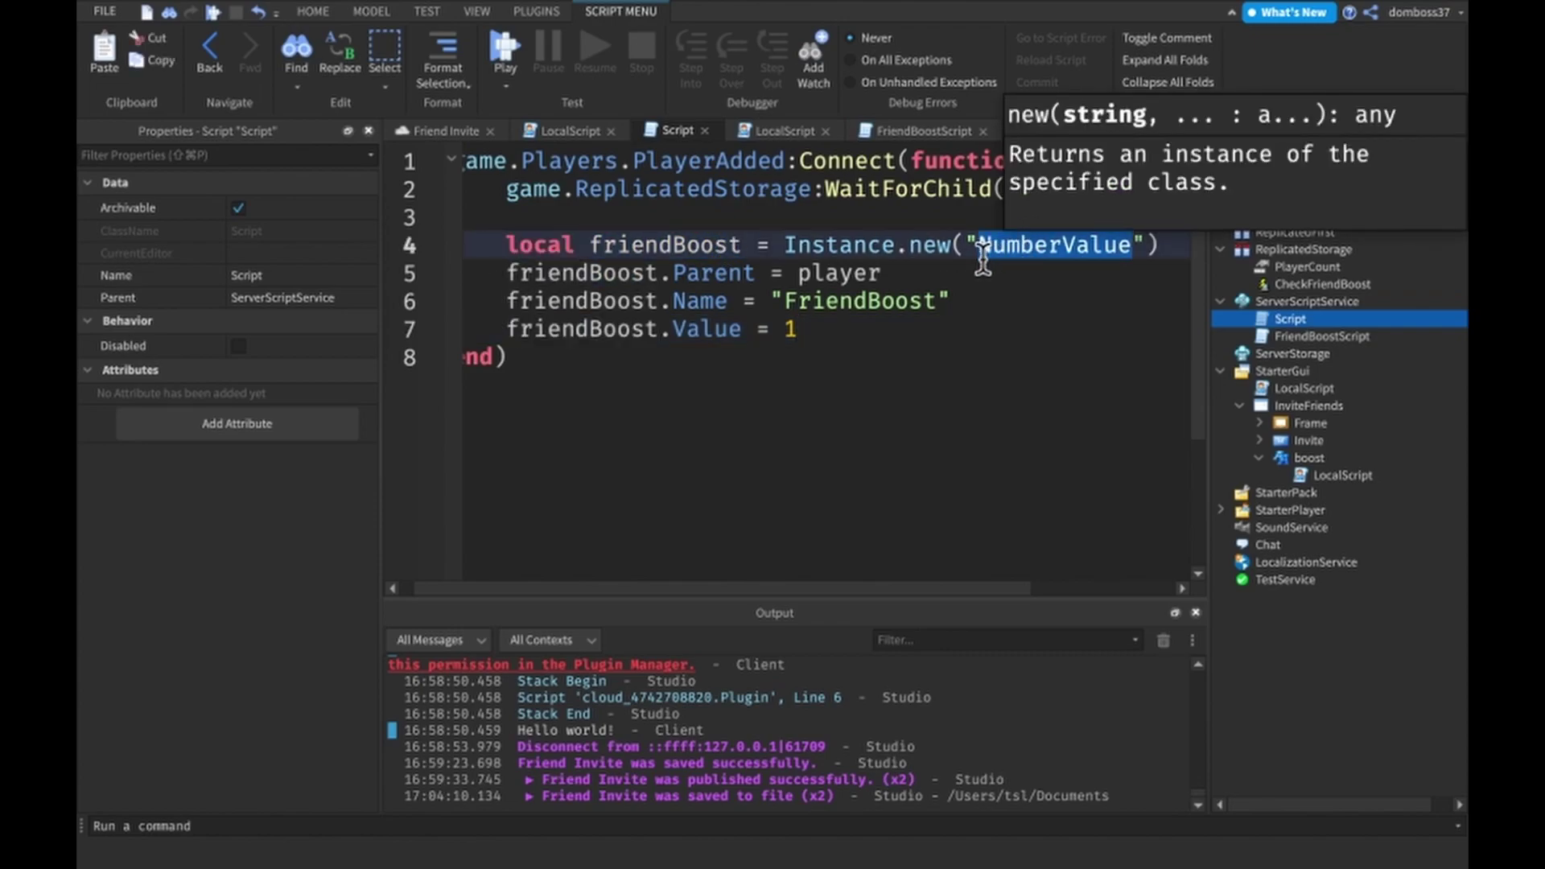
pyautogui.click(822, 333)
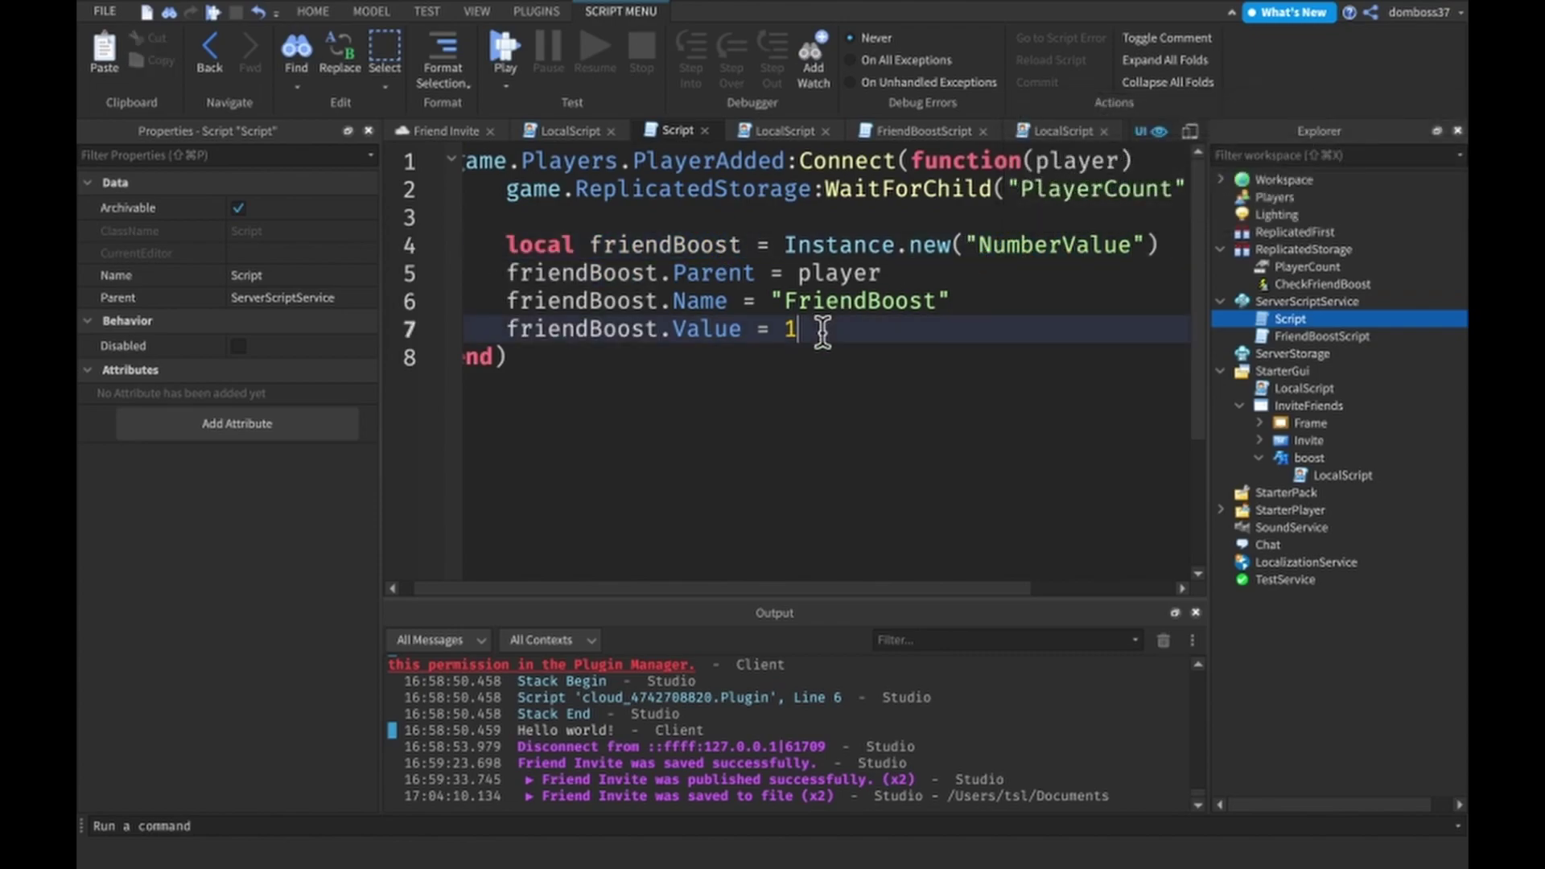
# - Inspect the PlayerCount value in ReplicatedStorage and the line that increments it by 1
pyautogui.click(1299, 266)
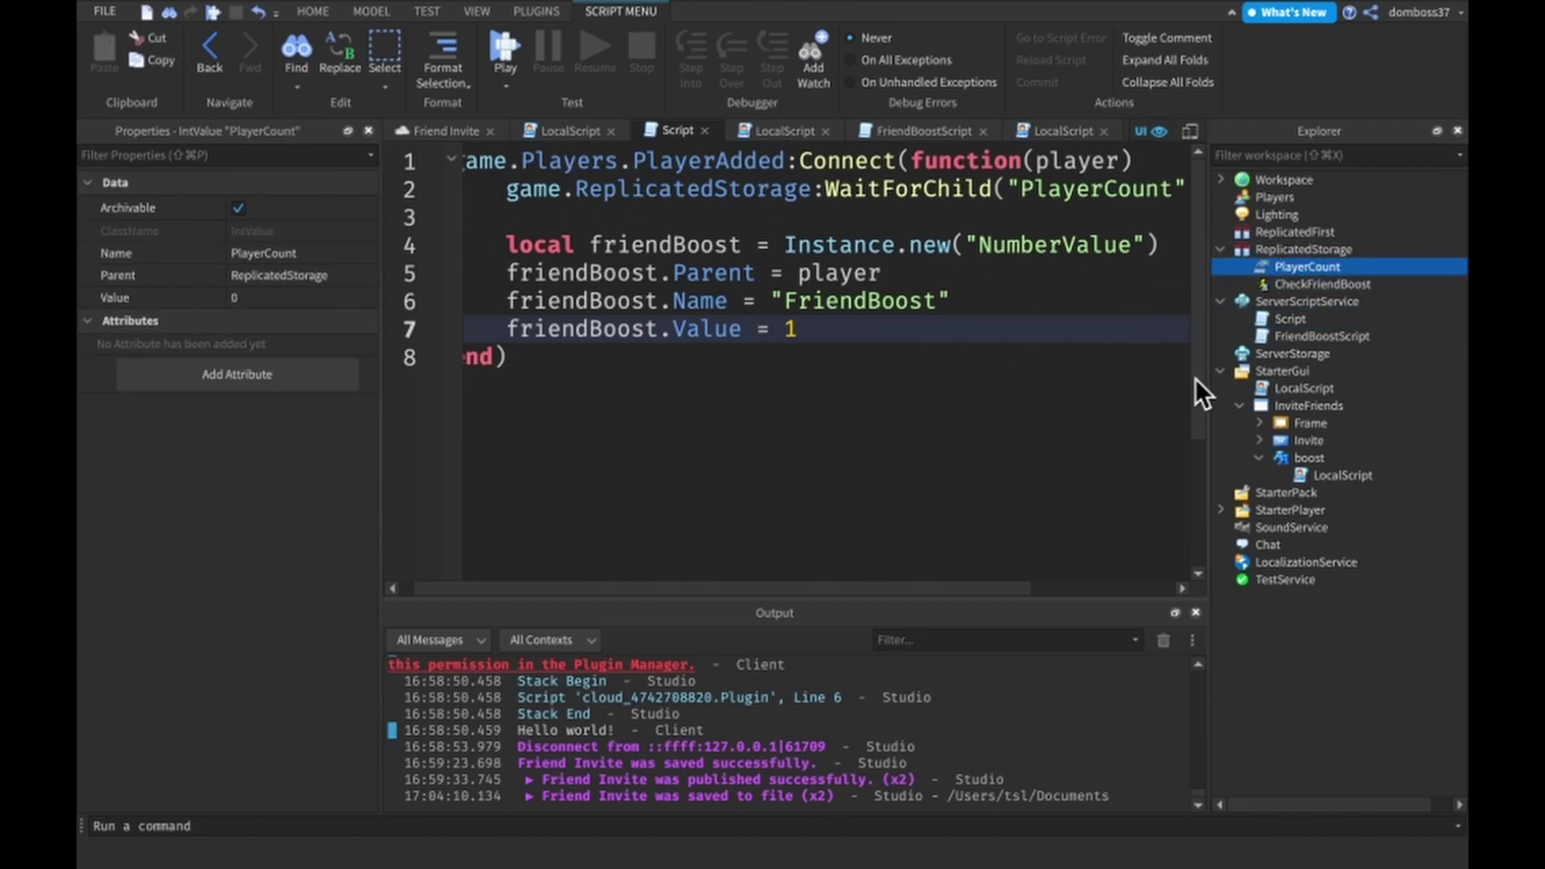
pyautogui.click(731, 215)
pyautogui.hscroll(-2, 731, 214)
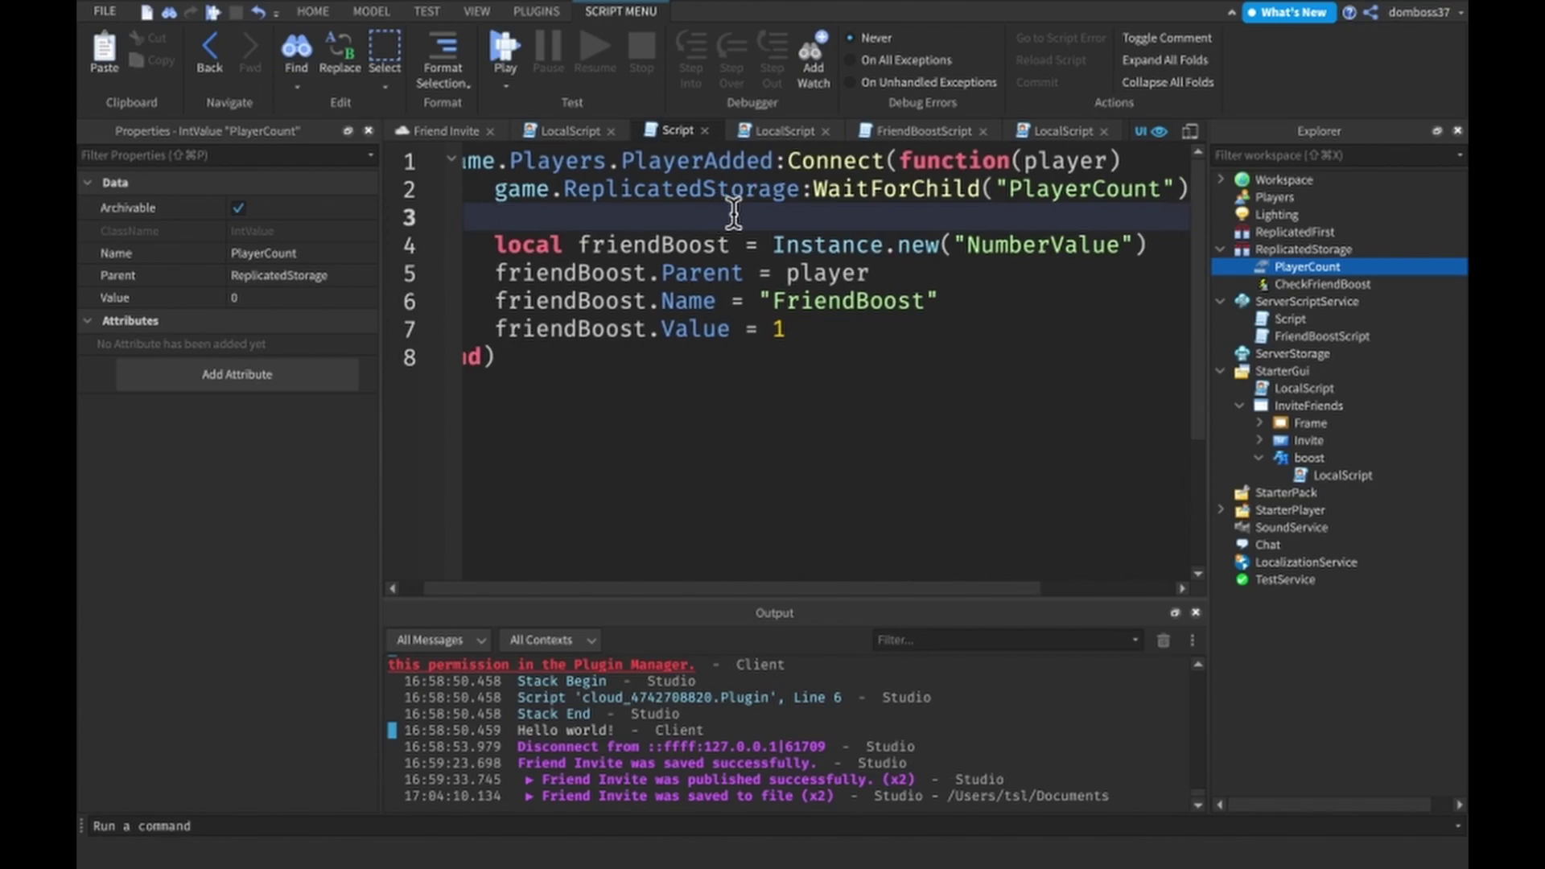
pyautogui.click(1183, 190)
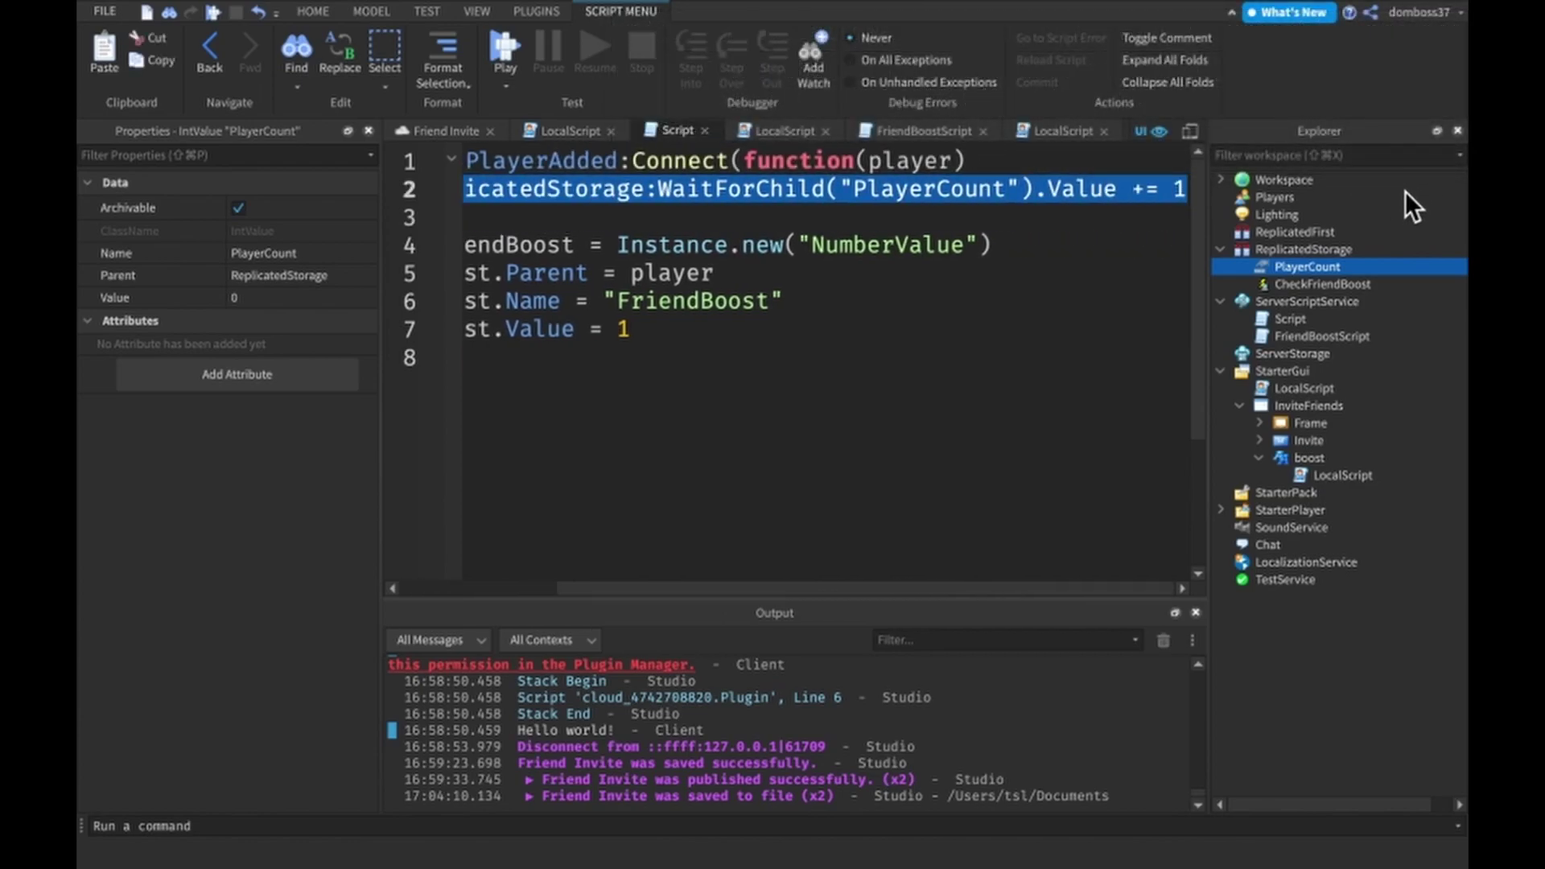
pyautogui.click(1065, 207)
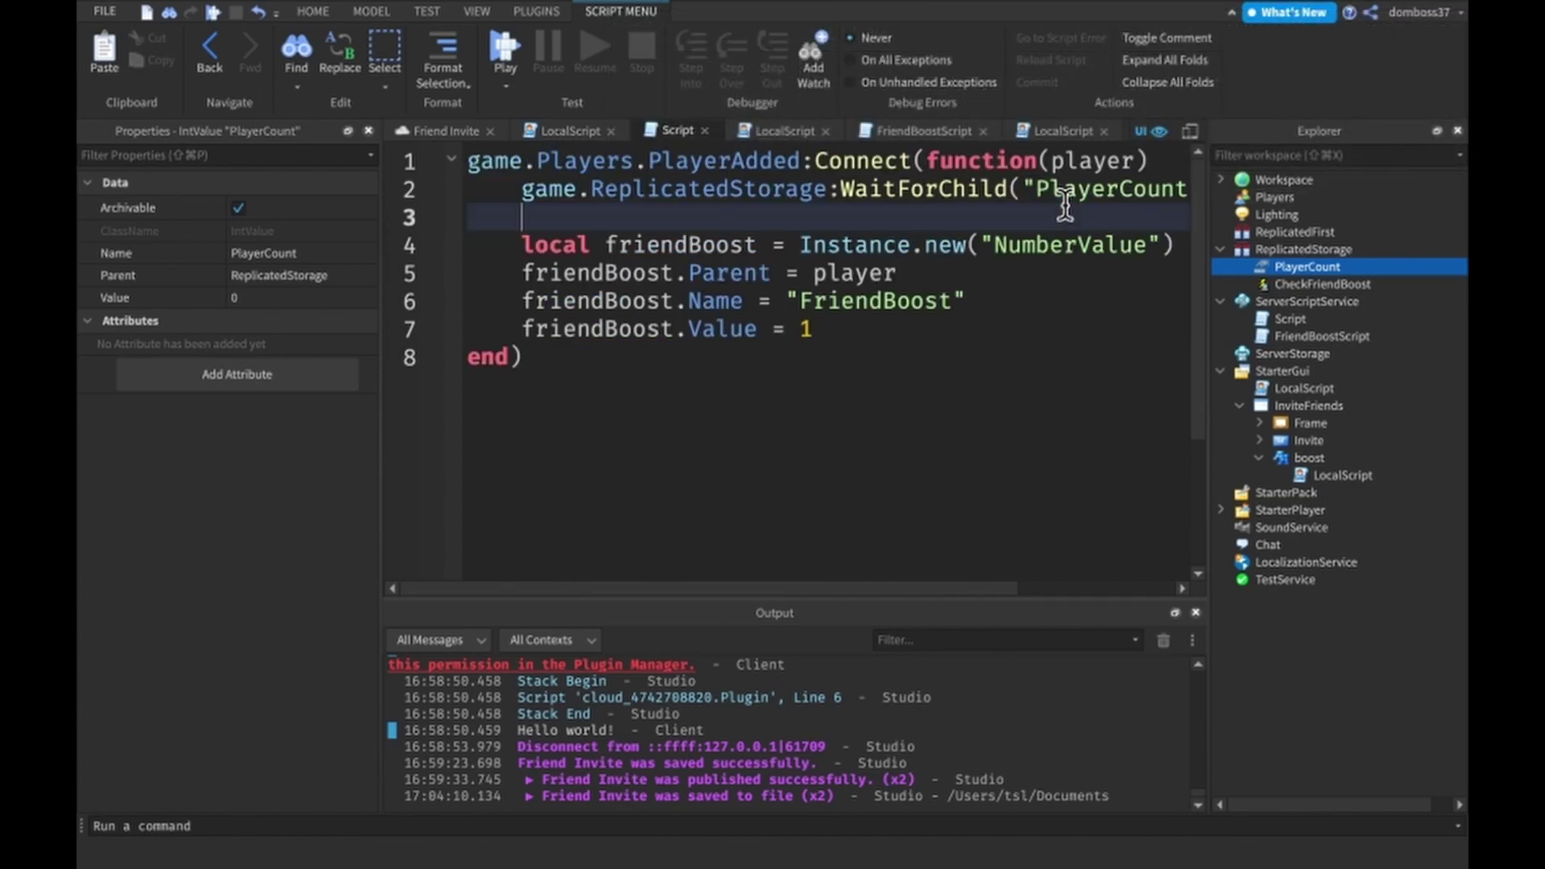
# - Review the LocalScript's PlayerCount Changed connection and its CheckFriendBoost FireServer call
pyautogui.doubleClick(1291, 388)
pyautogui.hscroll(-3, 923, 225)
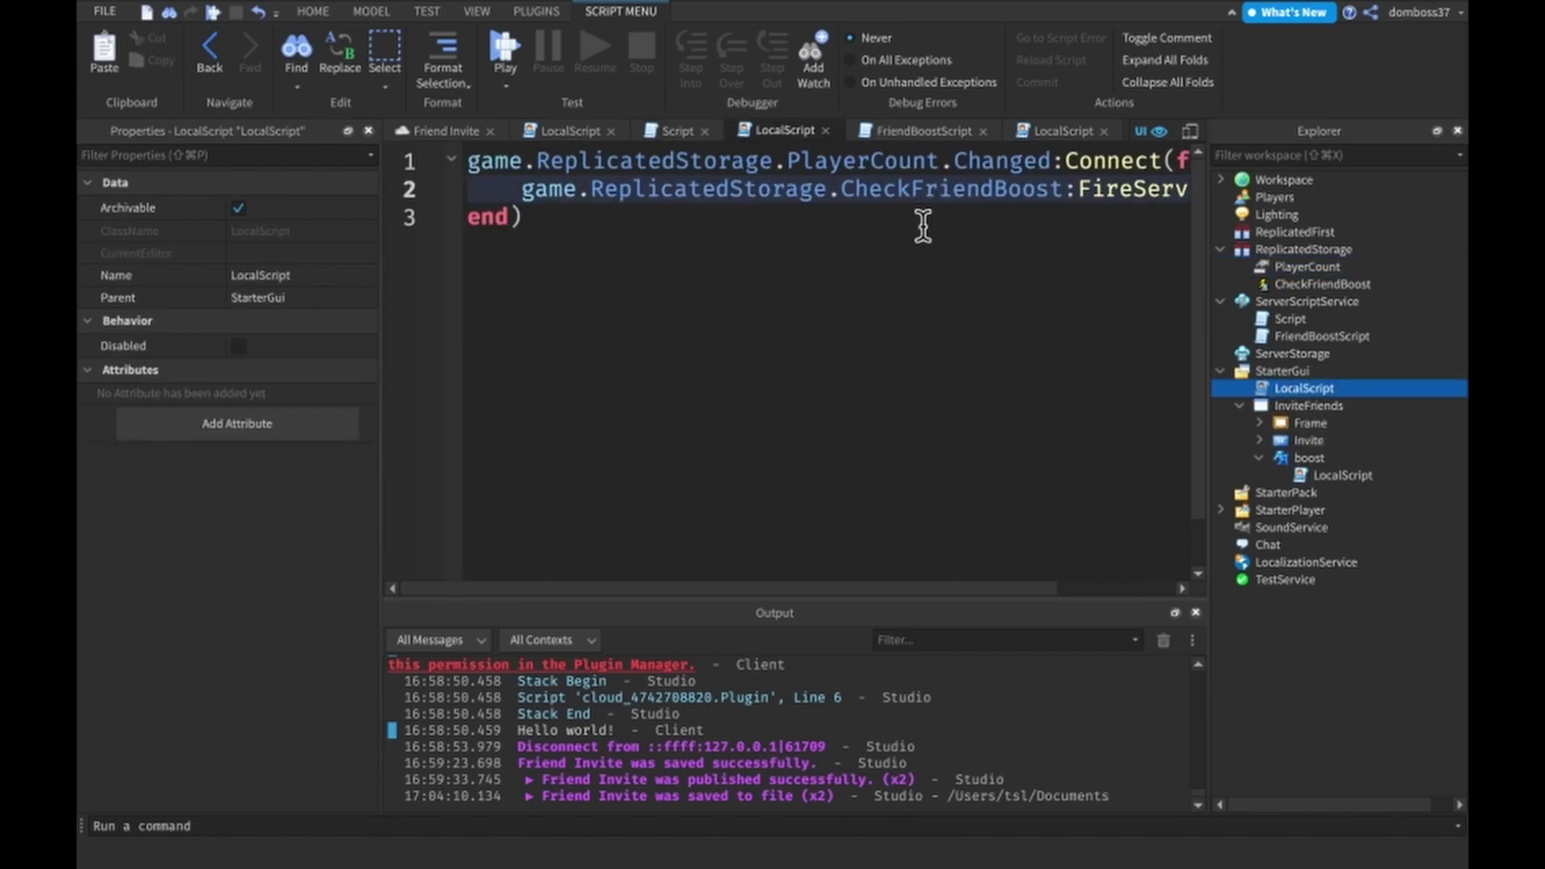
pyautogui.hscroll(3, 922, 226)
pyautogui.hscroll(-3, 922, 226)
pyautogui.moveTo(468, 161); pyautogui.dragTo(1120, 160)
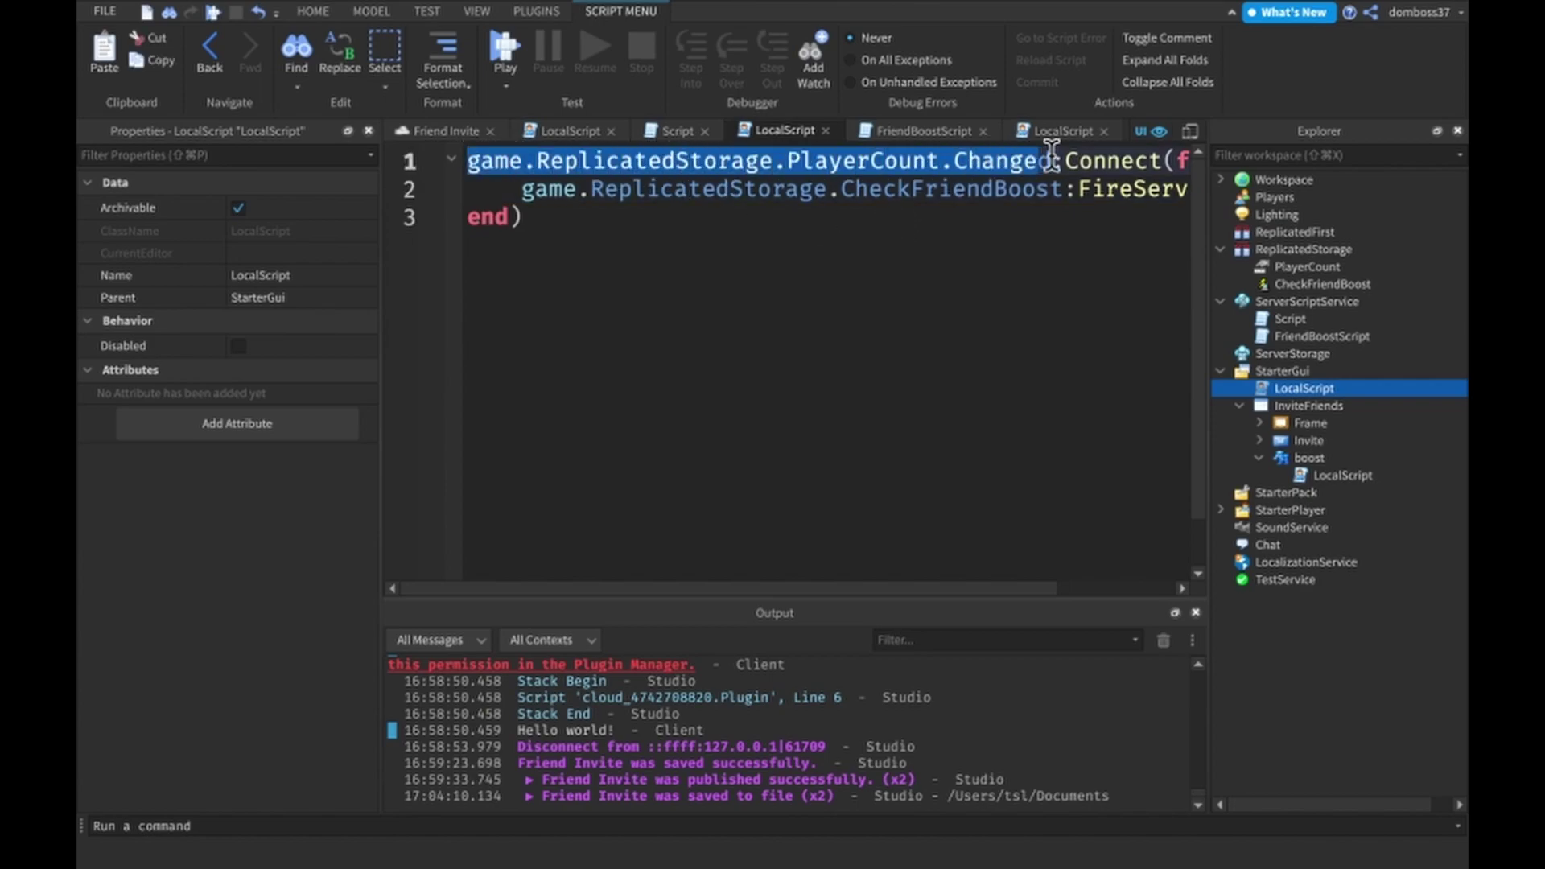
pyautogui.moveTo(1120, 161); pyautogui.dragTo(1198, 176)
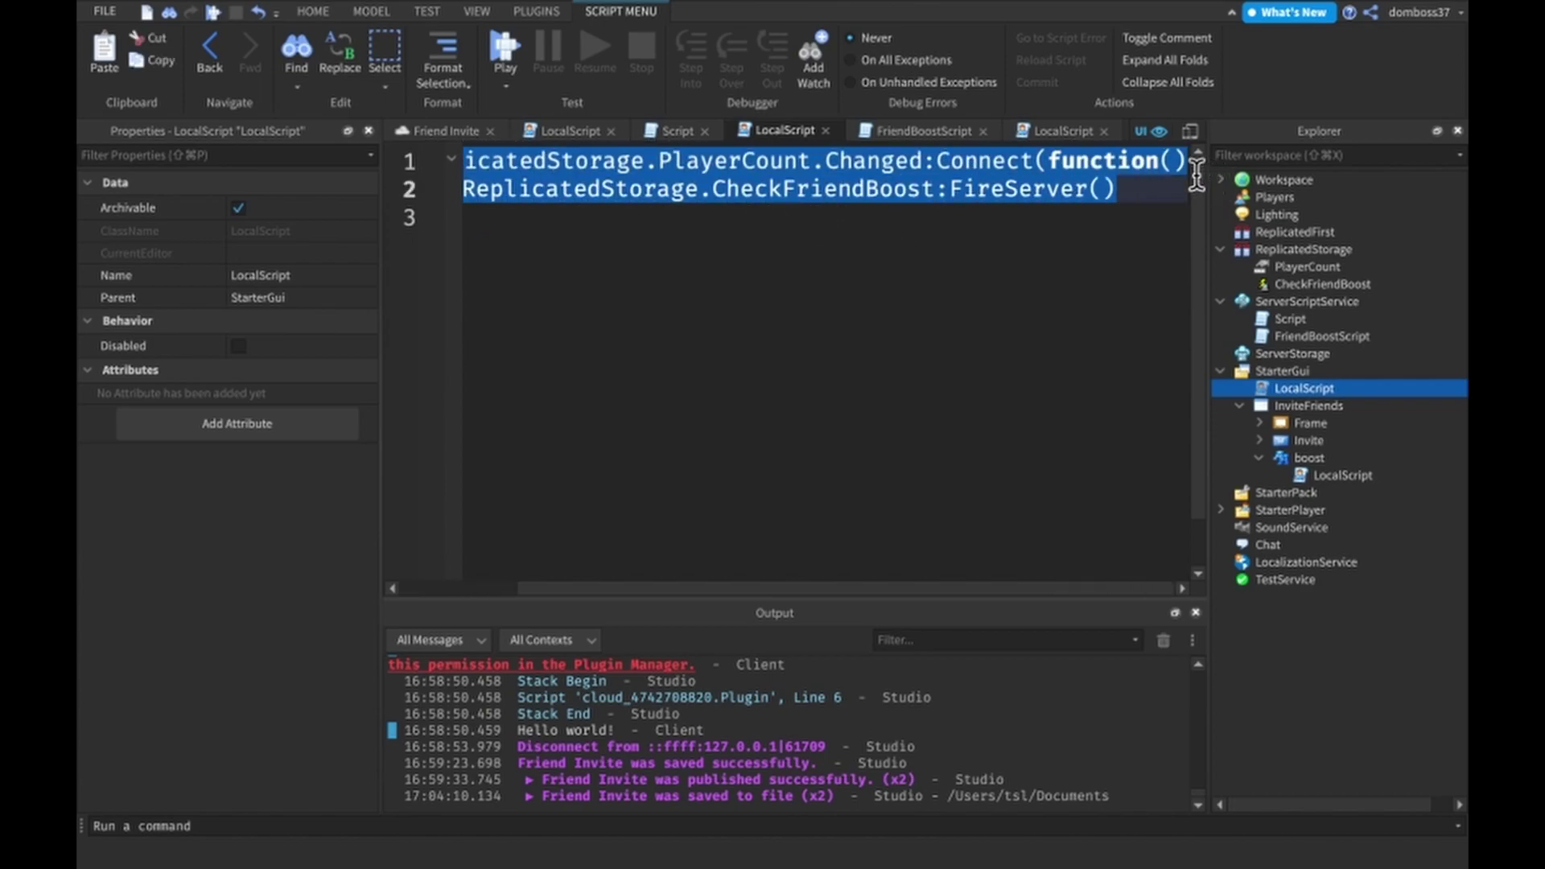
pyautogui.click(1101, 161)
pyautogui.hscroll(-5, 1076, 163)
pyautogui.scroll(-1, 1075, 162)
pyautogui.scroll(1, 524, 157)
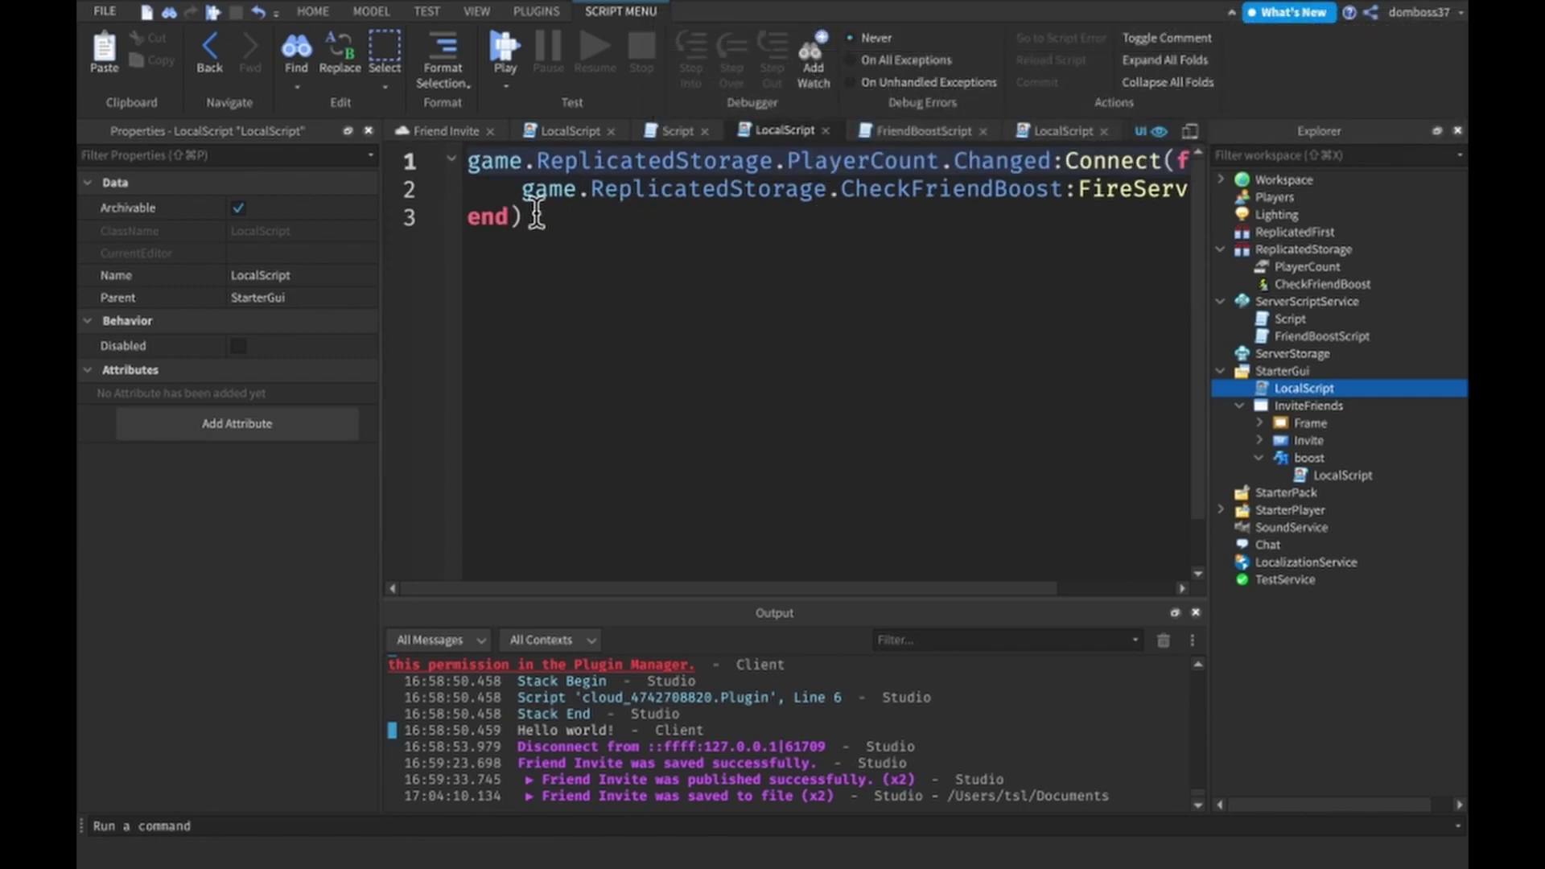
pyautogui.moveTo(522, 190); pyautogui.dragTo(1224, 197)
pyautogui.click(890, 190)
pyautogui.hscroll(-2, 890, 189)
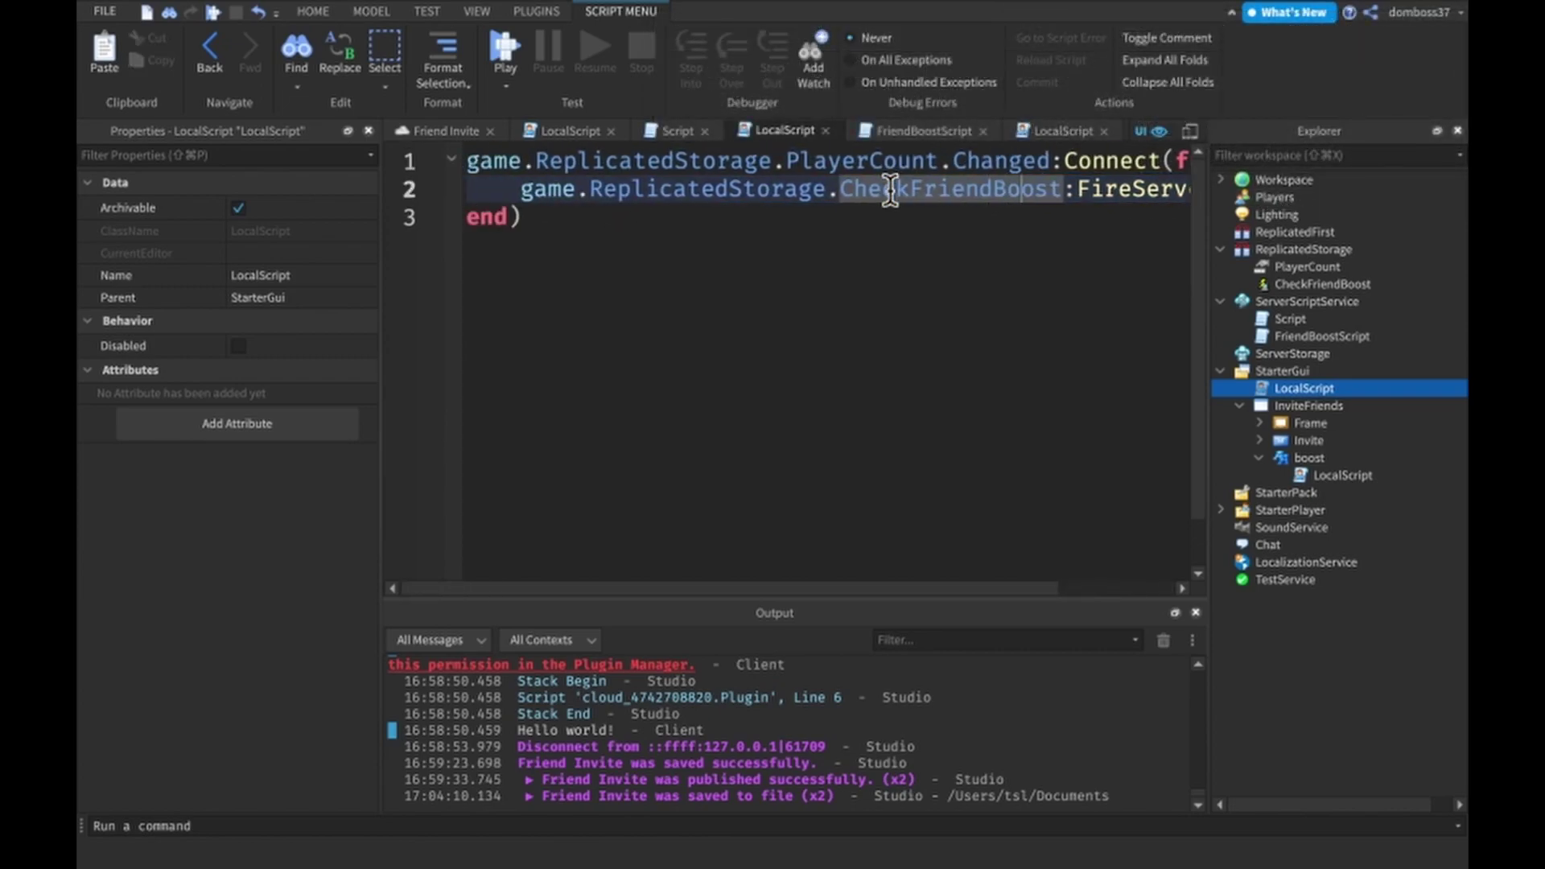
pyautogui.hscroll(2, 889, 190)
pyautogui.doubleClick(890, 189)
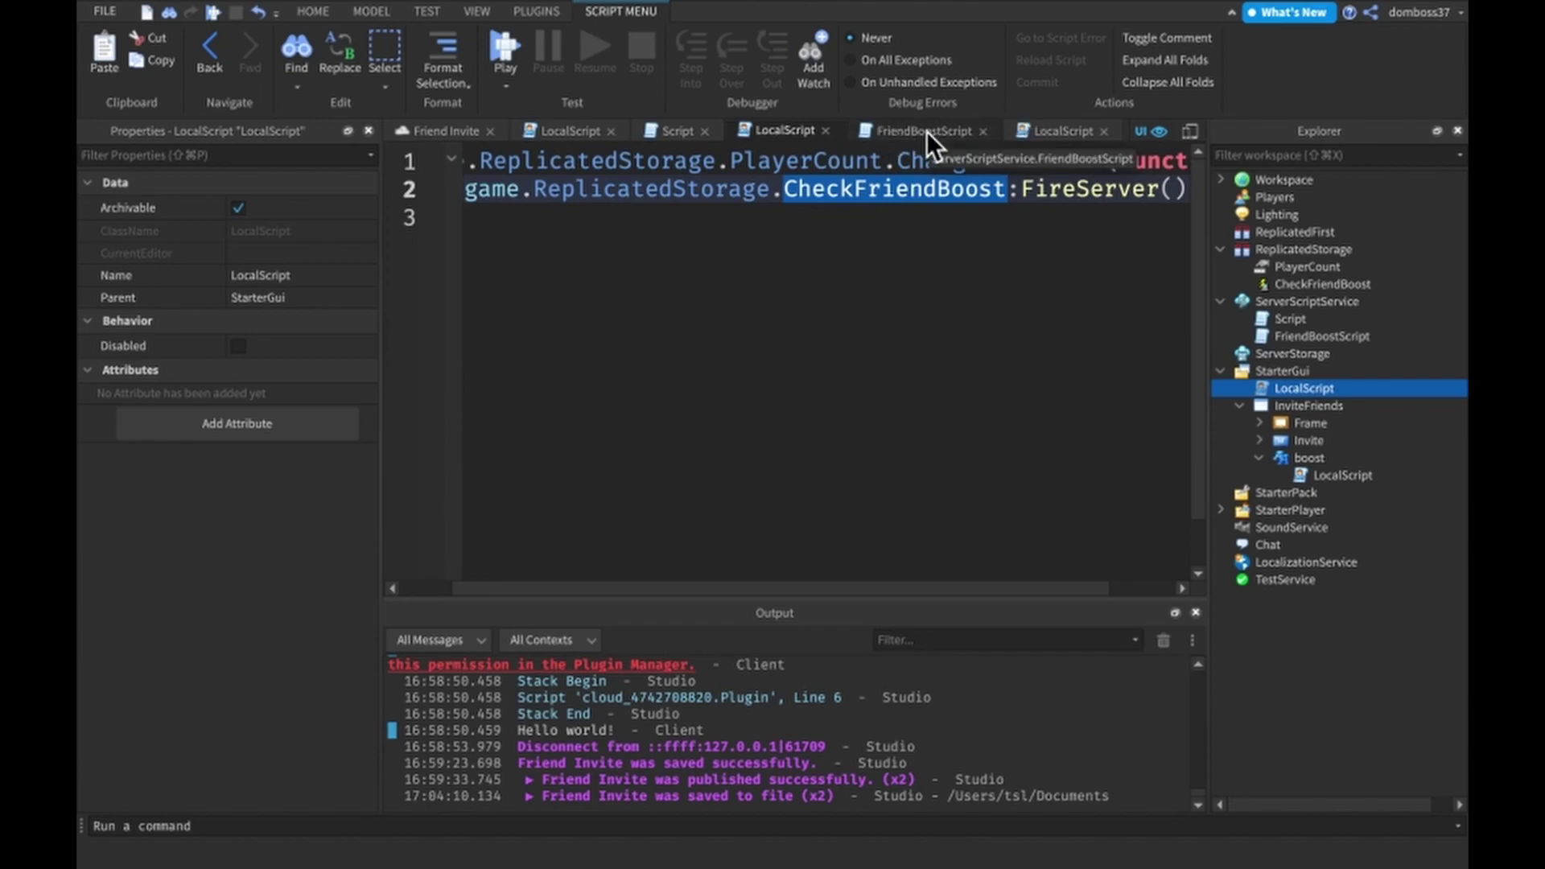
# - Review FriendBoostScript's handler header and its GetPlayers line
pyautogui.click(926, 132)
pyautogui.scroll(1, 822, 250)
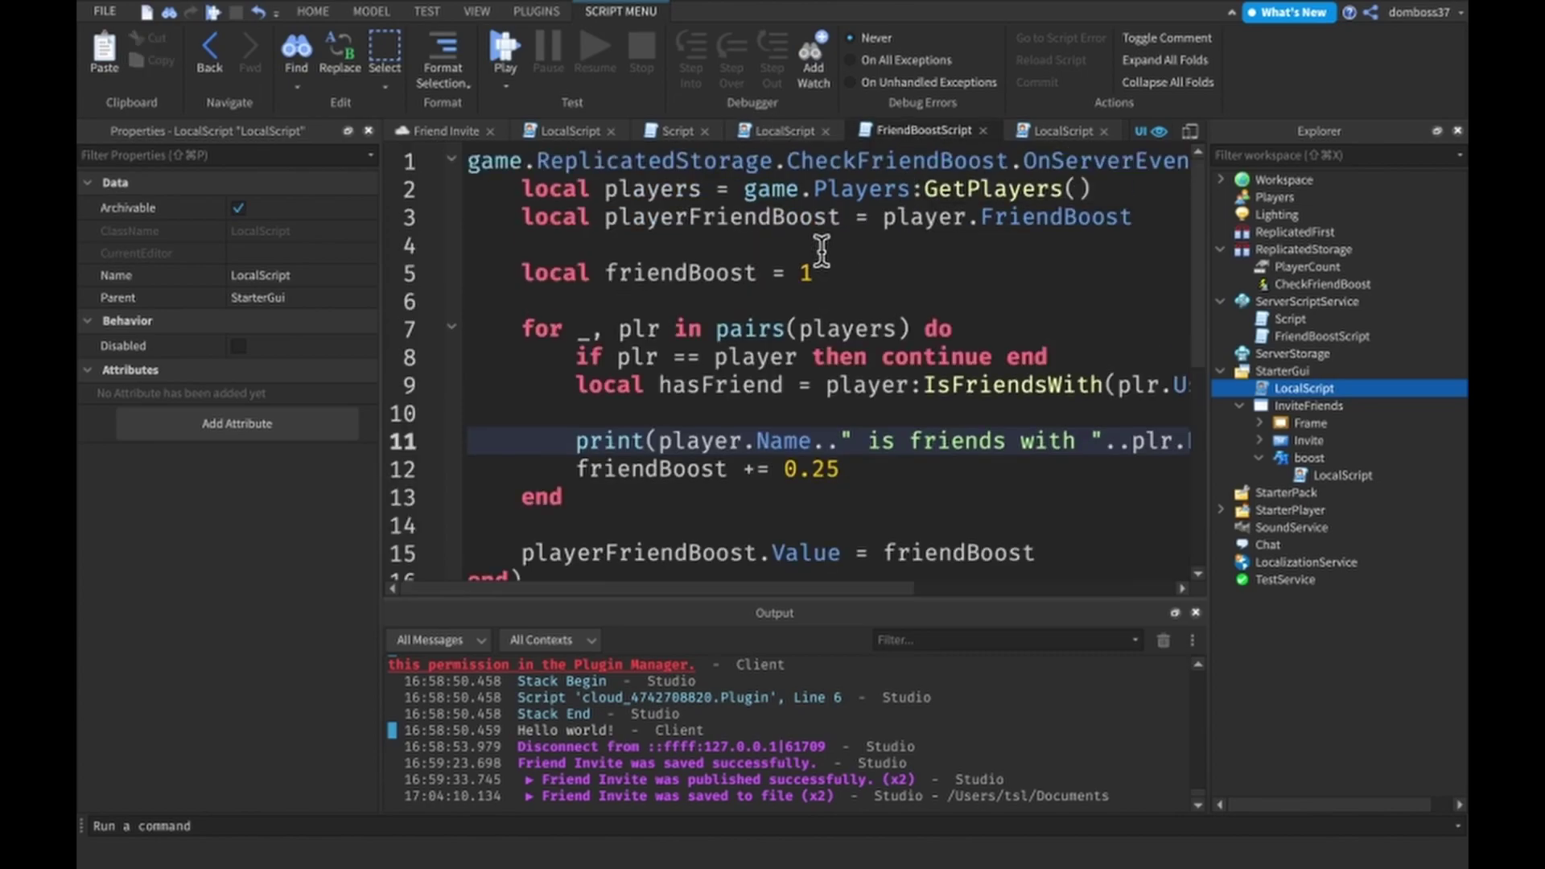
pyautogui.moveTo(466, 162); pyautogui.dragTo(1244, 166)
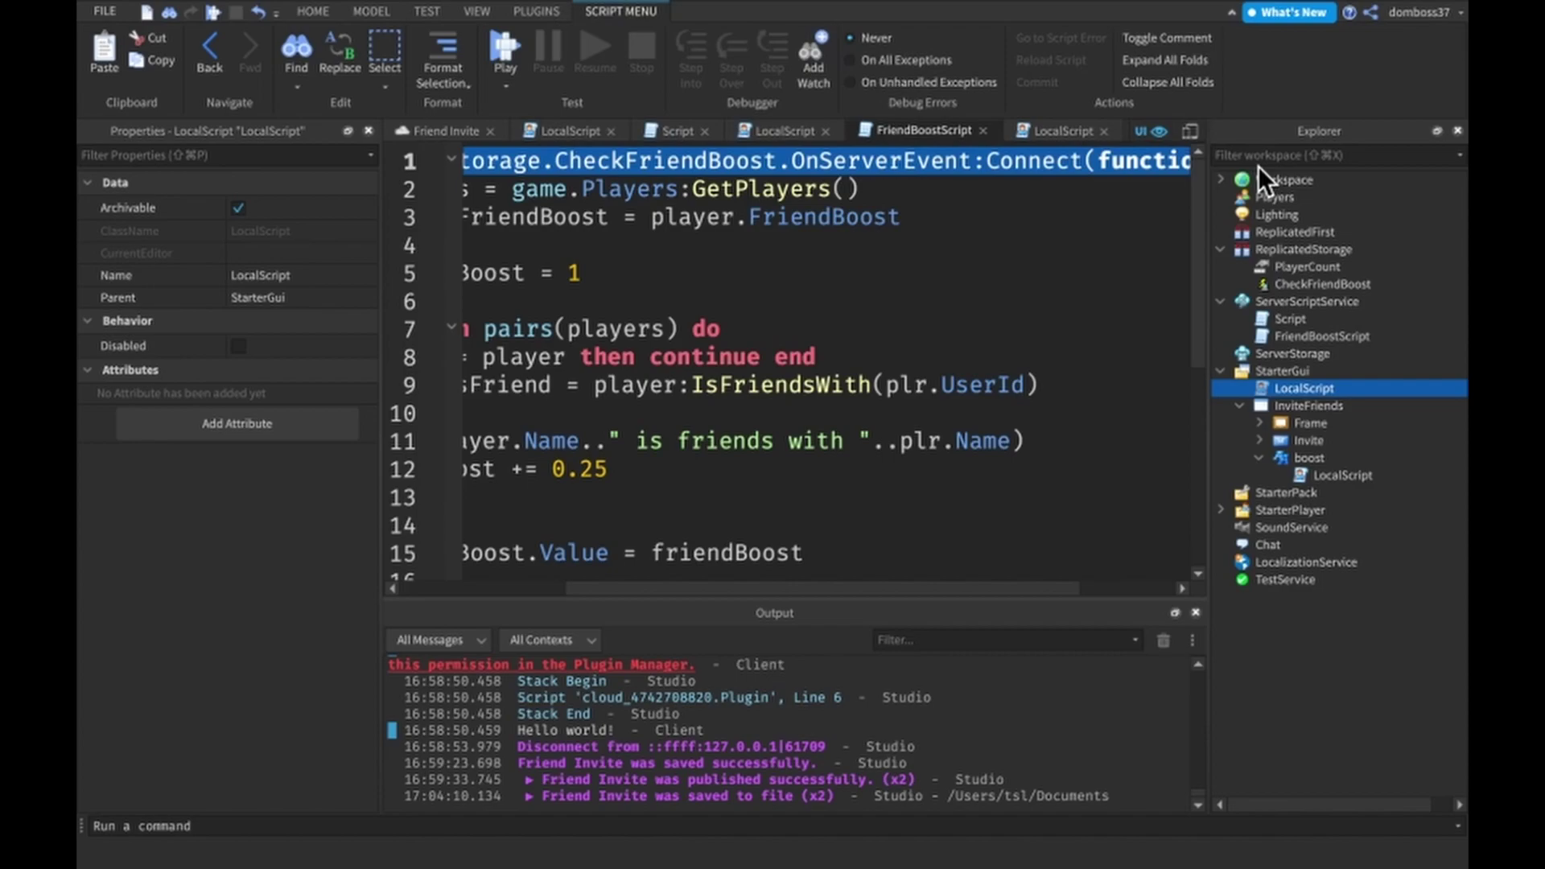
pyautogui.click(1155, 190)
pyautogui.click(1128, 160)
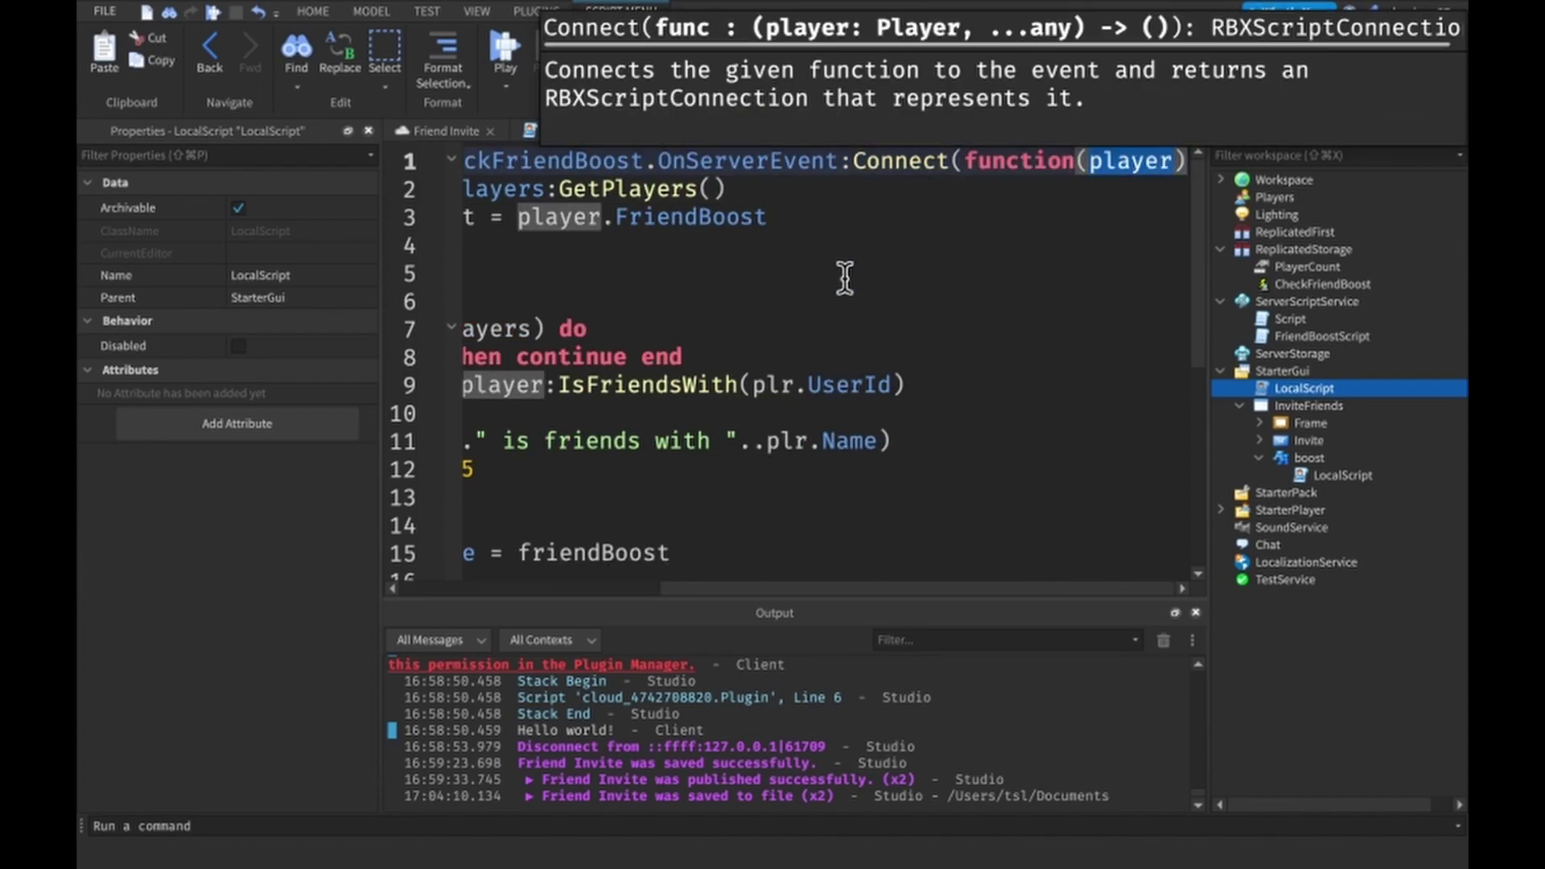
pyautogui.hscroll(-3, 844, 277)
pyautogui.hscroll(-2, 844, 276)
pyautogui.moveTo(523, 189); pyautogui.dragTo(1139, 185)
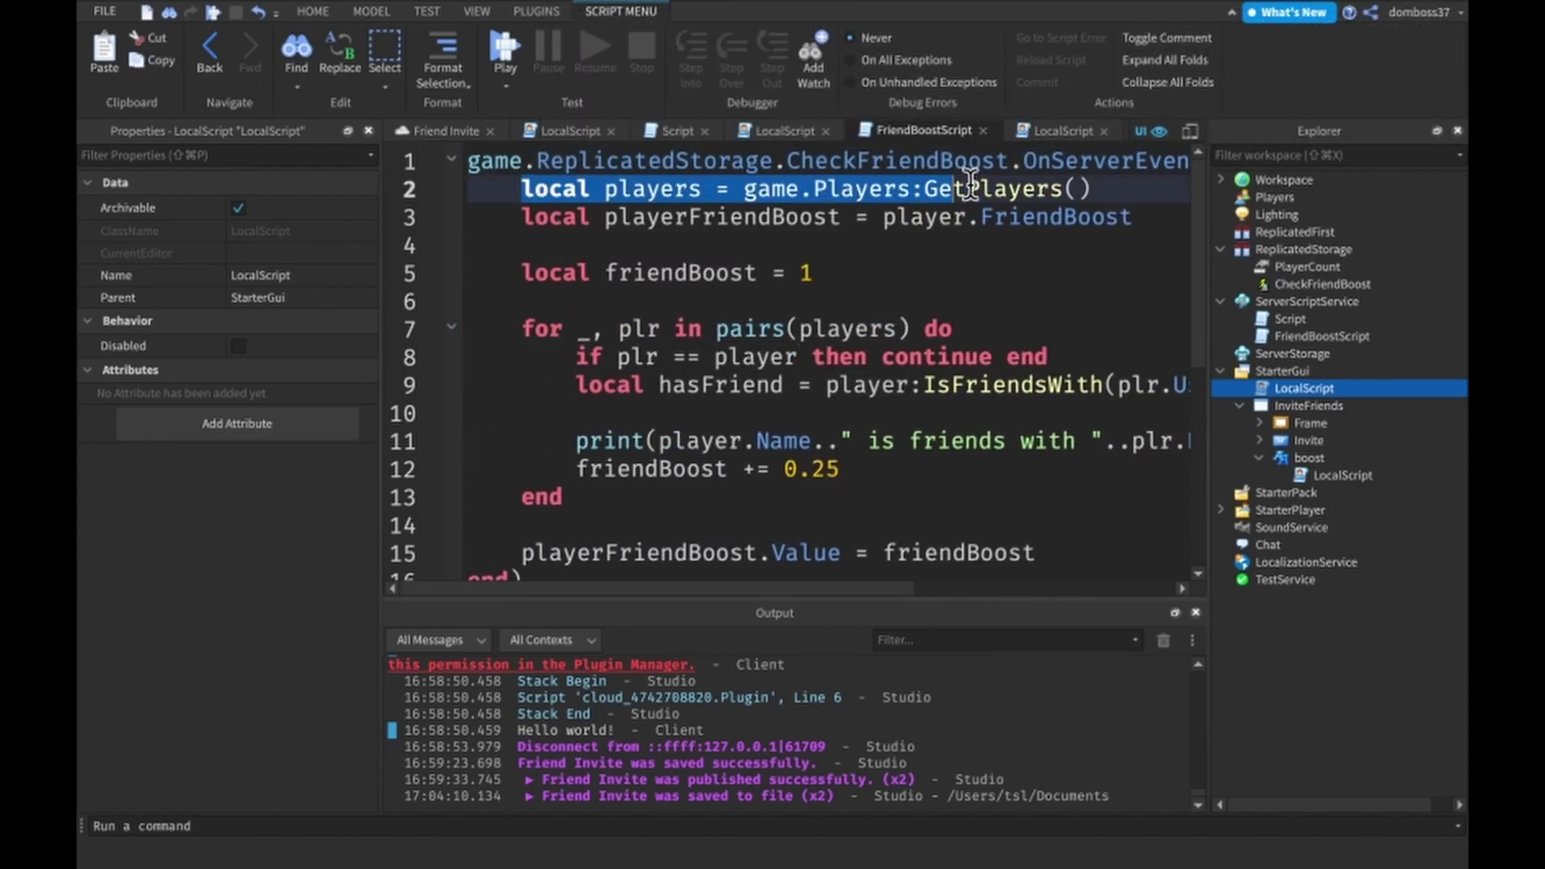
pyautogui.click(1126, 183)
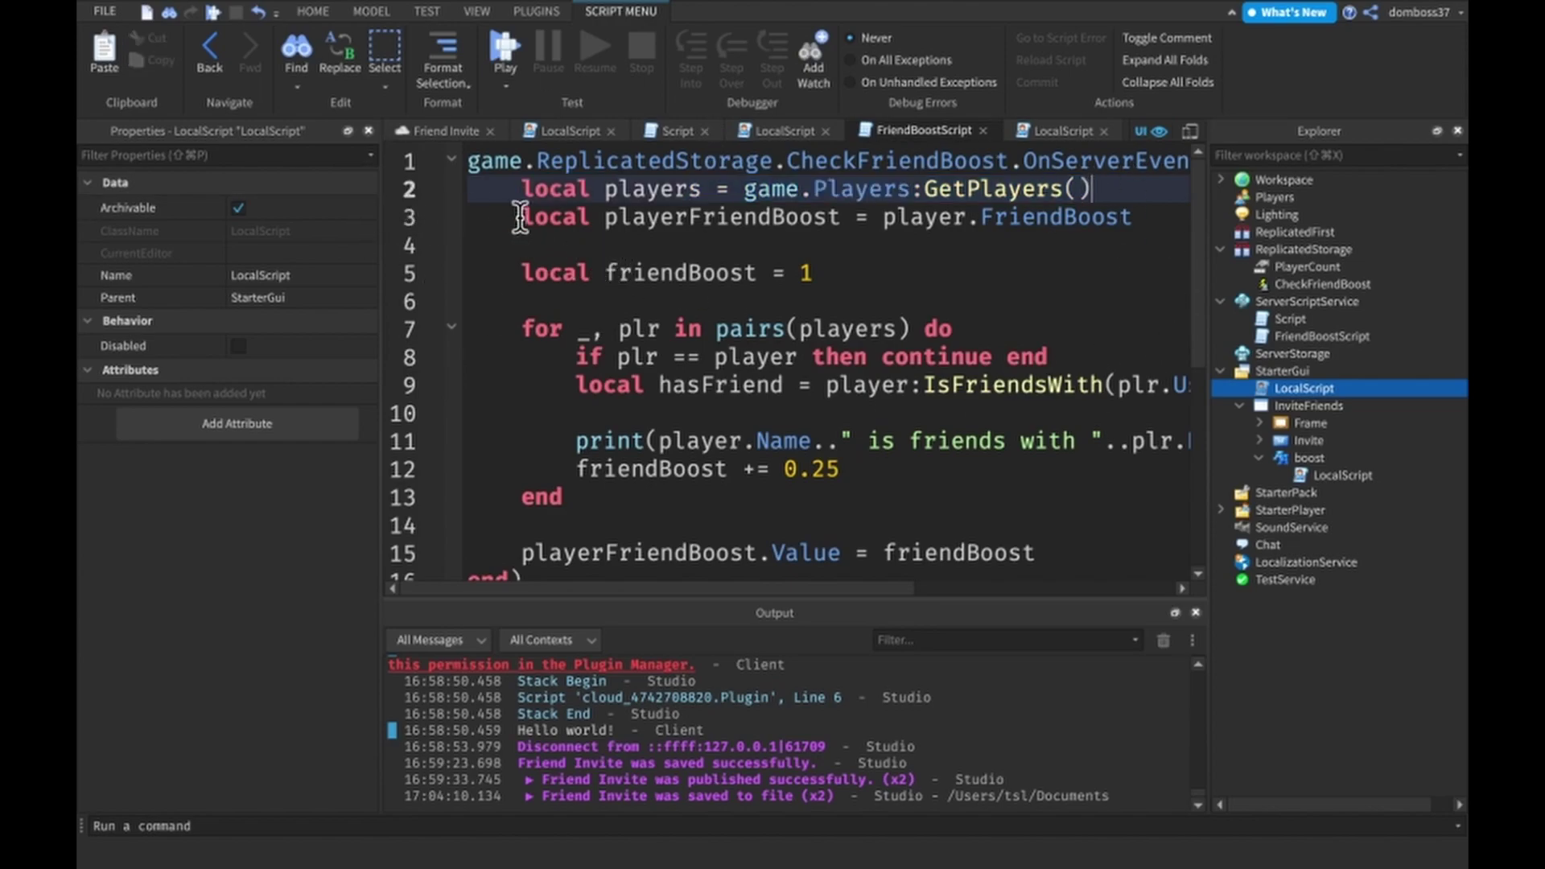
# - Review the player.FriendBoost reference and the friendBoost = 1 starting value
pyautogui.moveTo(521, 215); pyautogui.dragTo(1102, 214)
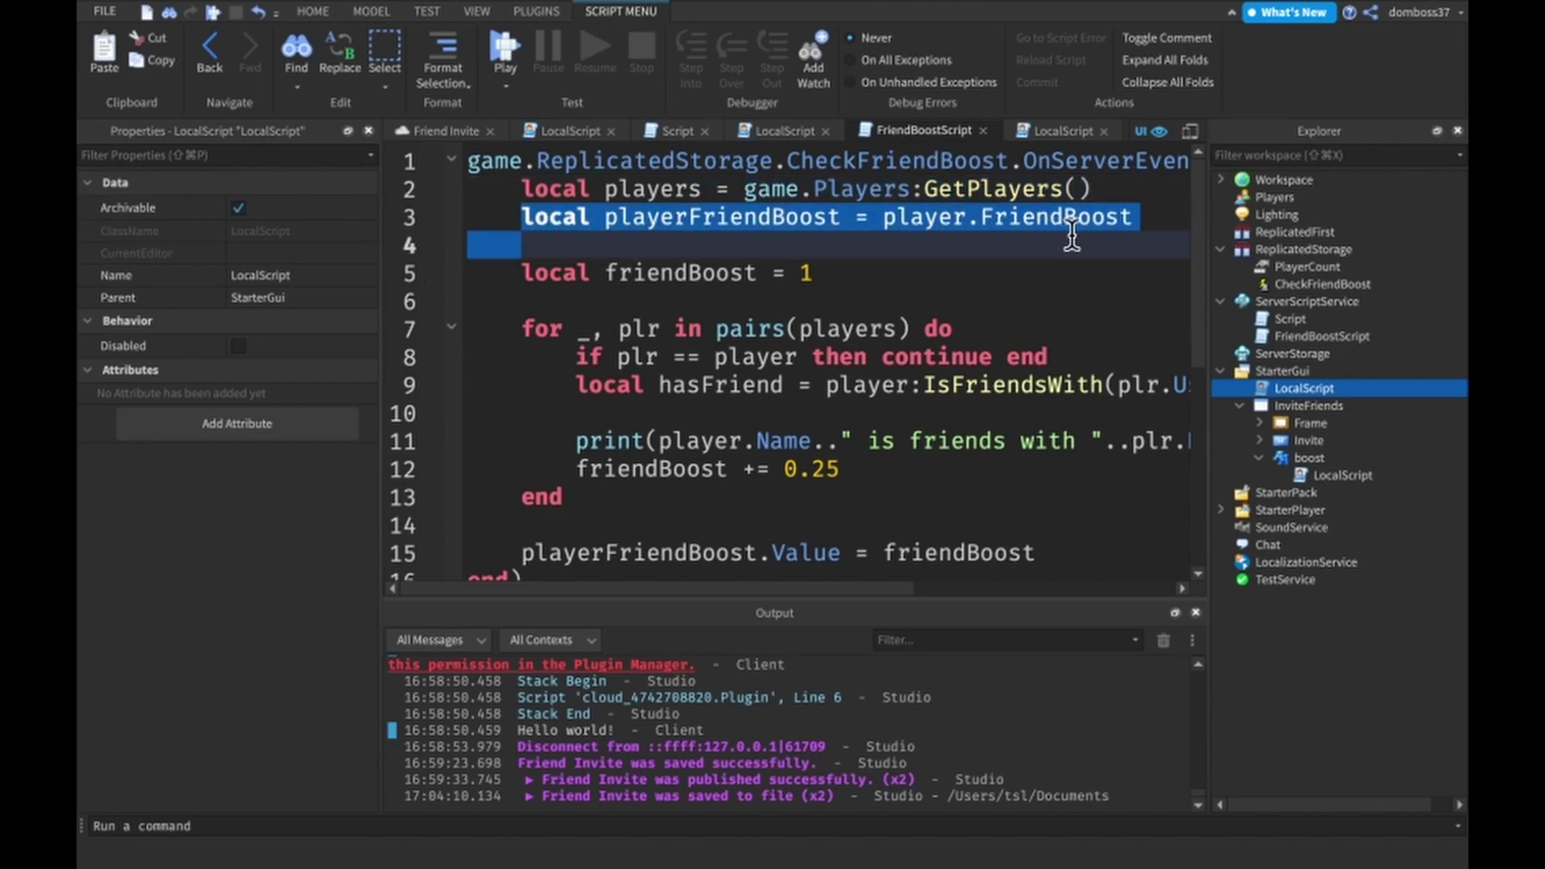
pyautogui.click(1151, 215)
pyautogui.click(915, 216)
pyautogui.moveTo(916, 217); pyautogui.dragTo(1142, 215)
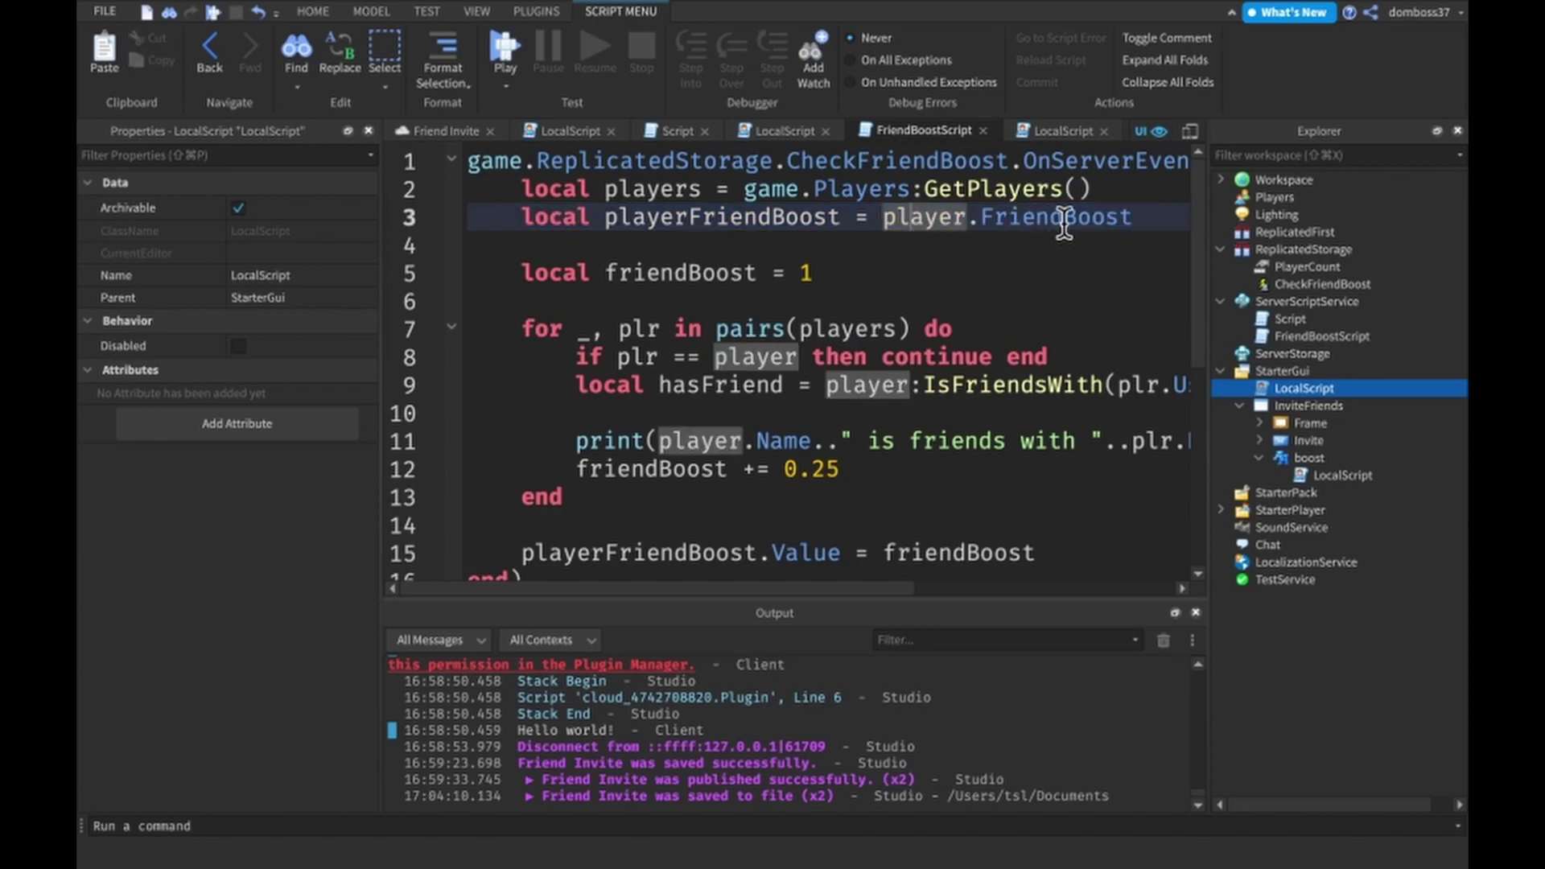
pyautogui.click(891, 234)
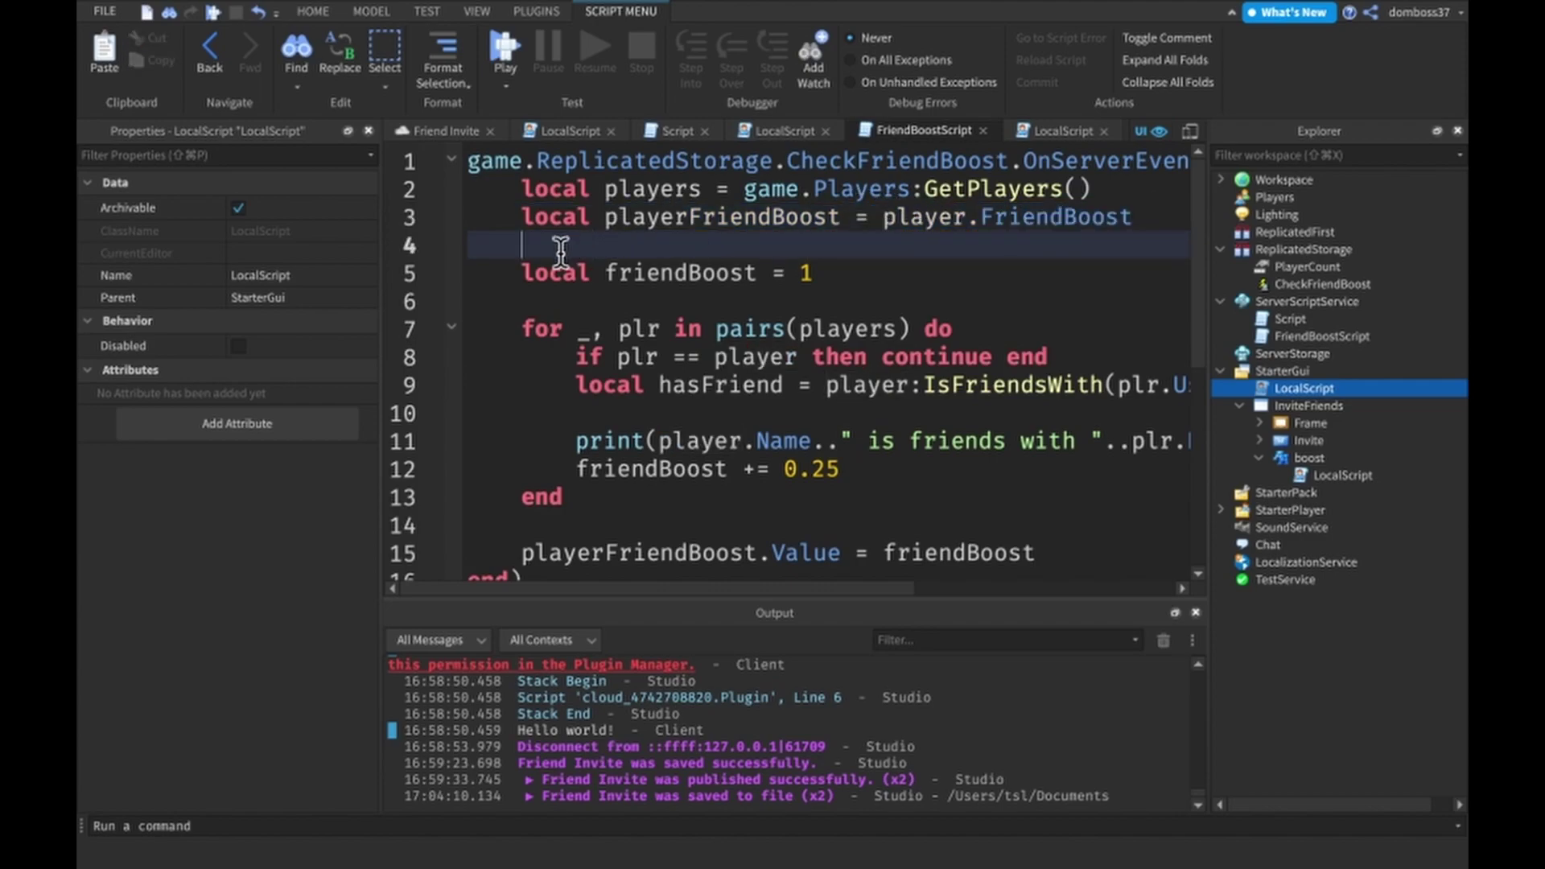
pyautogui.moveTo(517, 265); pyautogui.dragTo(846, 264)
pyautogui.click(847, 265)
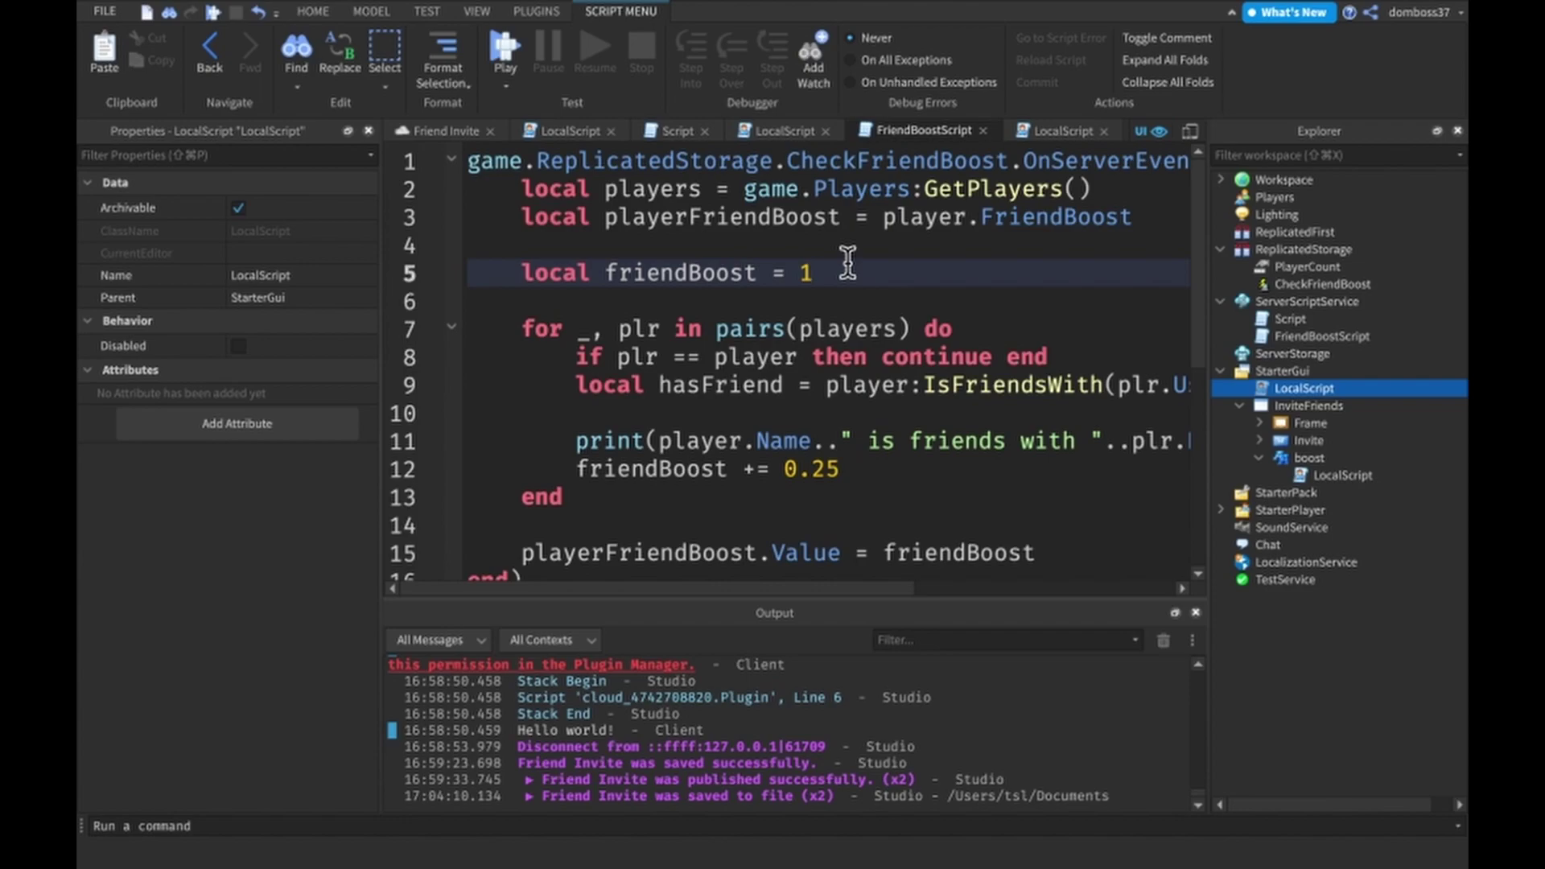
pyautogui.scroll(-2, 568, 339)
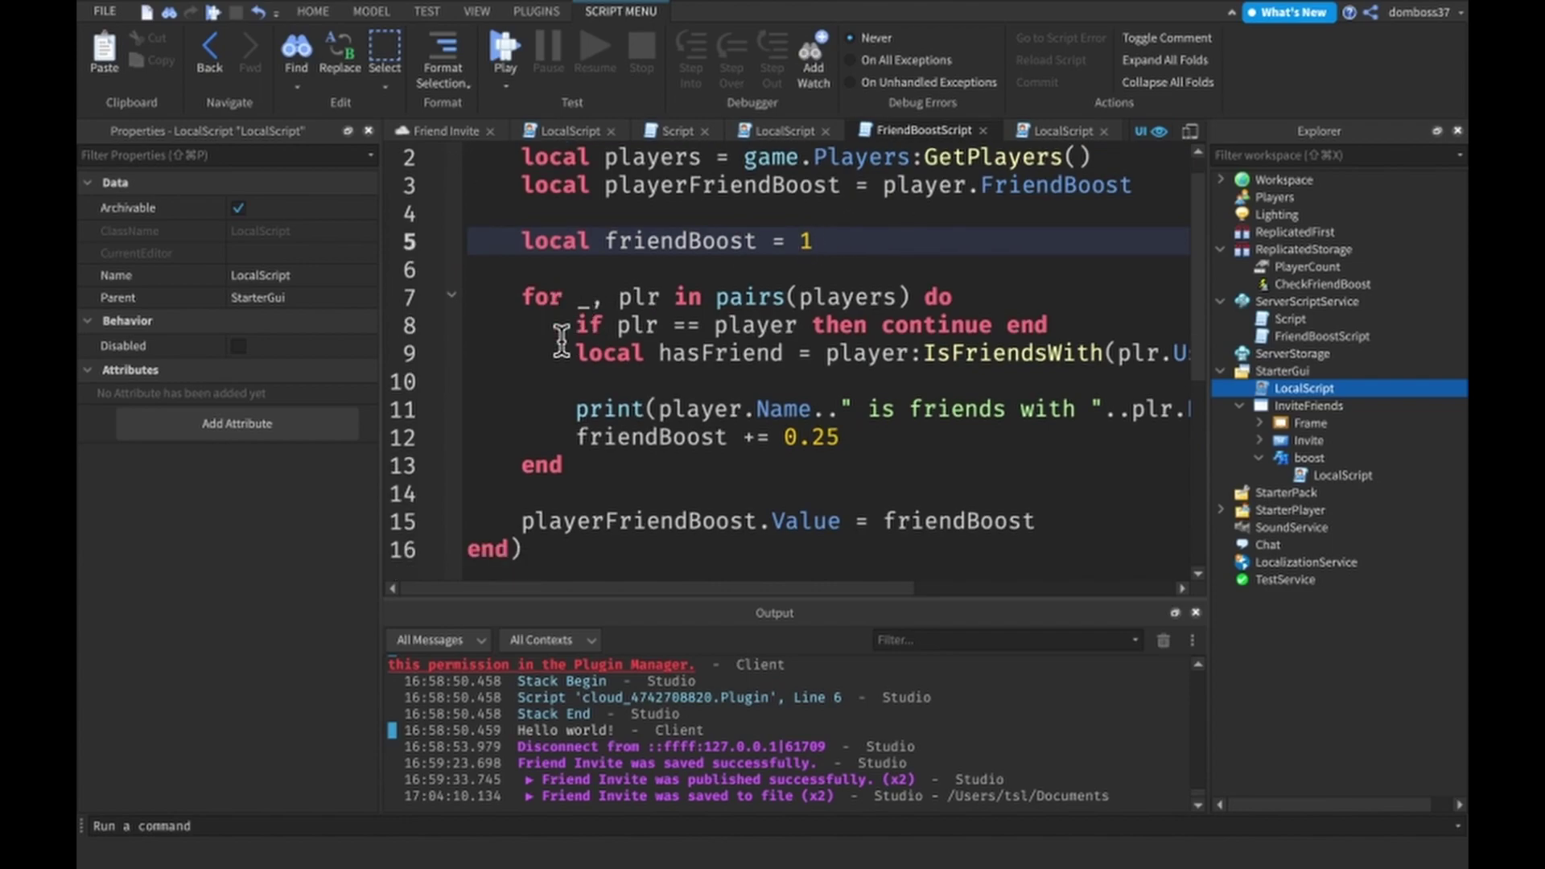
# - Review the loop over all players and the plr == player continue check that skips oneself
pyautogui.moveTo(517, 269); pyautogui.dragTo(1003, 269)
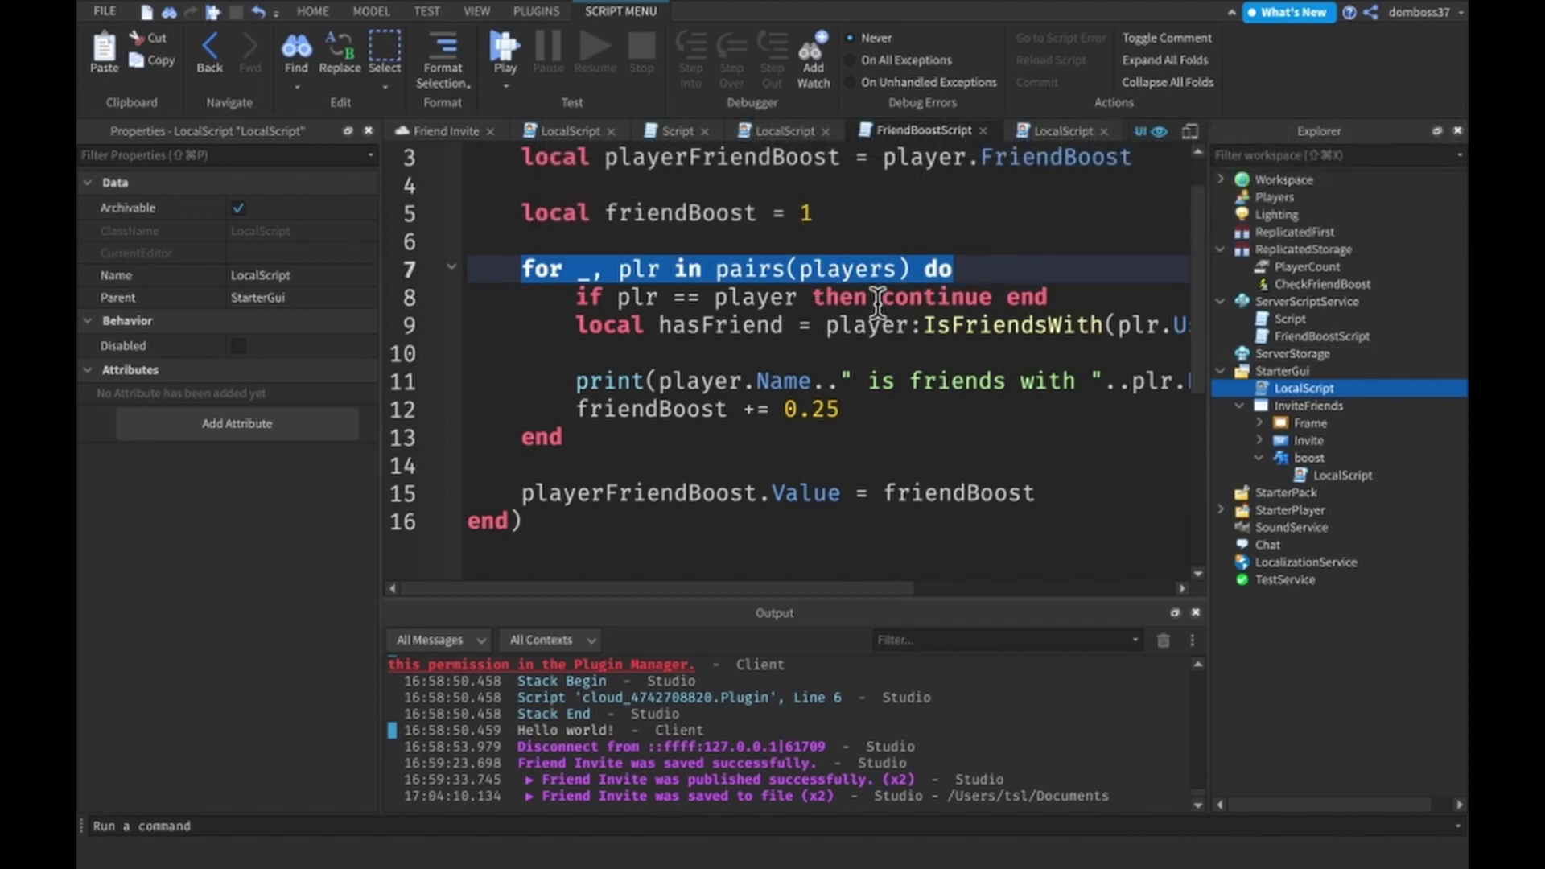
pyautogui.click(640, 268)
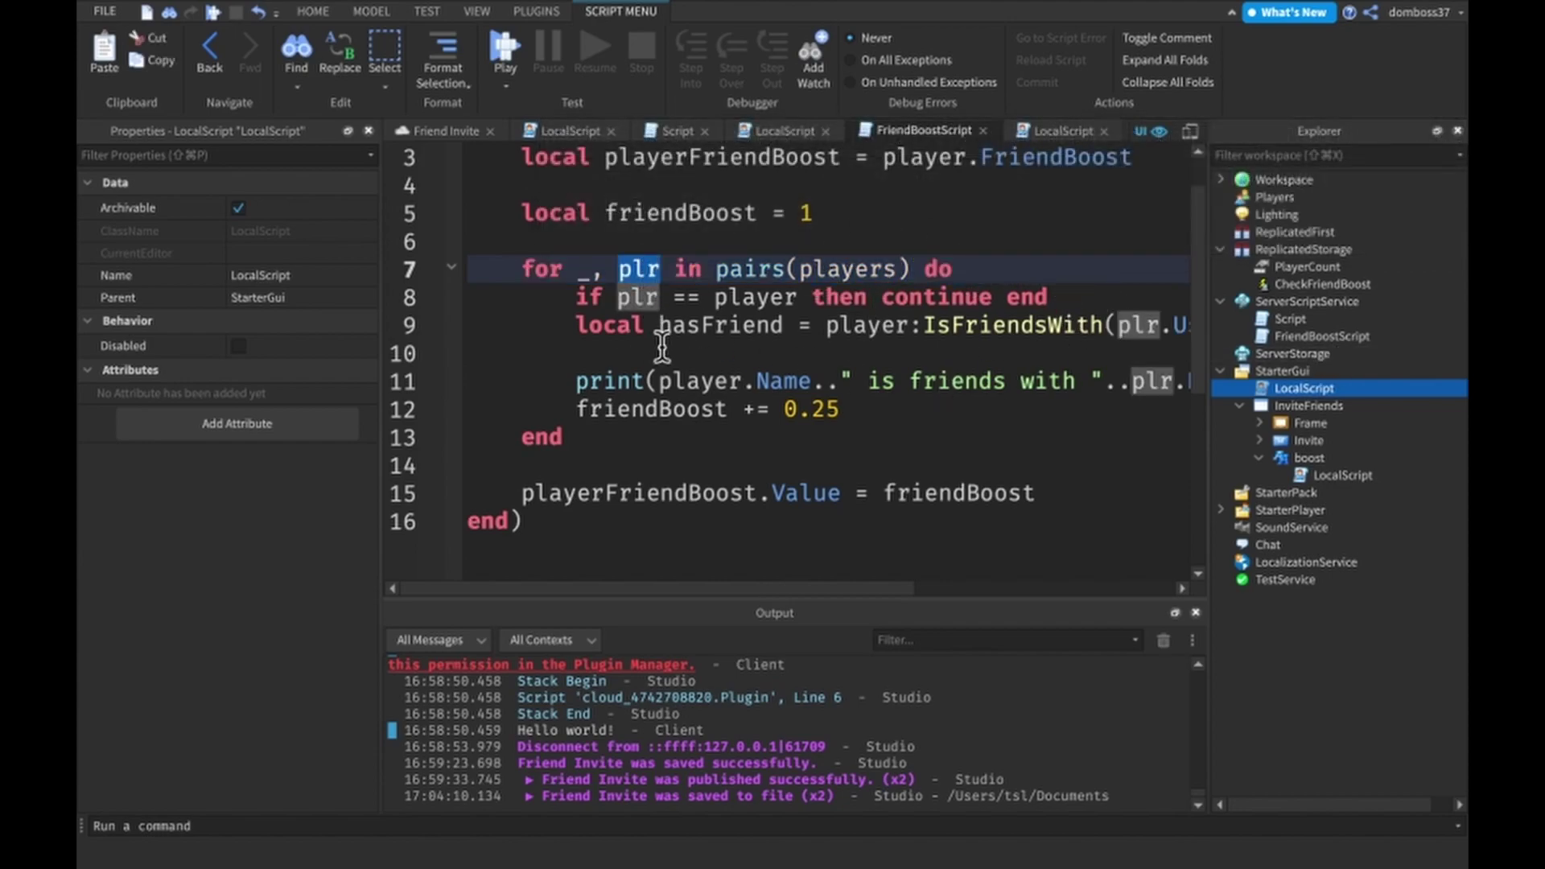
pyautogui.moveTo(576, 298); pyautogui.dragTo(800, 297)
pyautogui.click(796, 297)
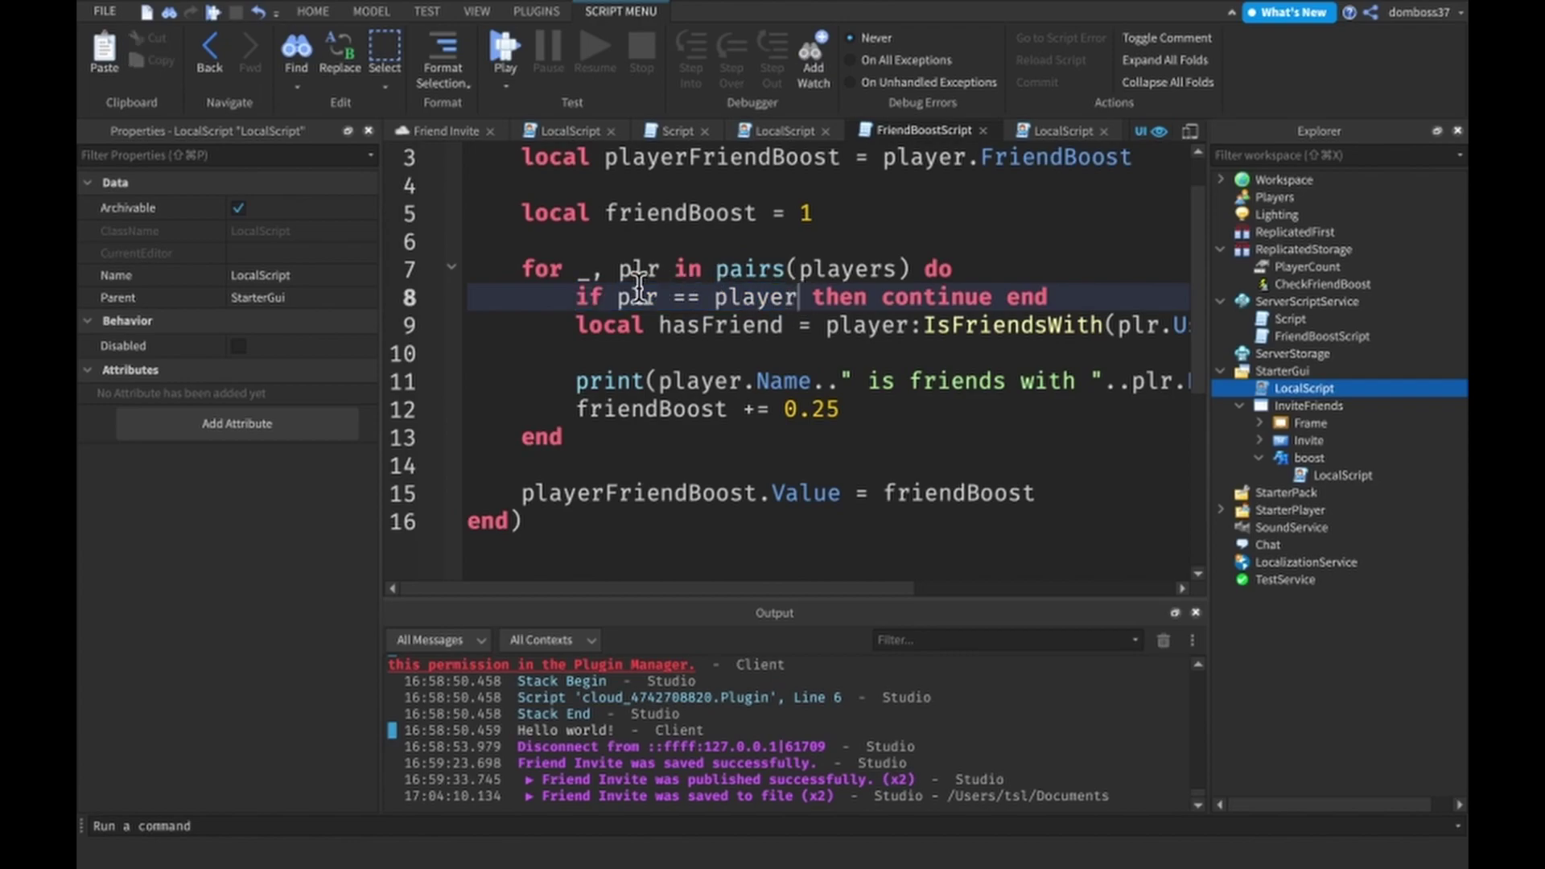
pyautogui.moveTo(615, 297); pyautogui.dragTo(804, 297)
pyautogui.click(790, 298)
pyautogui.moveTo(812, 298); pyautogui.dragTo(1043, 289)
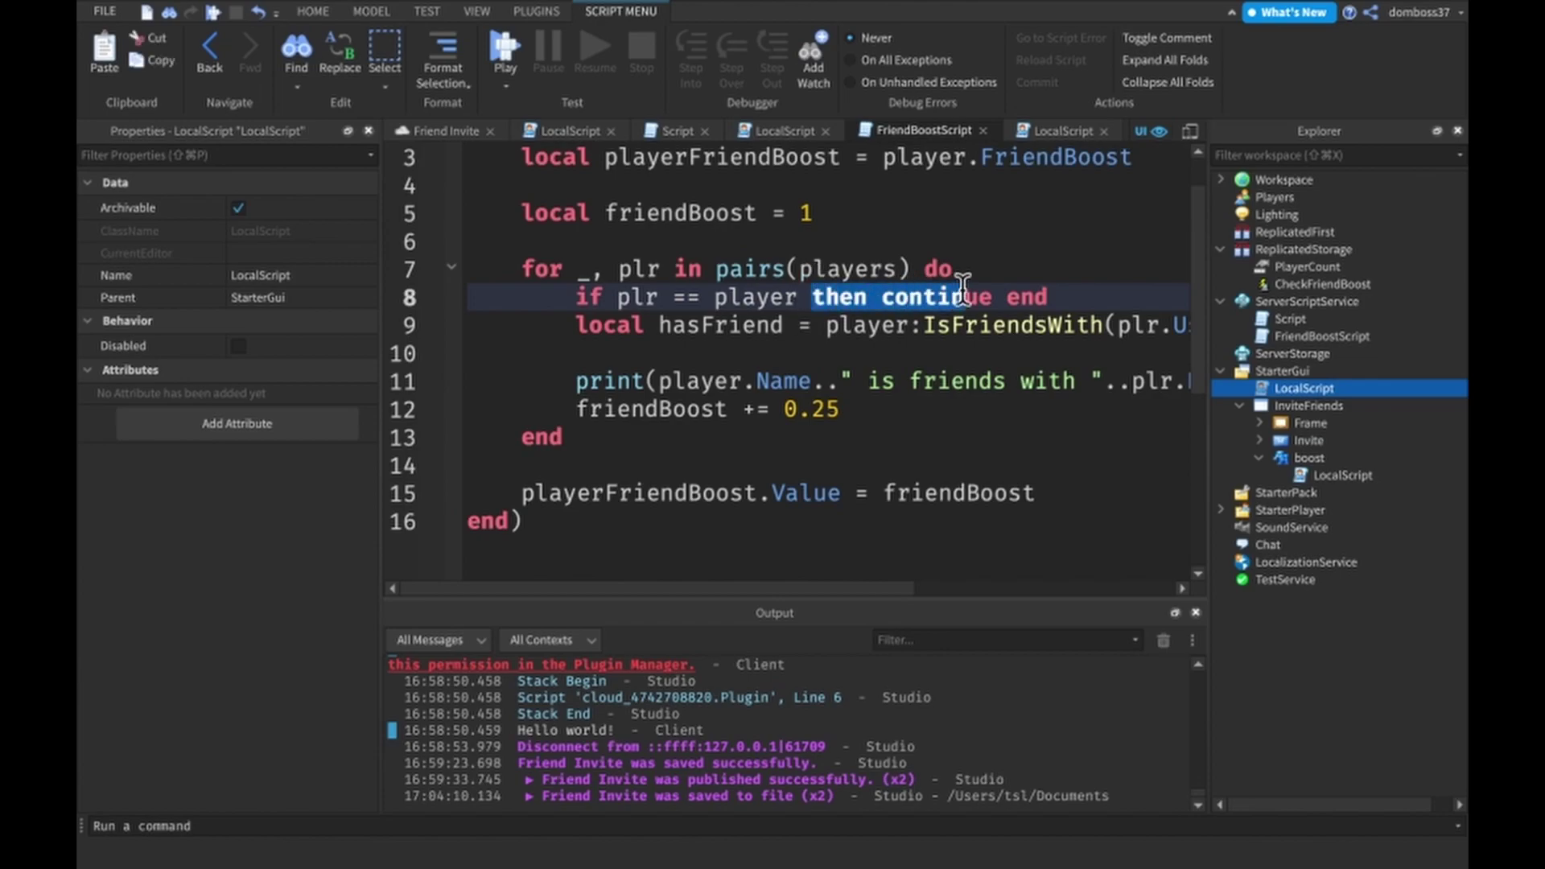
pyautogui.doubleClick(926, 297)
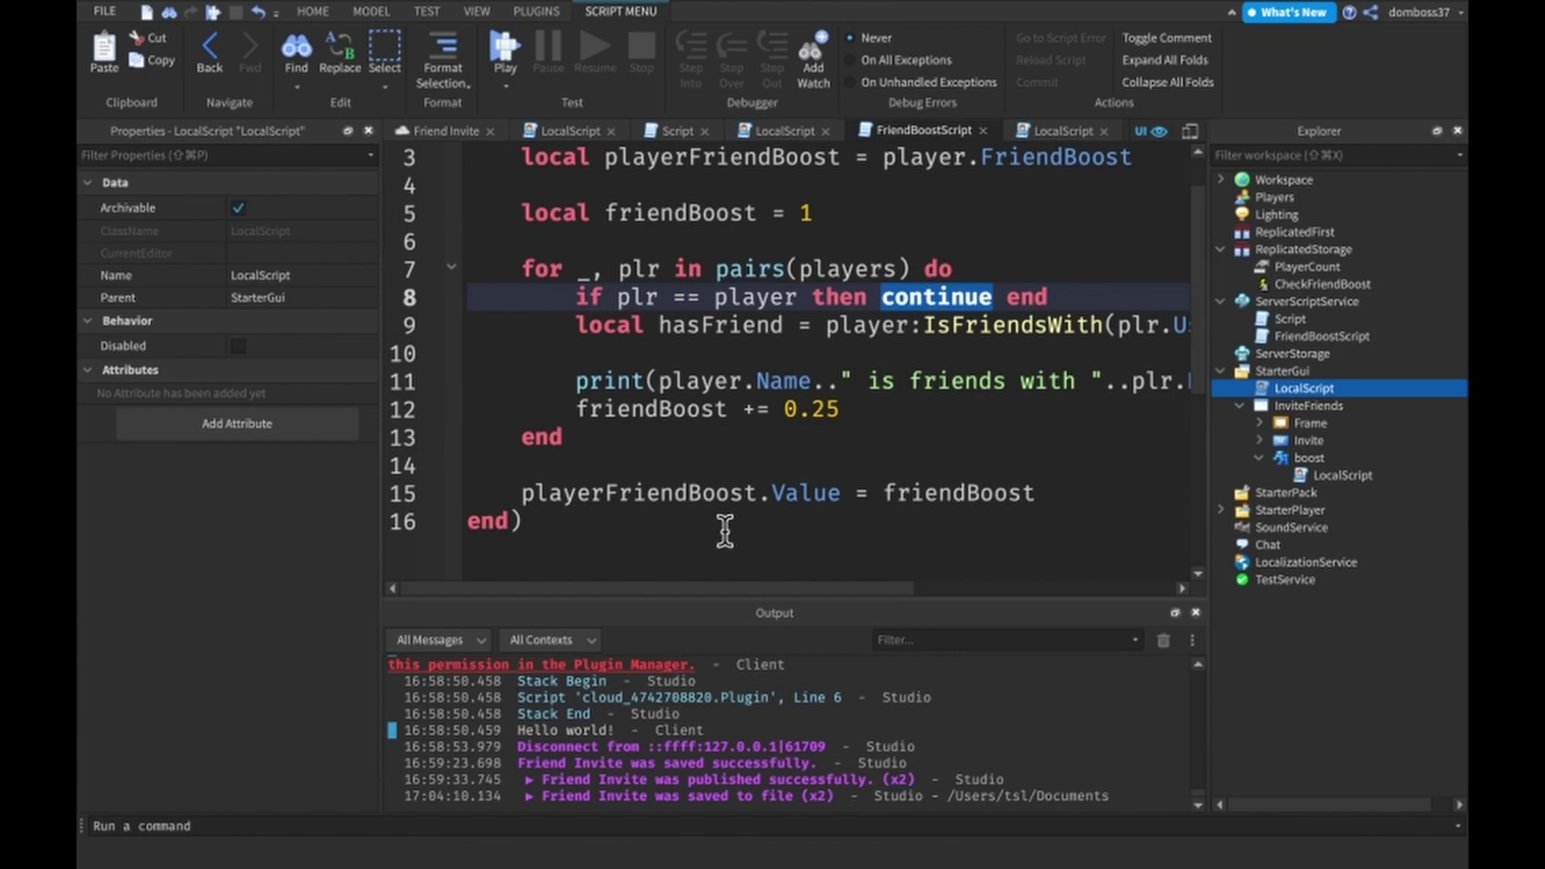
pyautogui.scroll(-1, 620, 317)
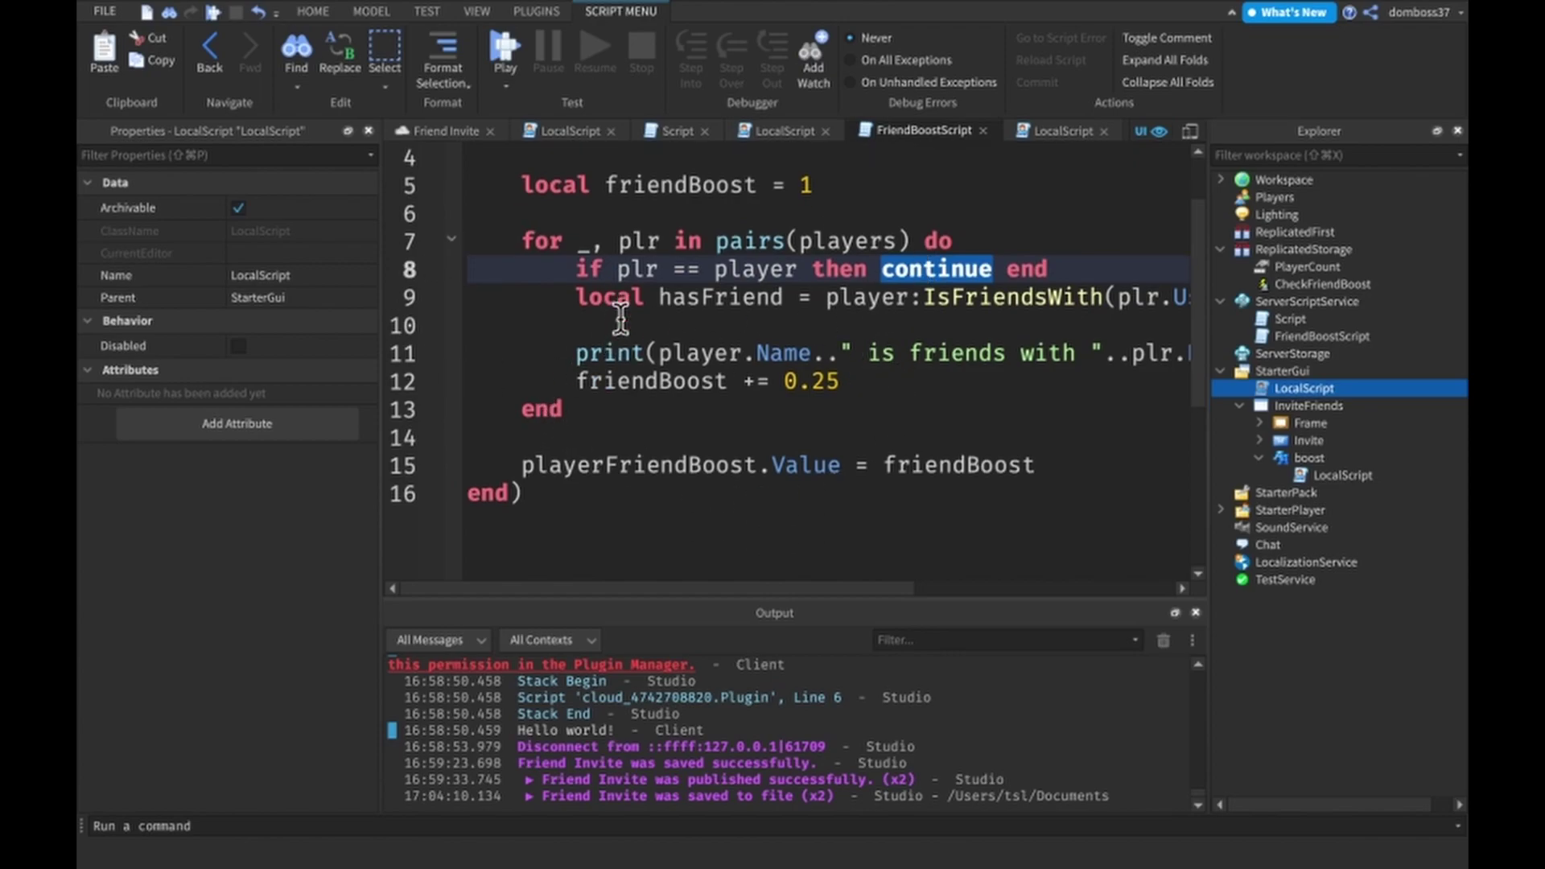
pyautogui.hscroll(1, 620, 316)
# - Review the hasFriend IsFriendsWith line and leave a blank line before the print statement
pyautogui.click(948, 302)
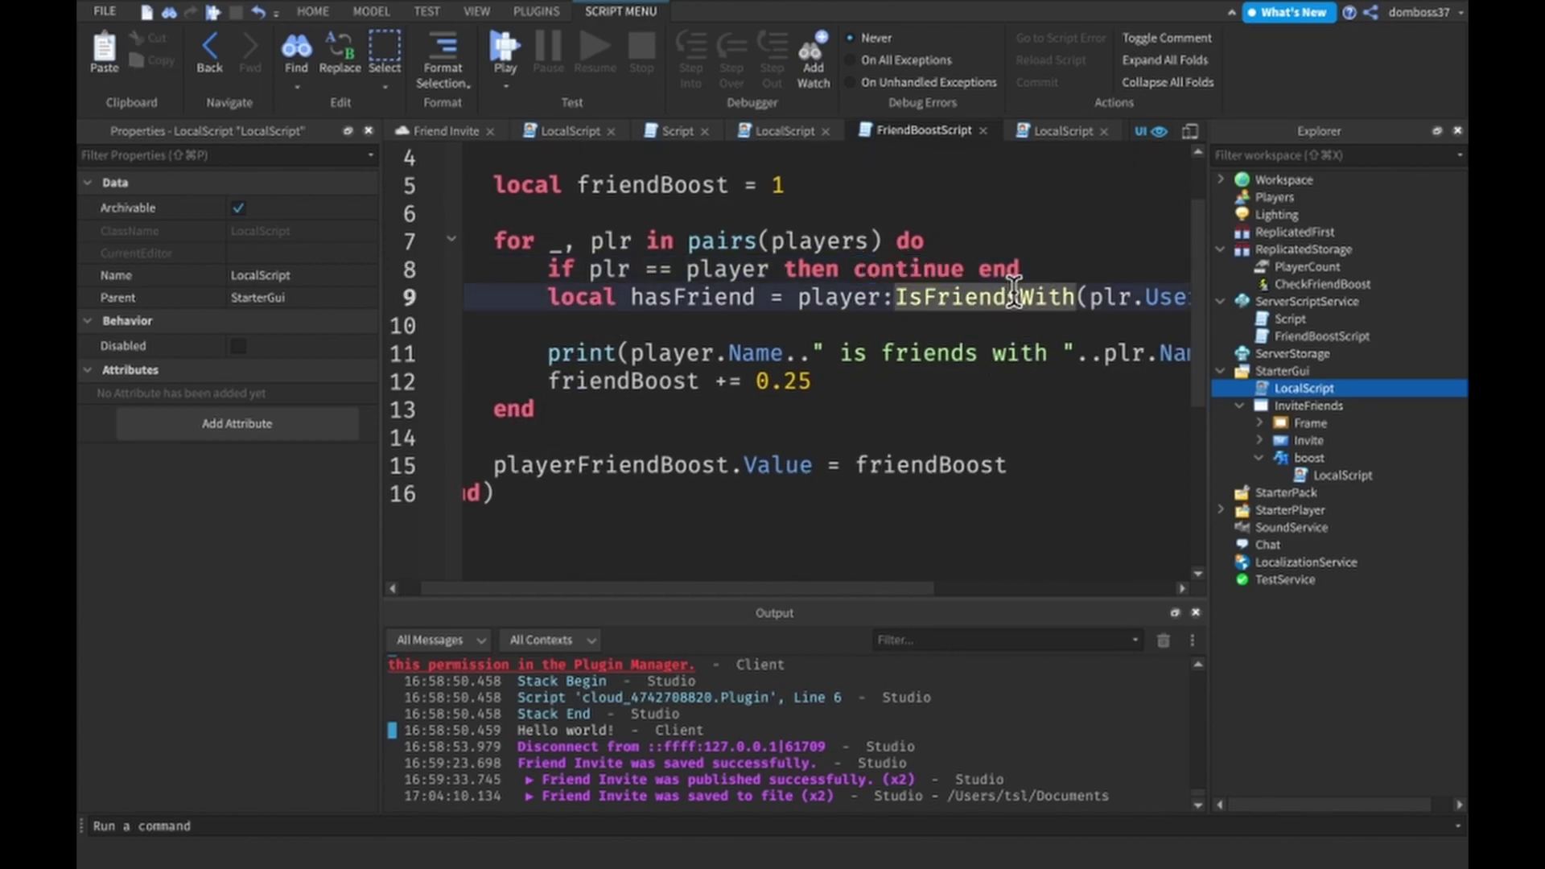
pyautogui.write('s')
pyautogui.doubleClick(920, 269)
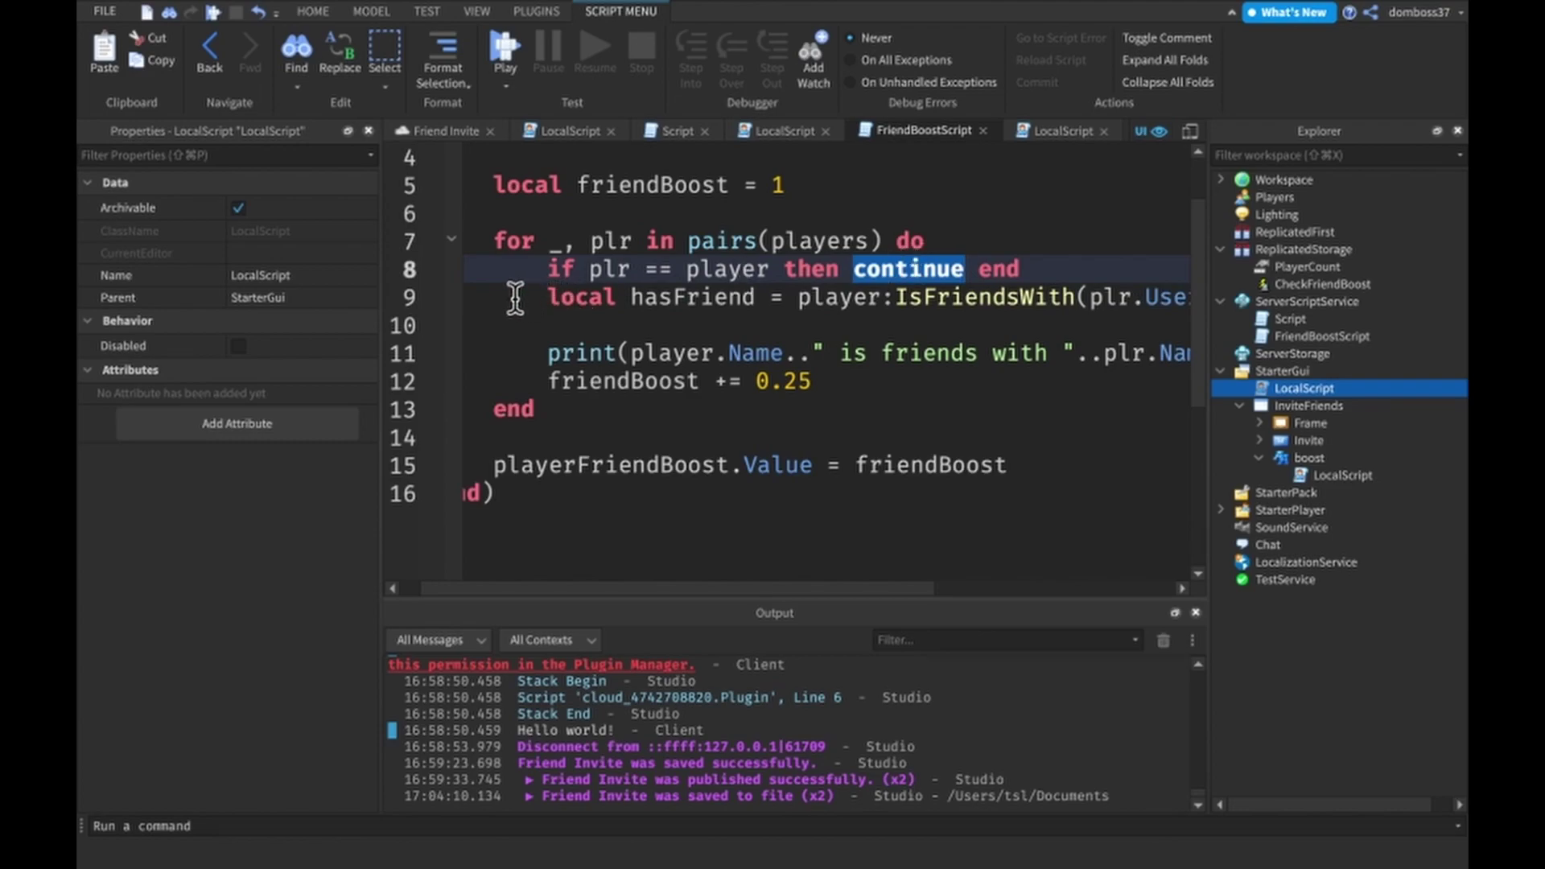
pyautogui.scroll(1, 654, 287)
pyautogui.hscroll(1, 652, 288)
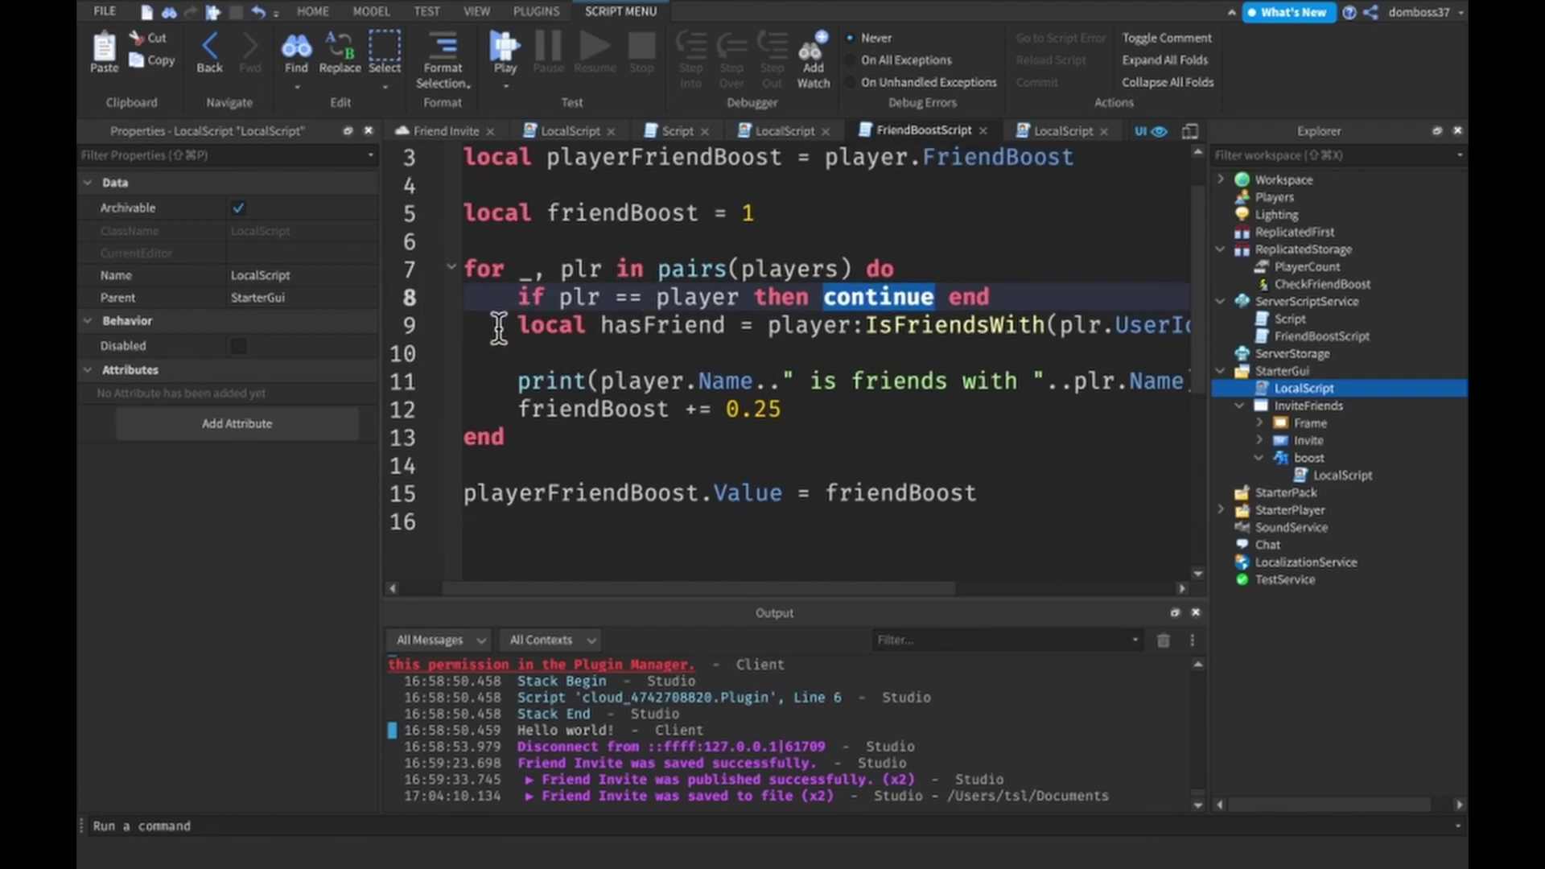
pyautogui.moveTo(497, 329); pyautogui.dragTo(726, 328)
pyautogui.scroll(1, 729, 327)
pyautogui.hscroll(2, 730, 326)
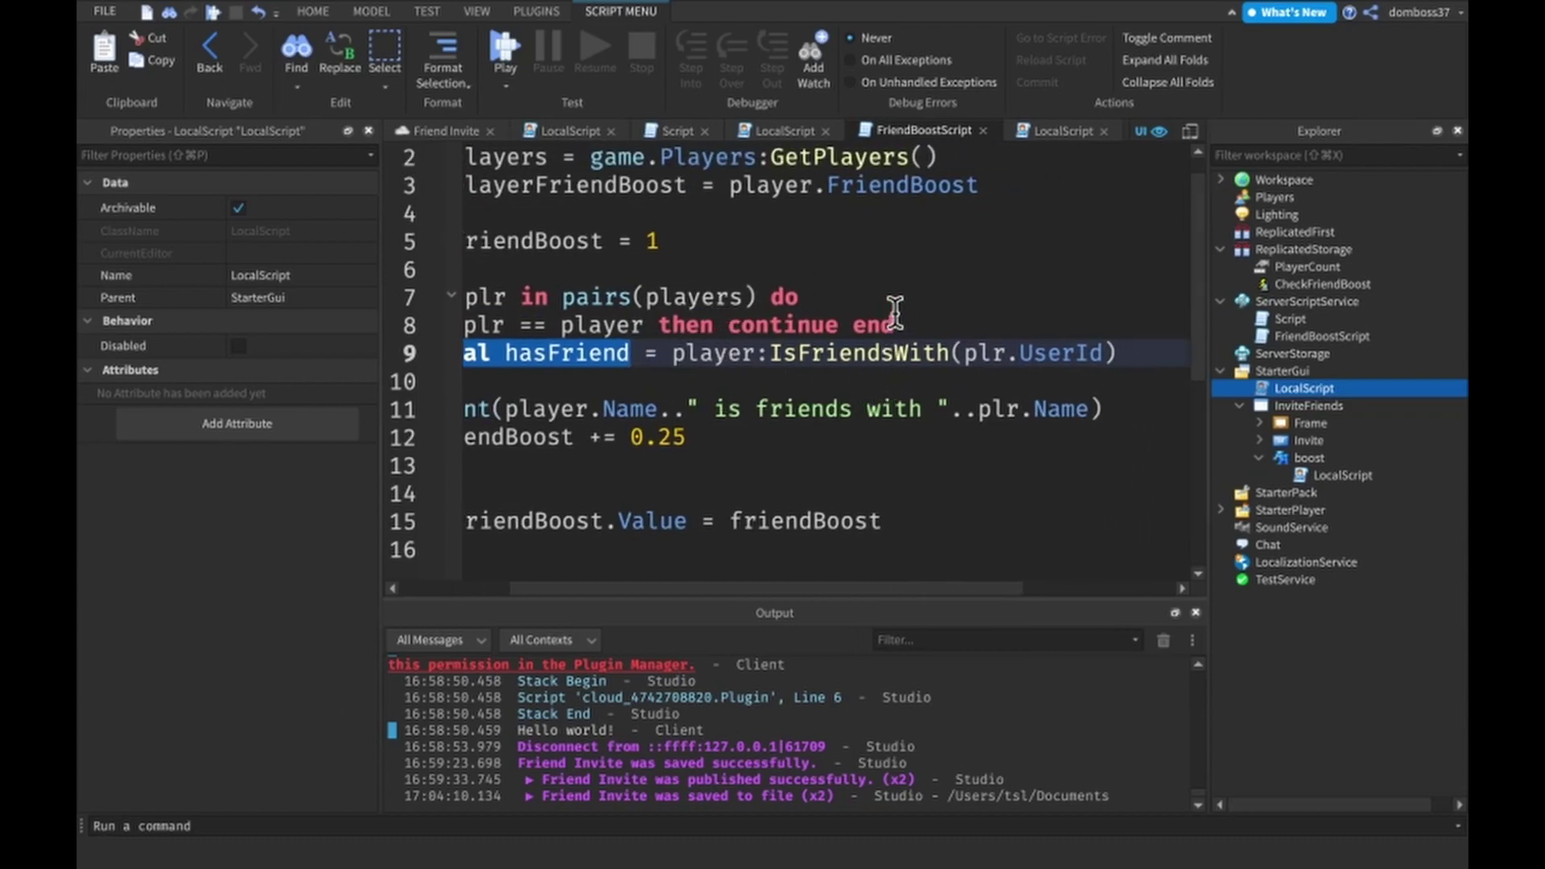
pyautogui.hscroll(-2, 1105, 357)
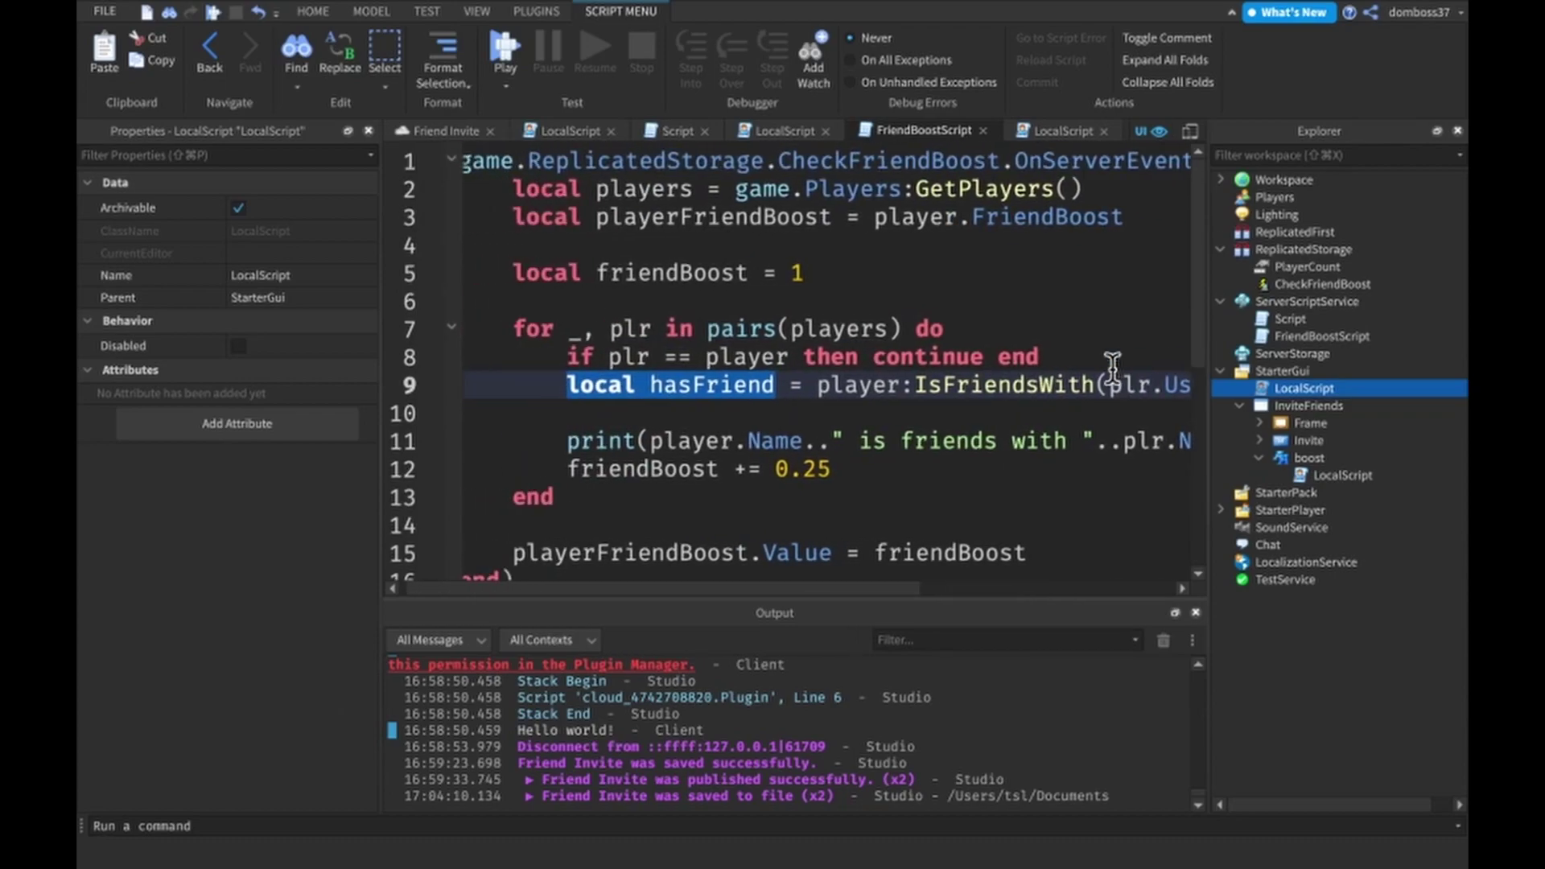
pyautogui.scroll(-1, 1111, 371)
pyautogui.scroll(-2, 1110, 371)
pyautogui.hscroll(-1, 1110, 370)
pyautogui.scroll(-1, 1110, 370)
pyautogui.hscroll(1, 1111, 370)
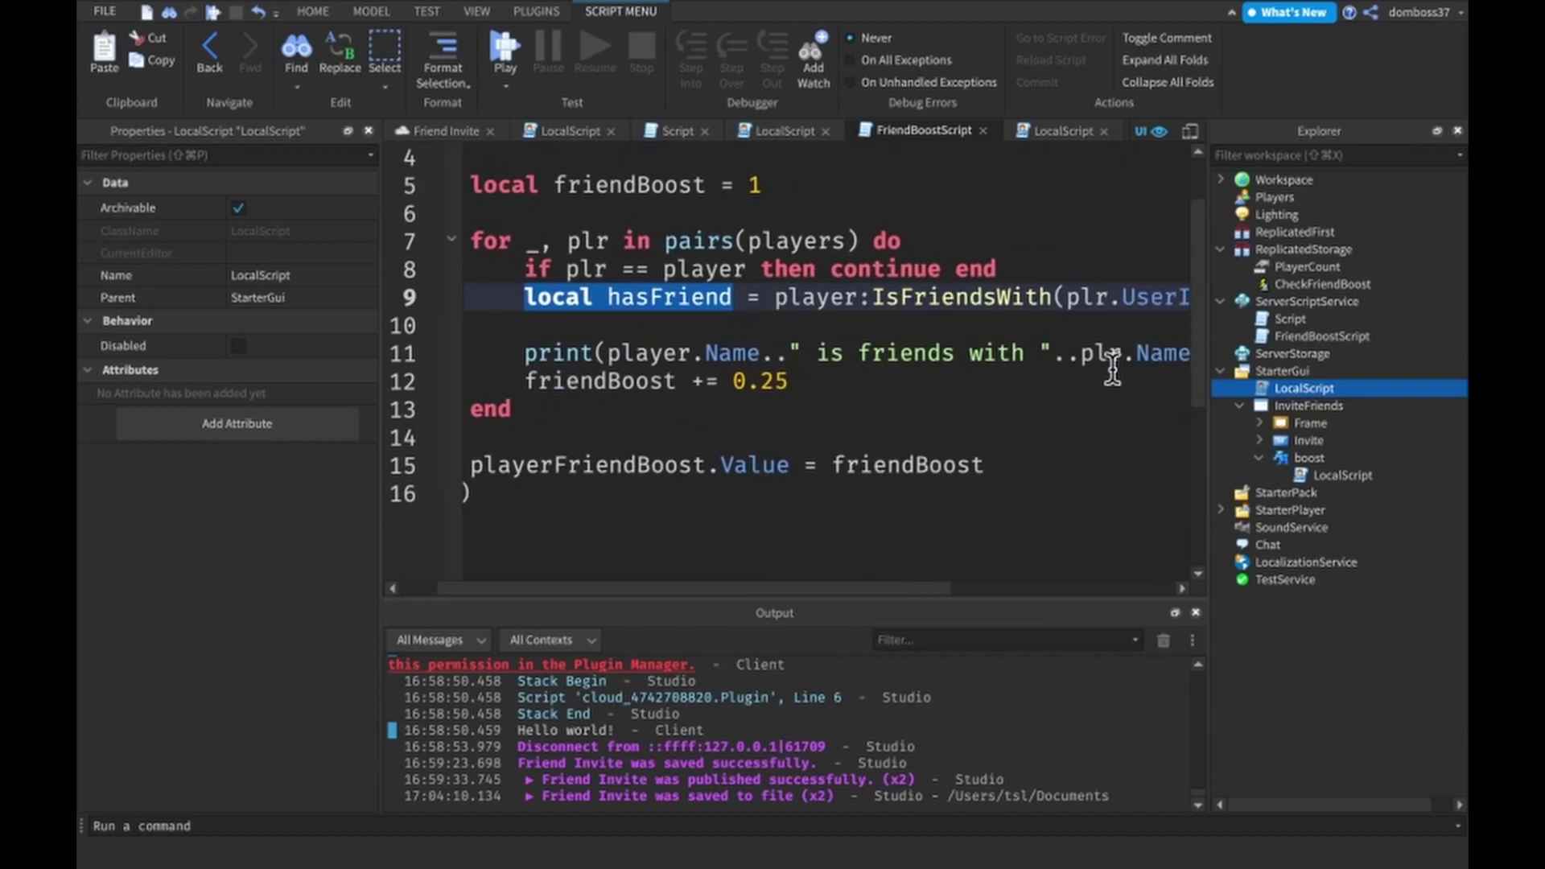
pyautogui.hscroll(-1, 1111, 370)
pyautogui.hscroll(1, 1111, 371)
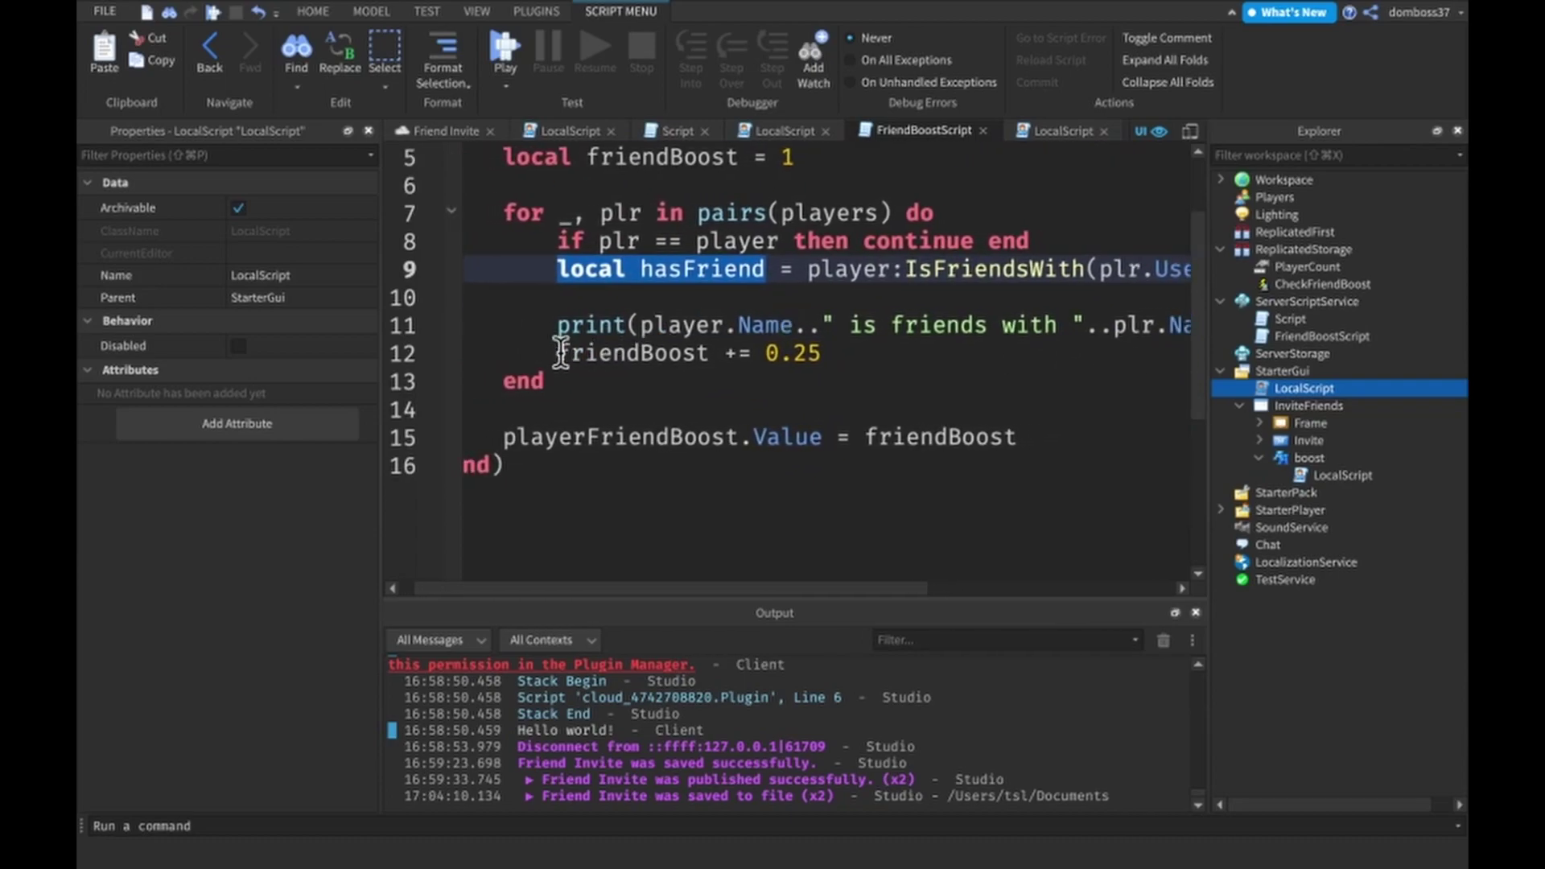
pyautogui.click(865, 324)
pyautogui.hscroll(2, 1082, 343)
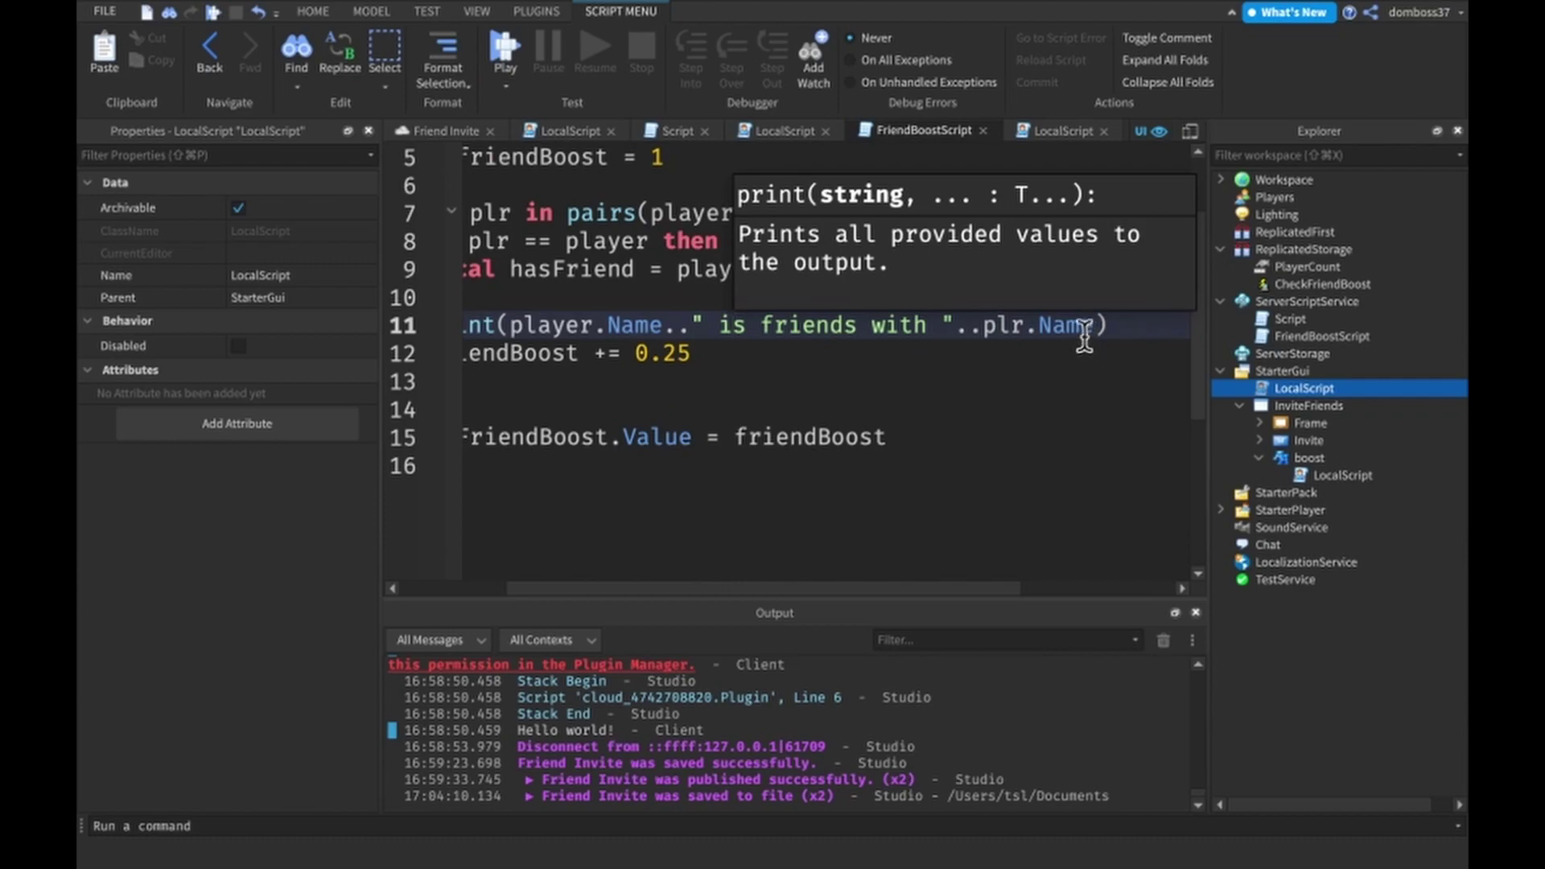
pyautogui.scroll(1, 942, 309)
pyautogui.hscroll(-2, 942, 307)
# - Wrap the print and 0.25 boost increment inside an 'if hasFriend then ... end' block
pyautogui.click(758, 324)
pyautogui.press('Return')
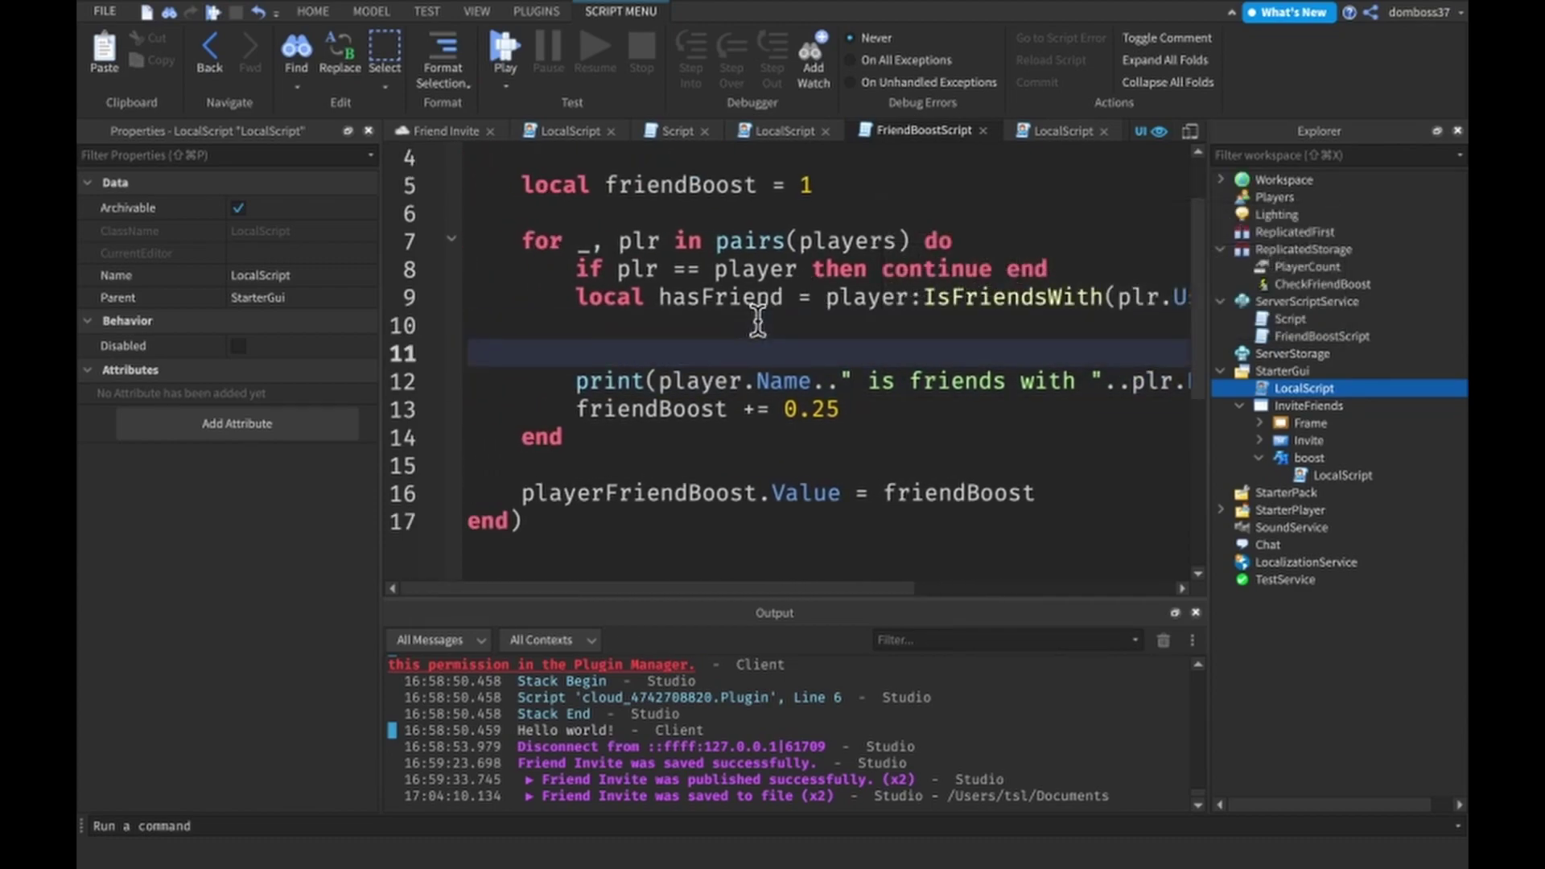
pyautogui.write('if has')
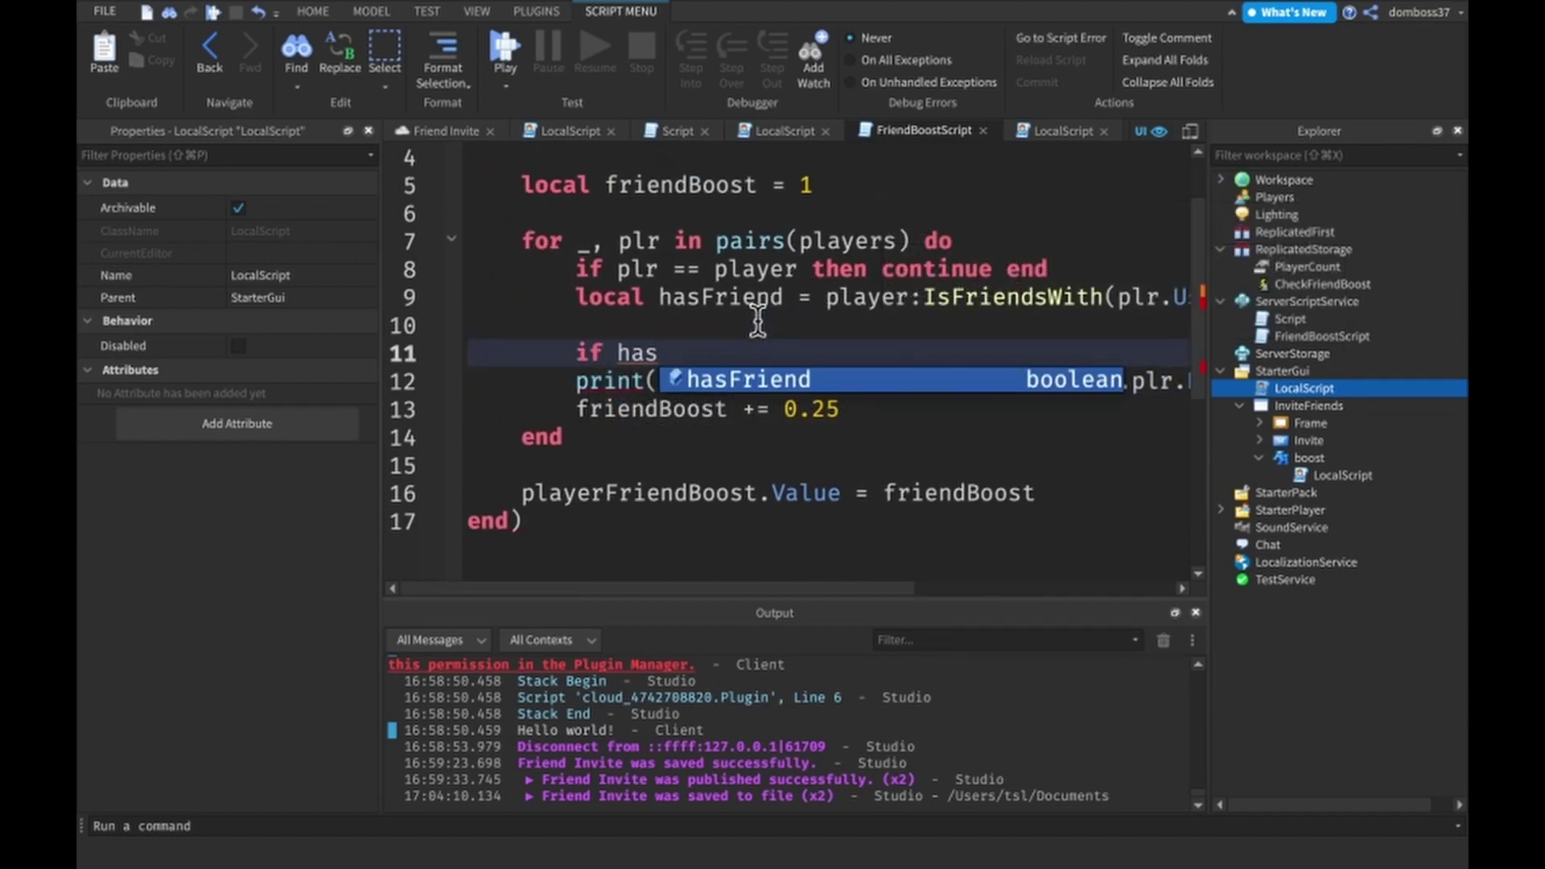
pyautogui.press('Tab')
pyautogui.write('th')
pyautogui.press('Tab')
pyautogui.click(874, 411)
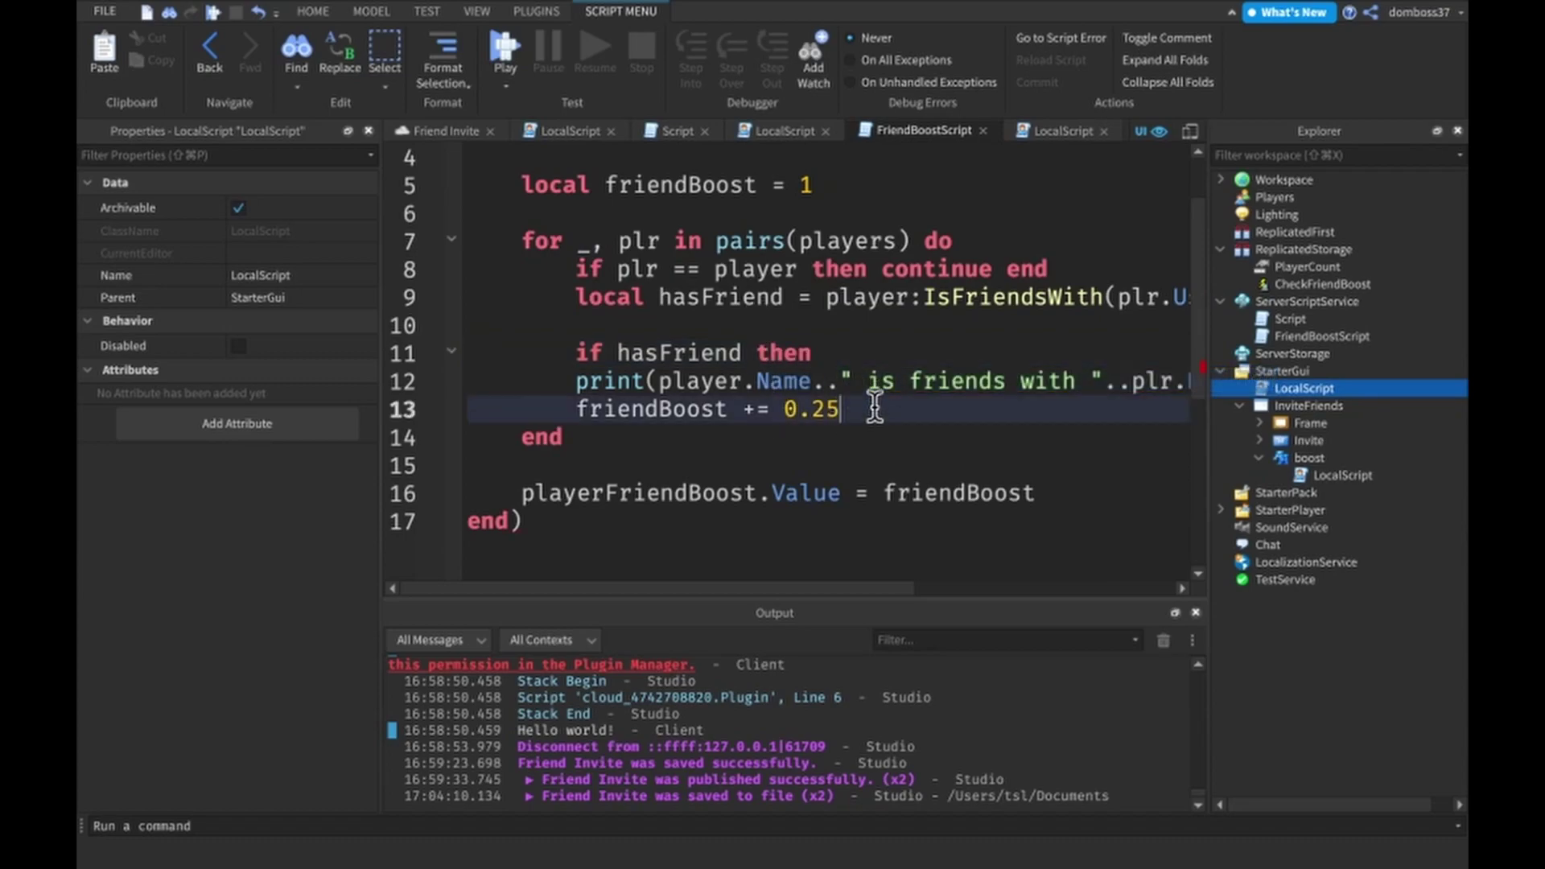
pyautogui.press('Return')
pyautogui.write('end')
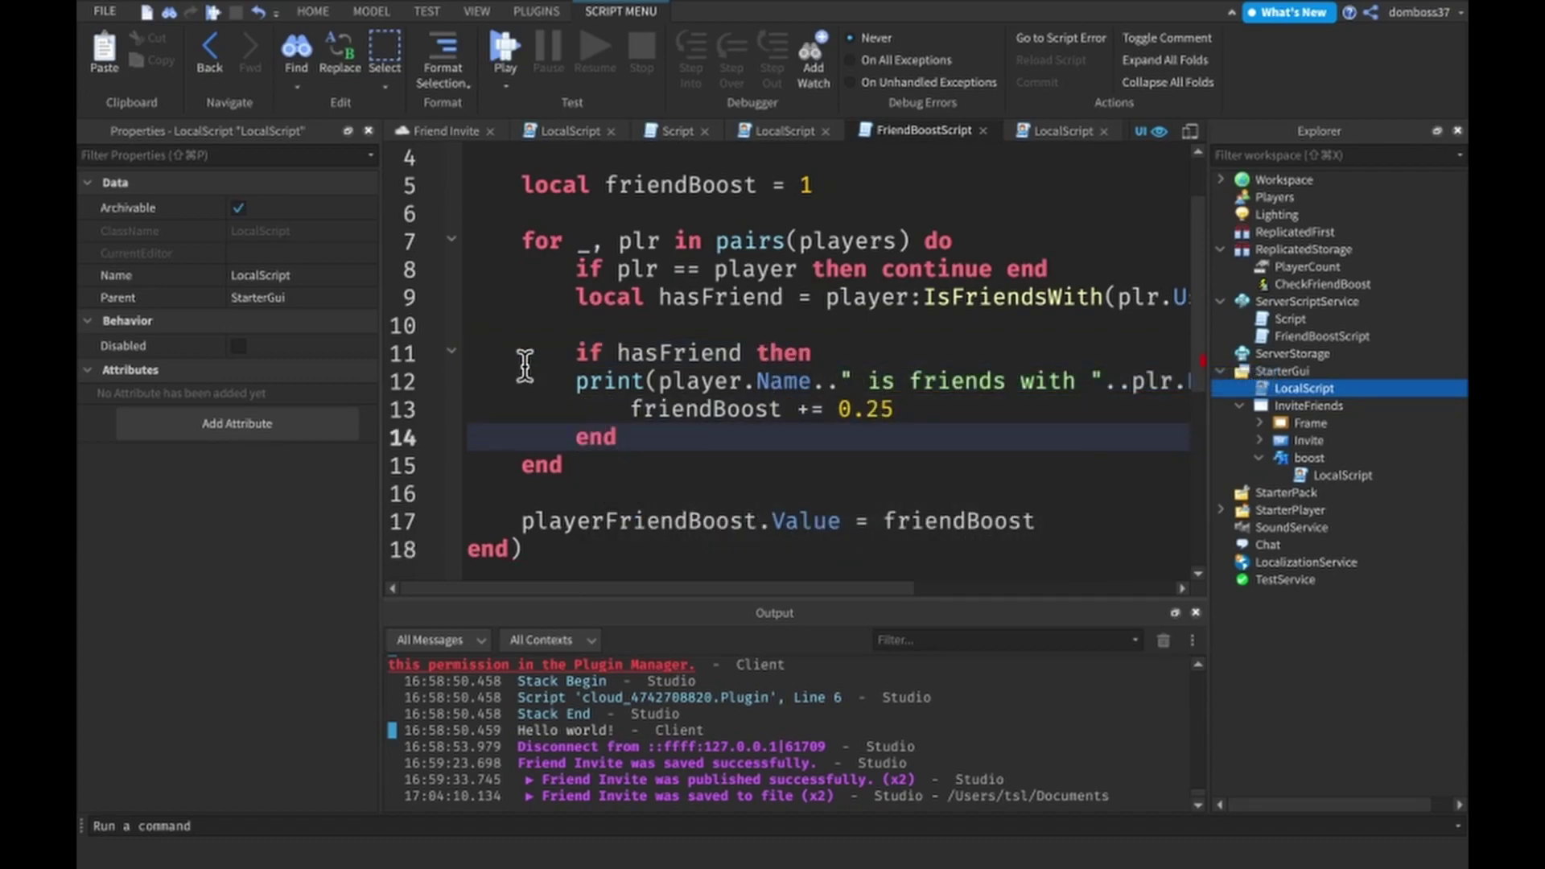
pyautogui.click(566, 377)
pyautogui.press('Tab')
pyautogui.click(739, 435)
pyautogui.scroll(1, 729, 425)
pyautogui.hscroll(3, 729, 426)
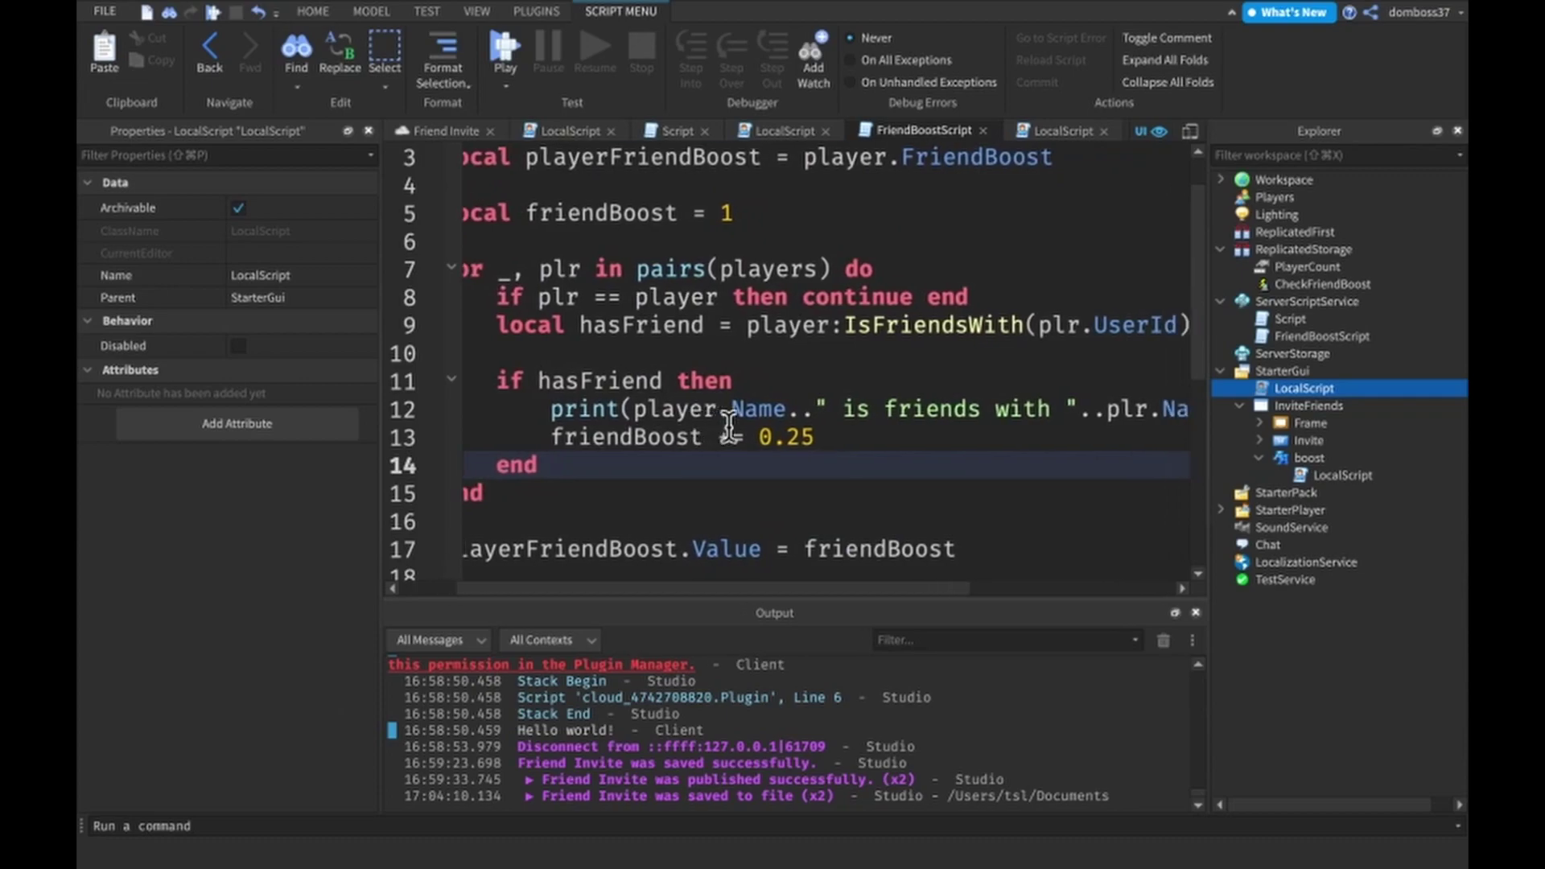
pyautogui.hscroll(-3, 724, 442)
pyautogui.moveTo(607, 440); pyautogui.dragTo(860, 466)
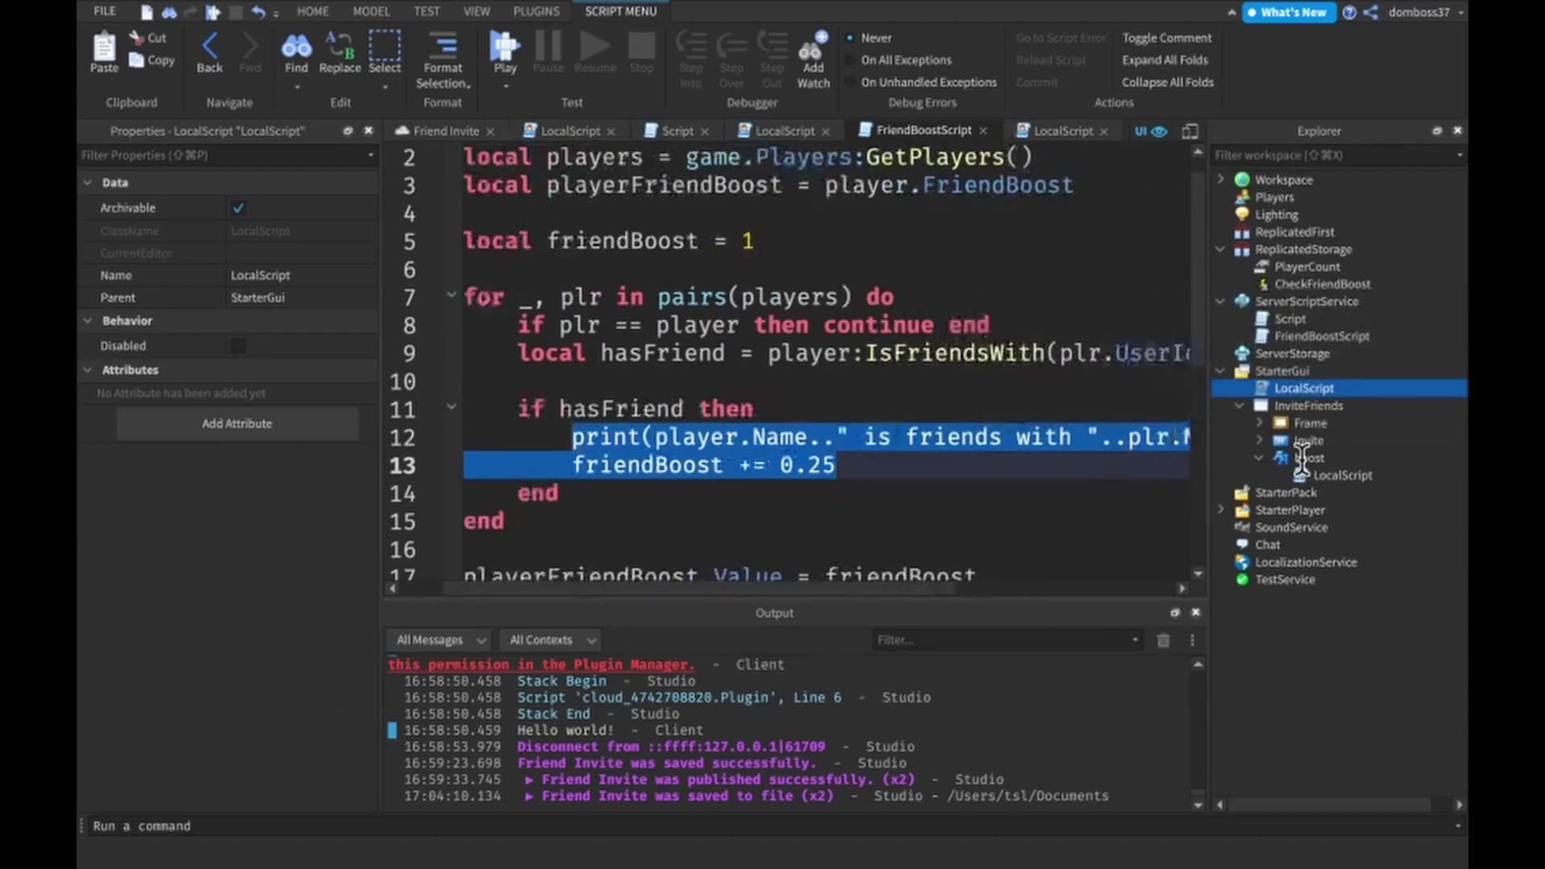
pyautogui.click(1040, 411)
pyautogui.hscroll(3, 1039, 415)
pyautogui.hscroll(-3, 1039, 437)
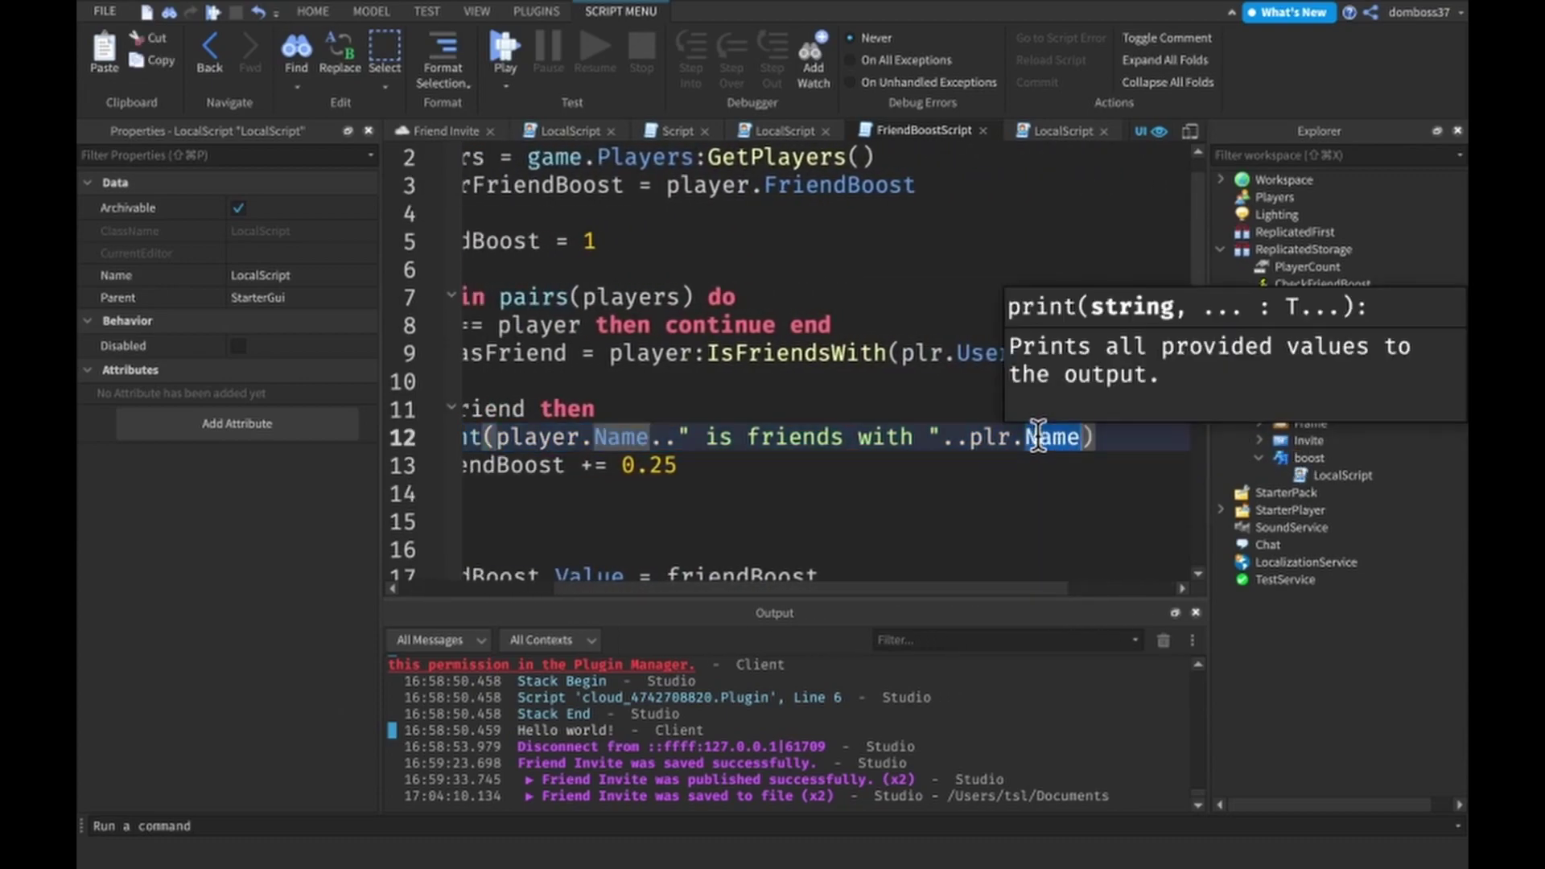
# - Review the printed player name, the 0.25 value and the final friendBoost assignment
pyautogui.moveTo(949, 442); pyautogui.dragTo(1143, 445)
pyautogui.hscroll(-3, 995, 450)
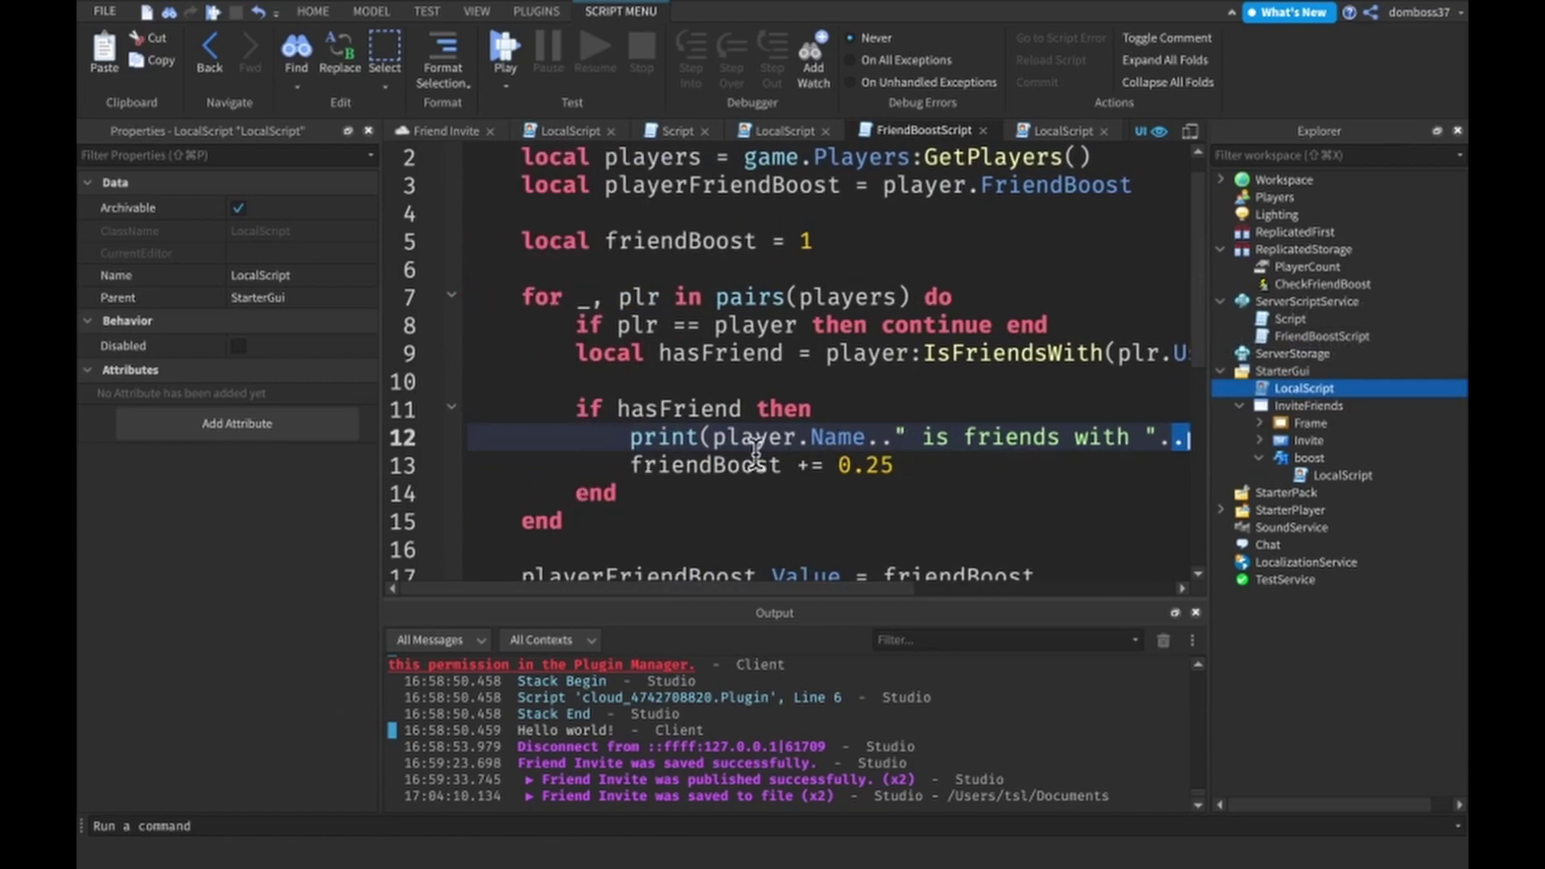
pyautogui.doubleClick(867, 467)
pyautogui.click(915, 468)
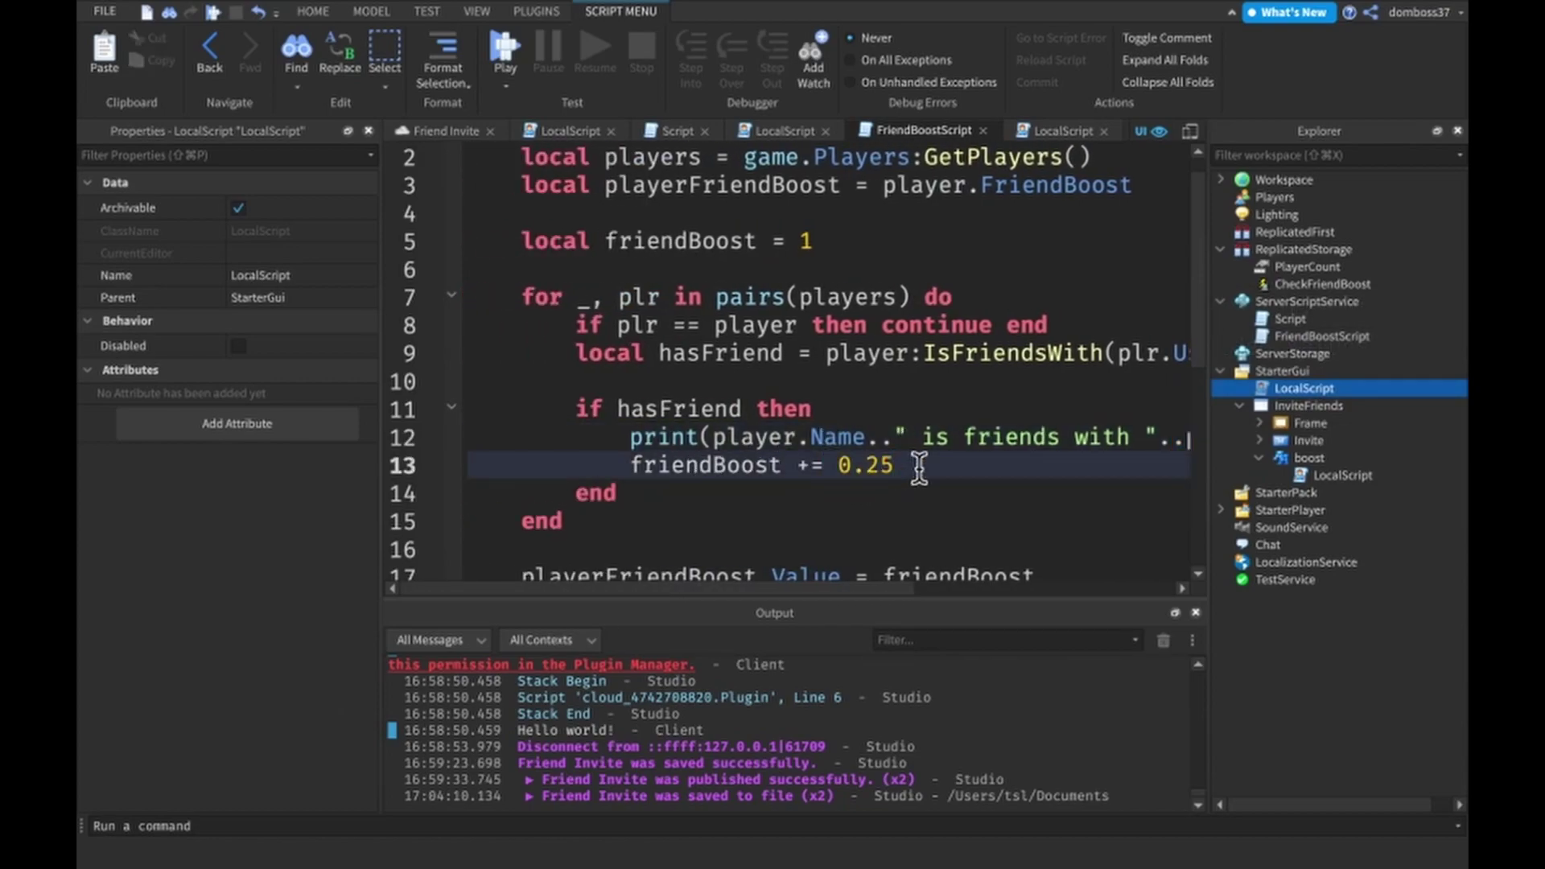
pyautogui.doubleClick(644, 465)
pyautogui.click(929, 465)
pyautogui.scroll(-3, 927, 466)
pyautogui.scroll(-1, 926, 466)
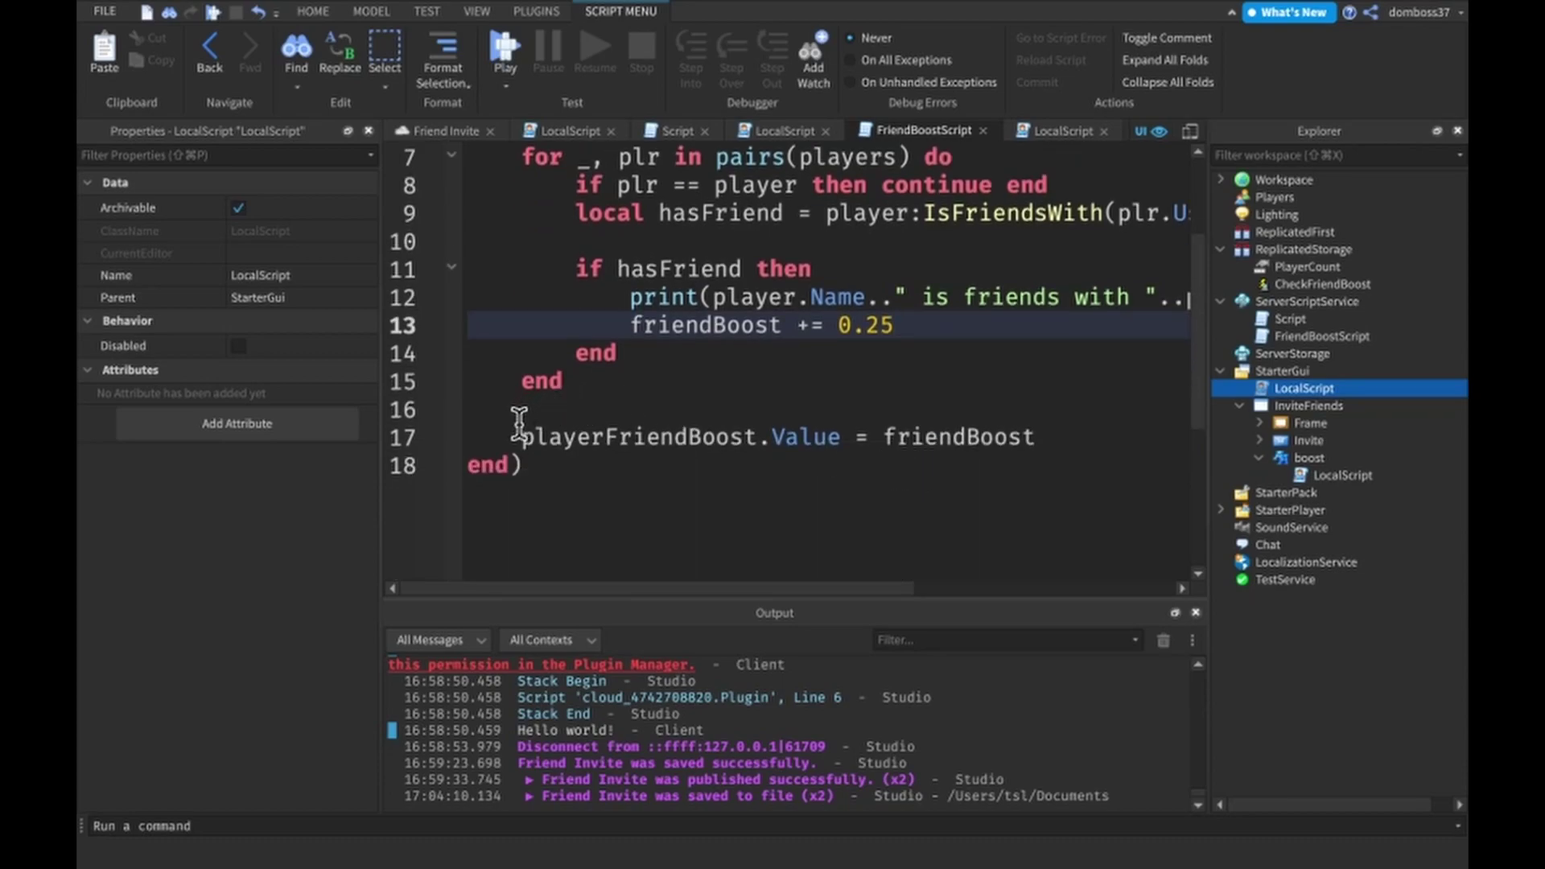
pyautogui.moveTo(519, 434)
pyautogui.mouseDown()
pyautogui.moveTo(1099, 408)
pyautogui.moveTo(1104, 425)
pyautogui.mouseUp()
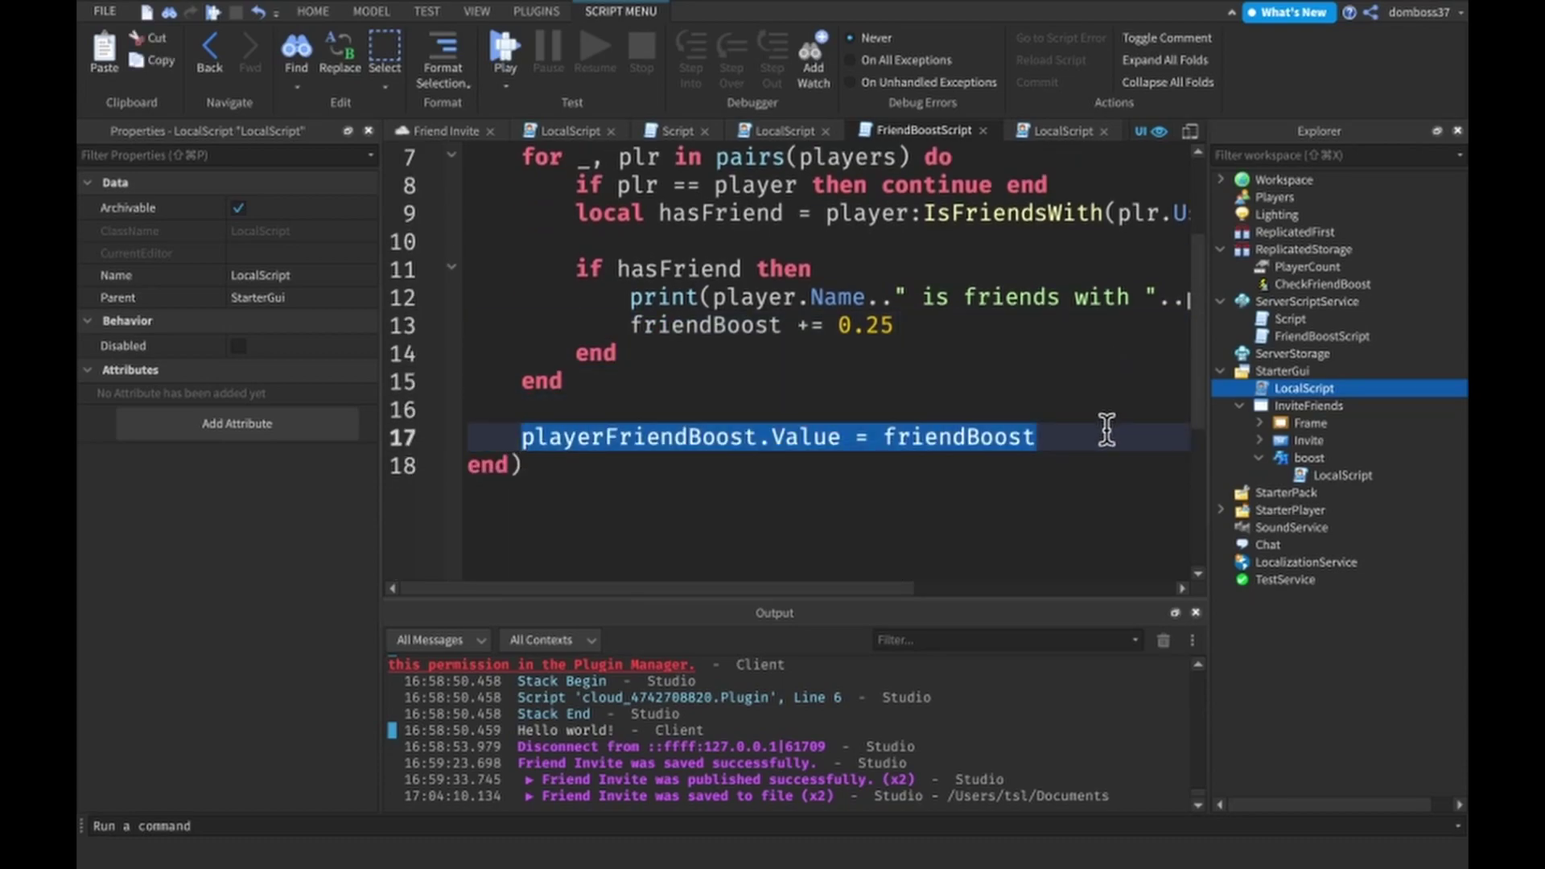
pyautogui.doubleClick(983, 436)
pyautogui.scroll(2, 997, 451)
pyautogui.scroll(1, 997, 451)
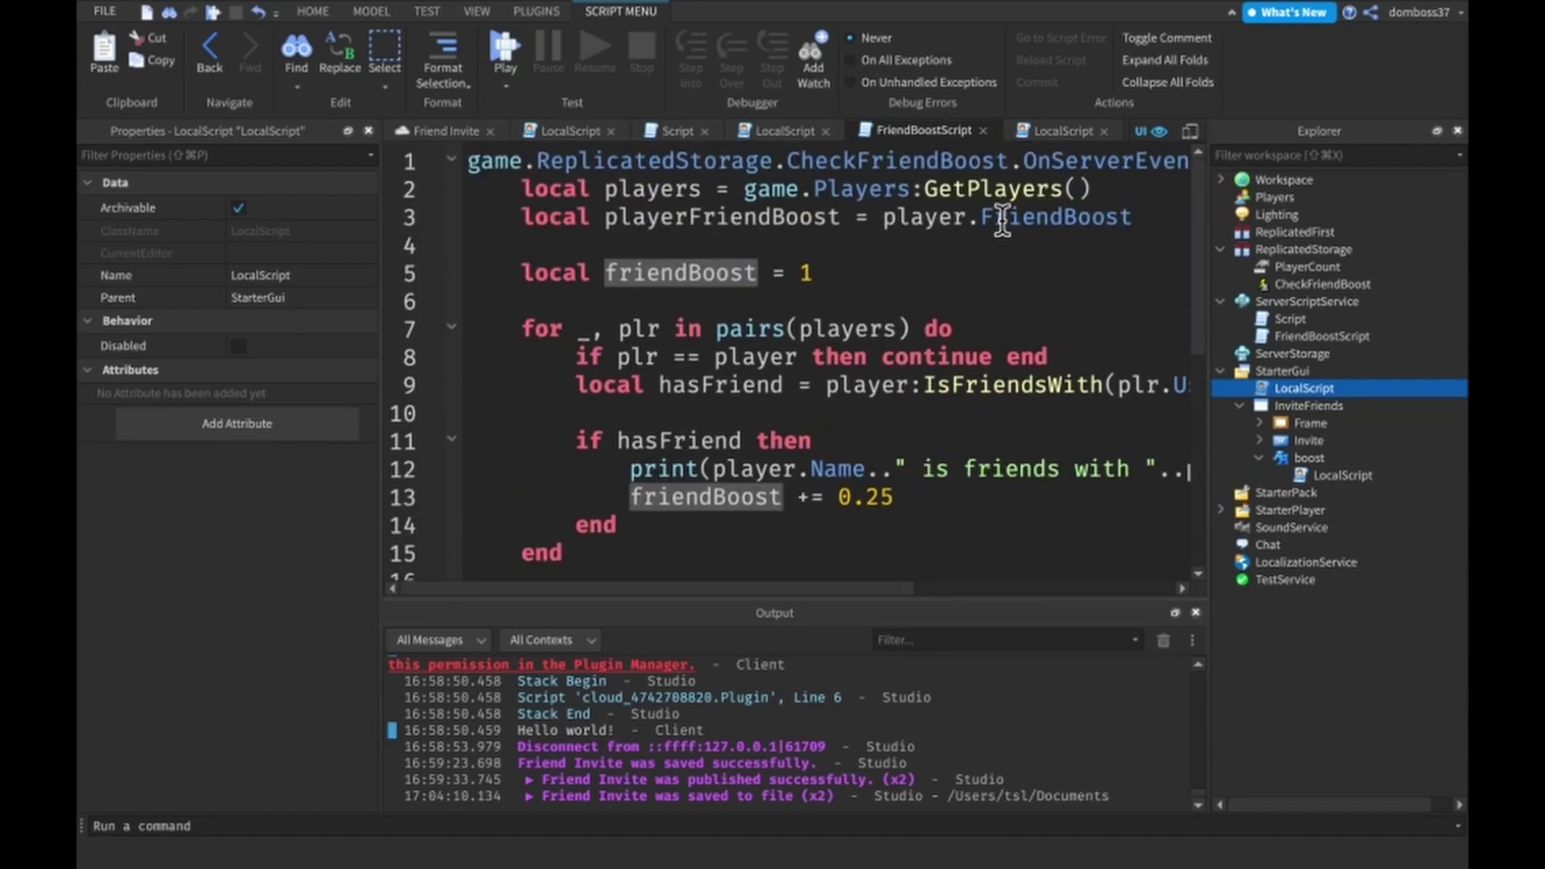
# - Close the script tabs and return to the Friend Invite place view
pyautogui.click(984, 129)
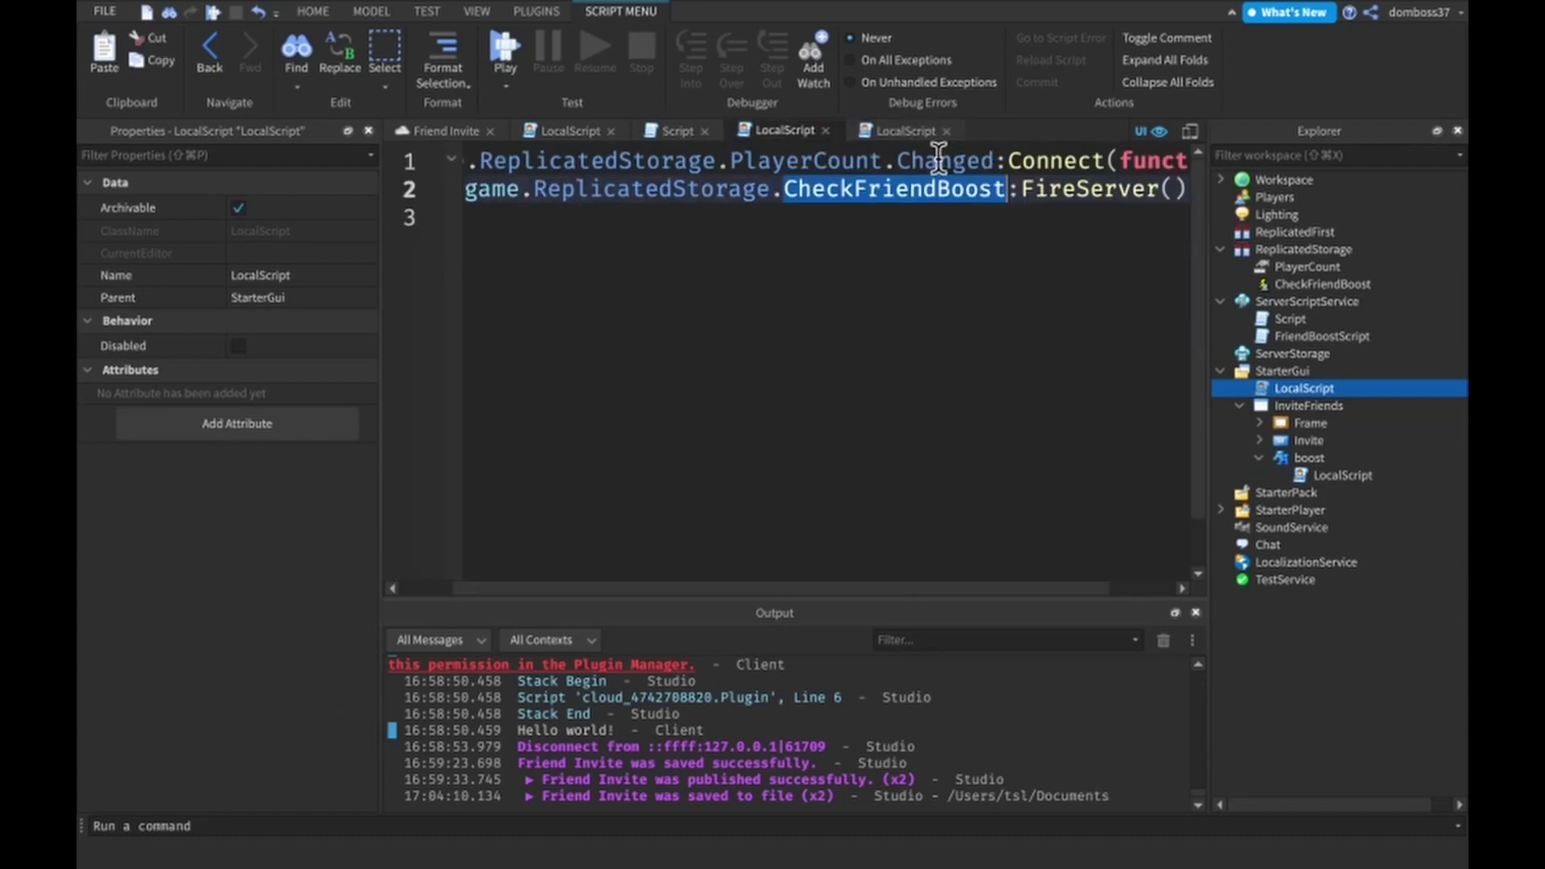
pyautogui.click(826, 132)
pyautogui.click(442, 130)
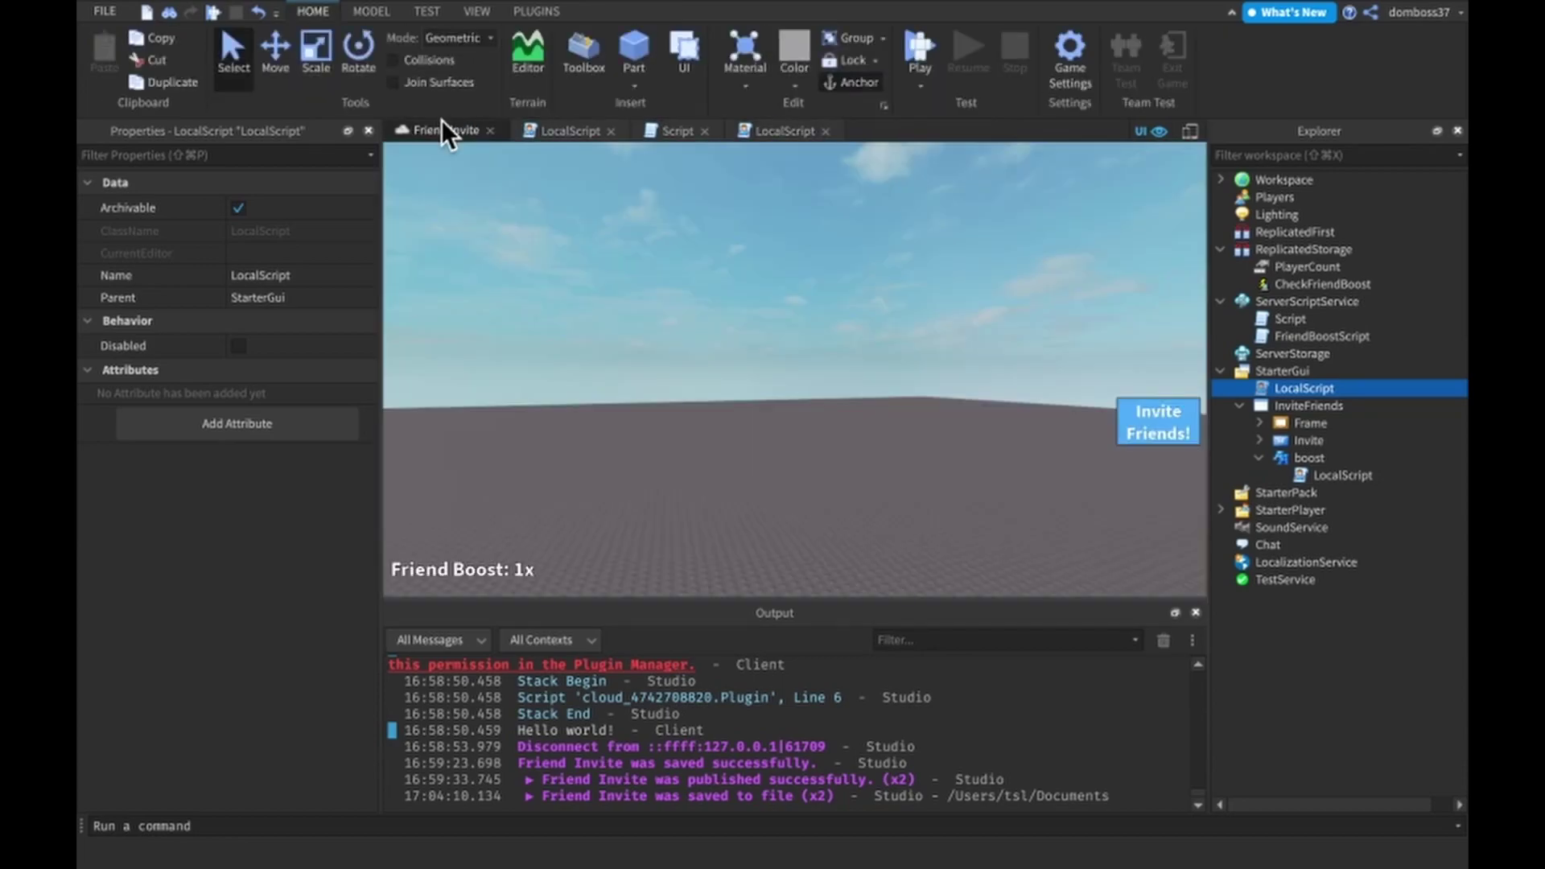
# - Play-test the game, try the Invite Friends button's prompt and dismiss it
pyautogui.click(915, 48)
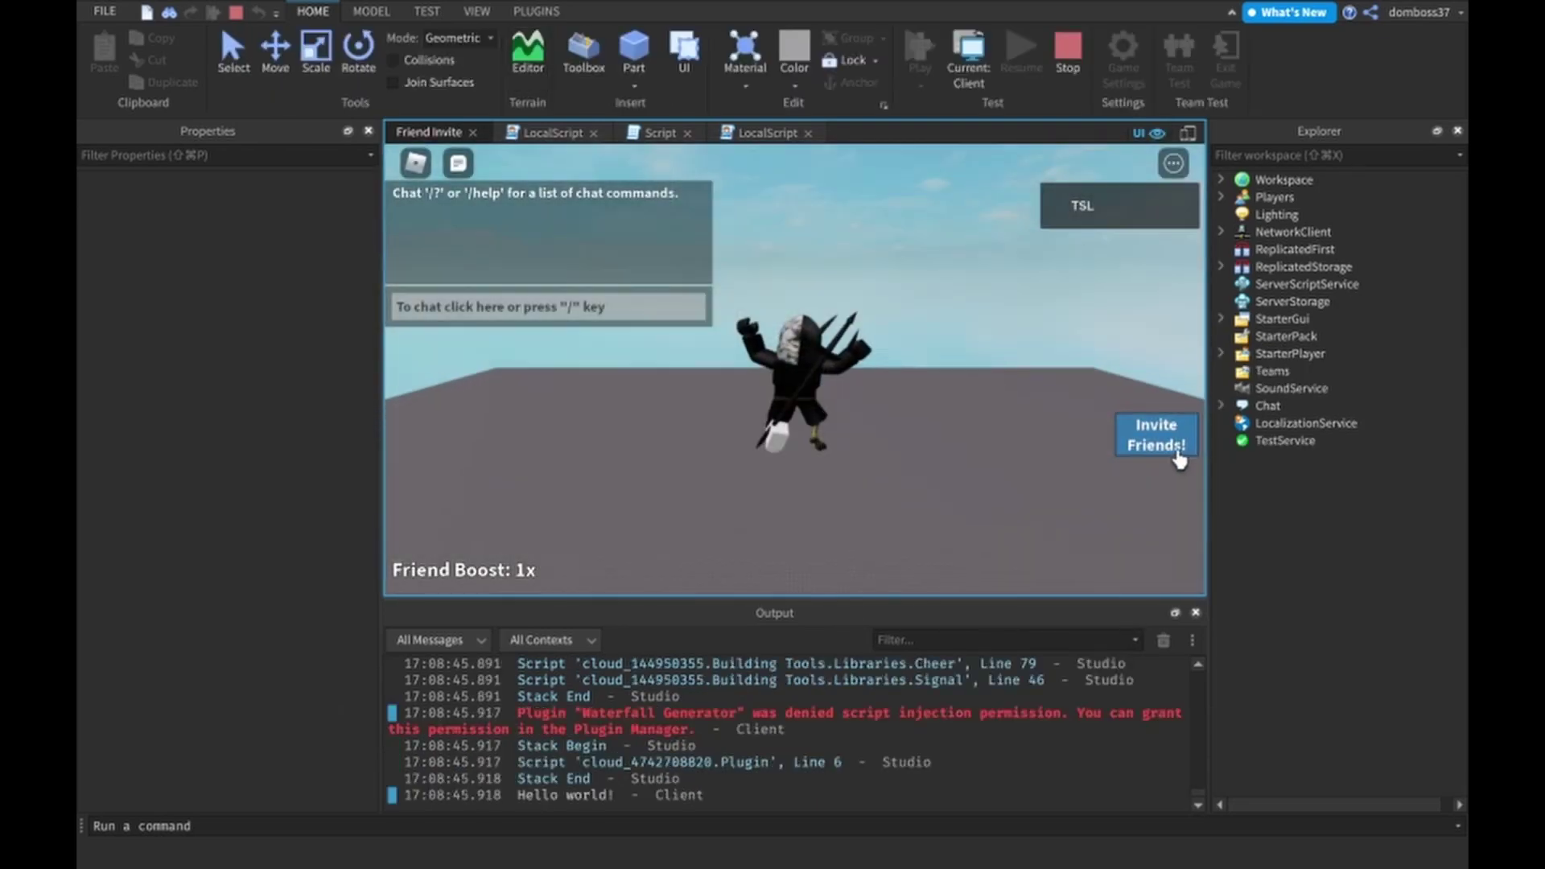
pyautogui.click(1144, 450)
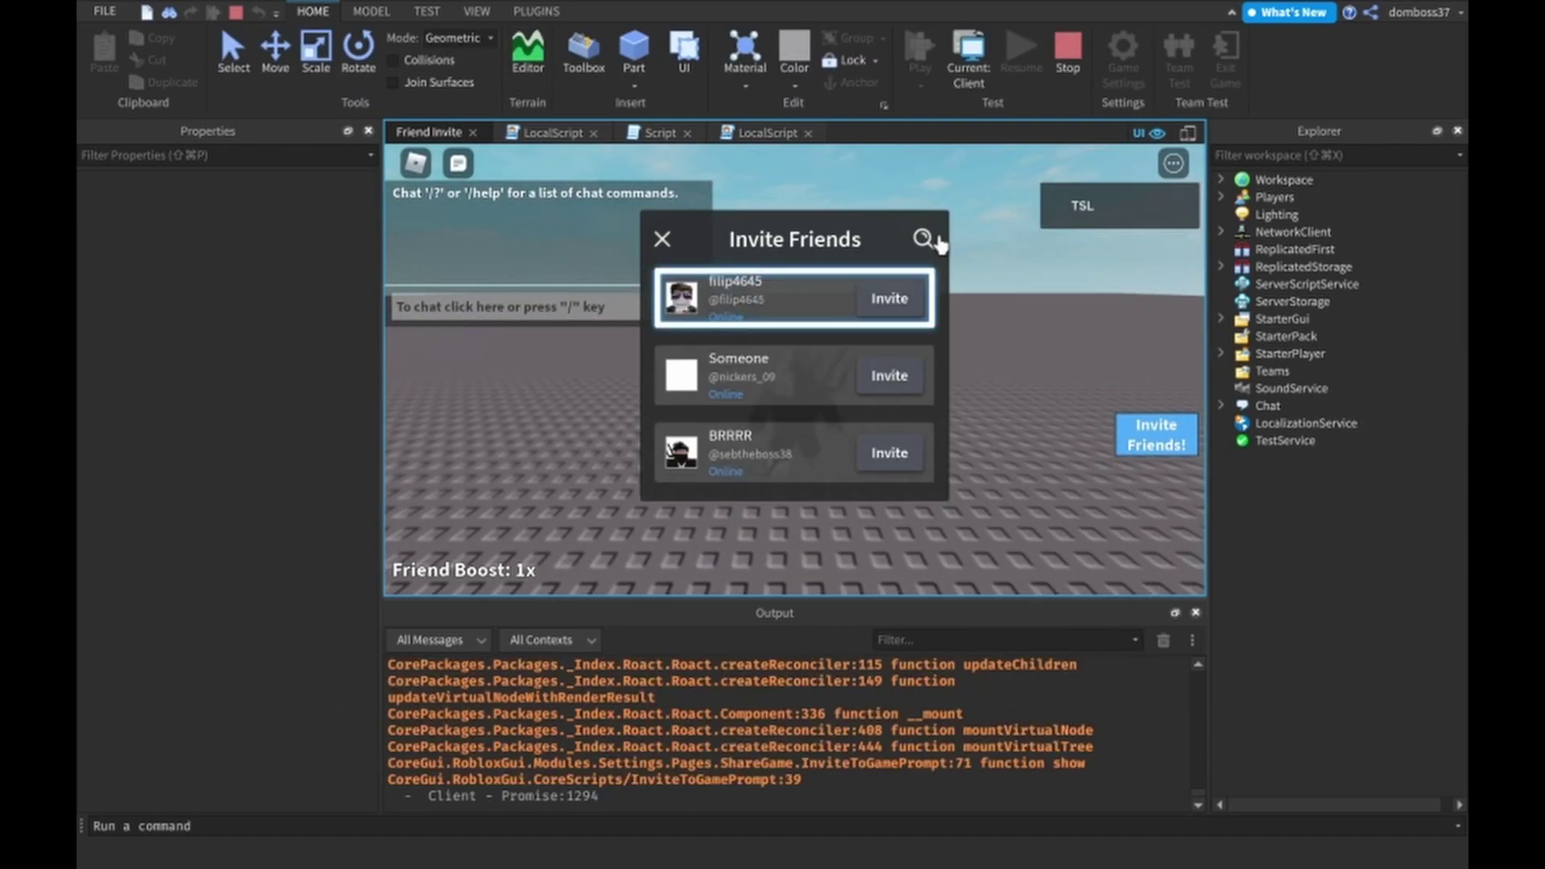
pyautogui.click(662, 242)
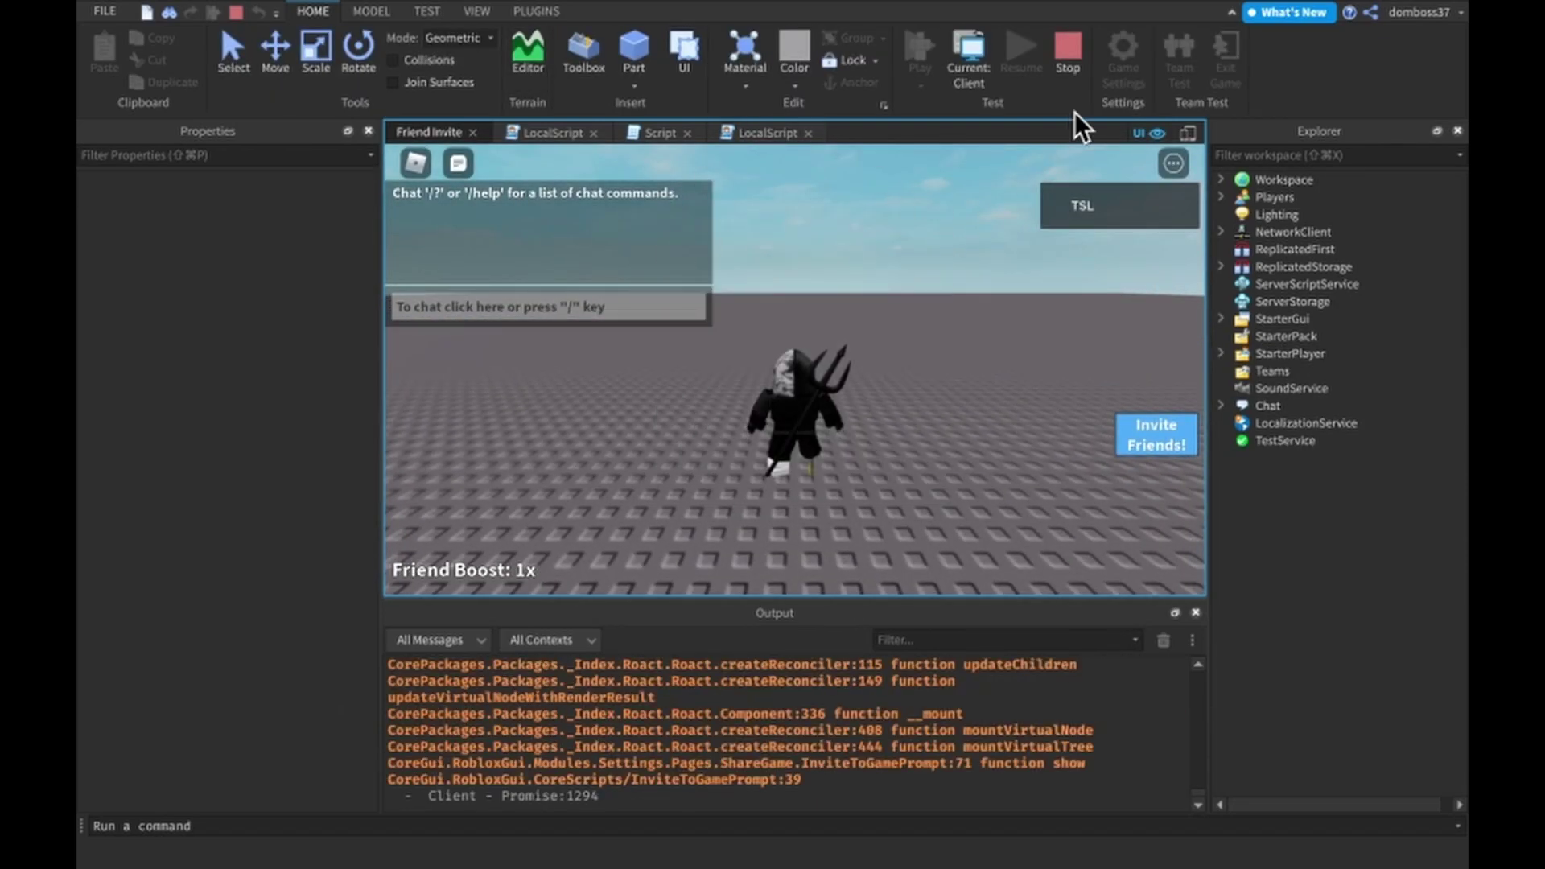
# - Stop the test, then select the InviteFriends Frame and reveal its Dismiss and TextLabel children
pyautogui.click(1066, 74)
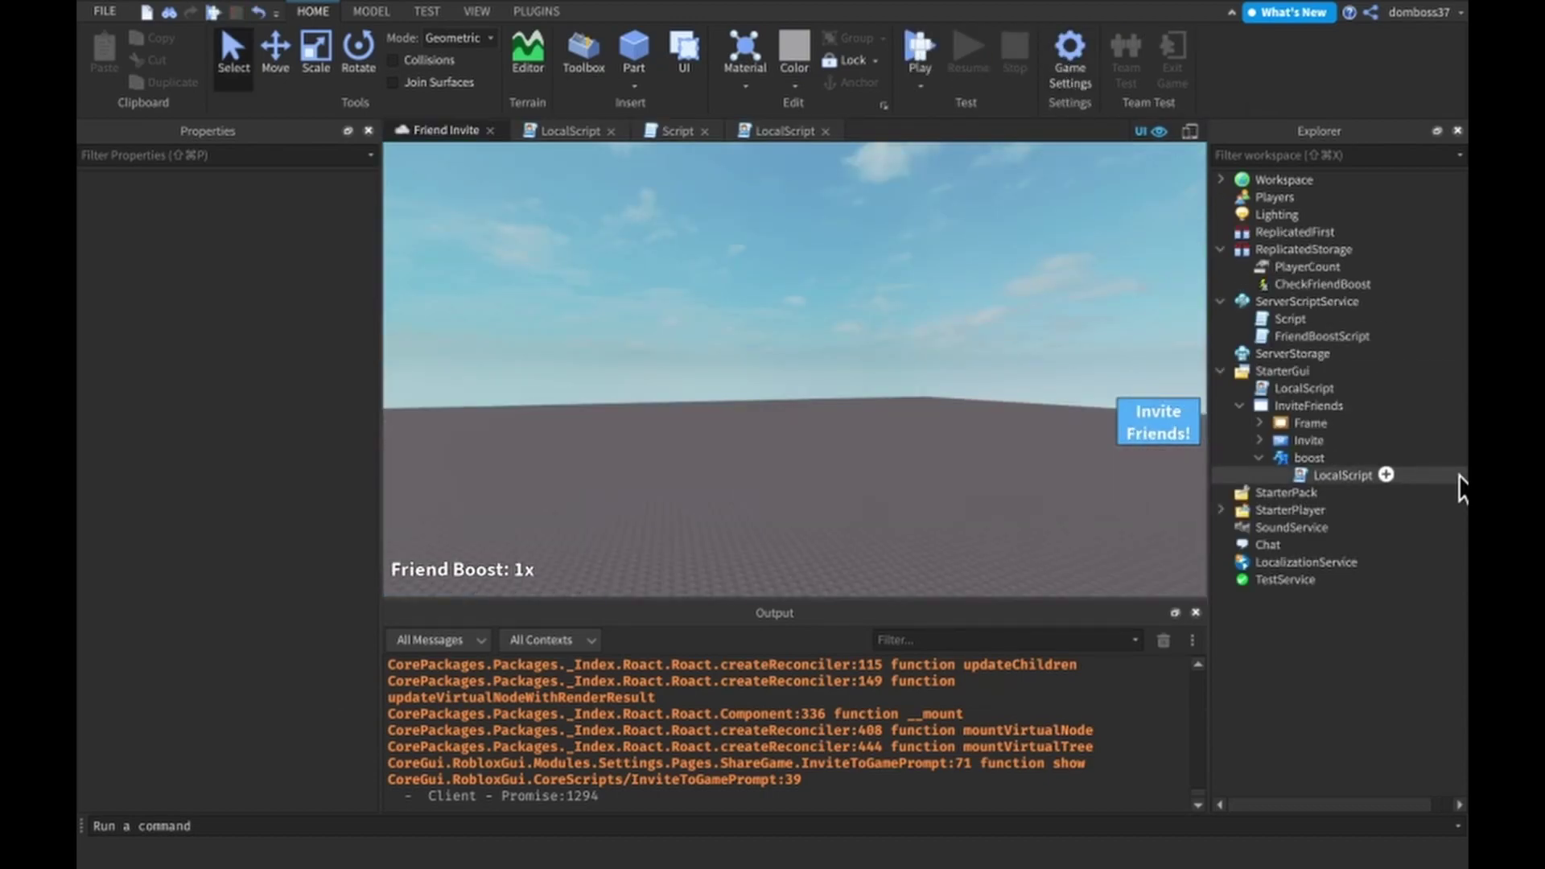
pyautogui.click(1260, 457)
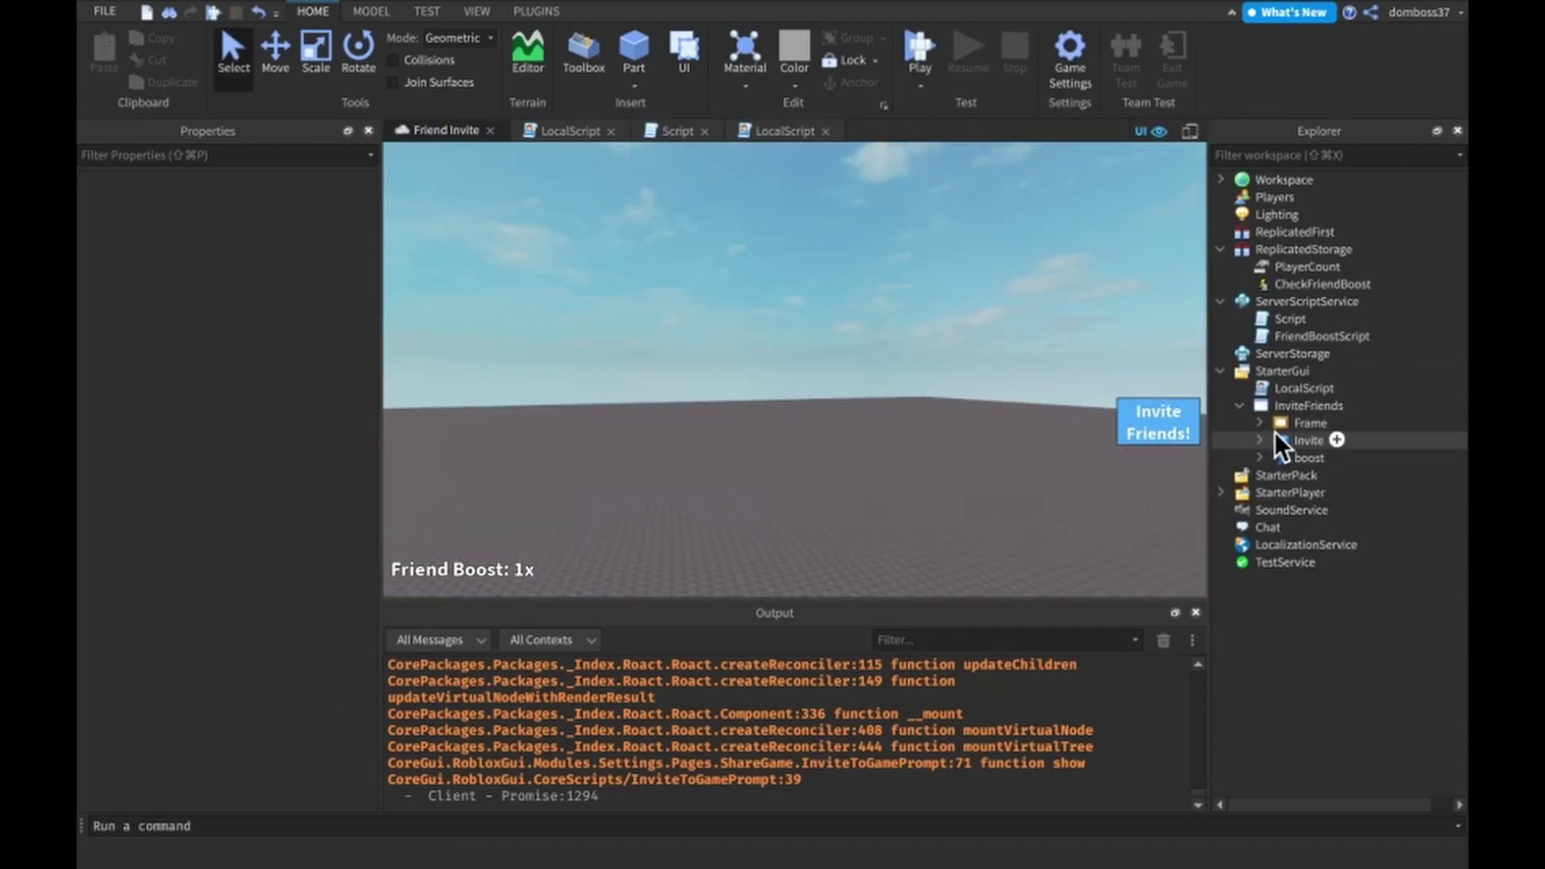
pyautogui.click(1305, 436)
pyautogui.moveTo(1310, 422)
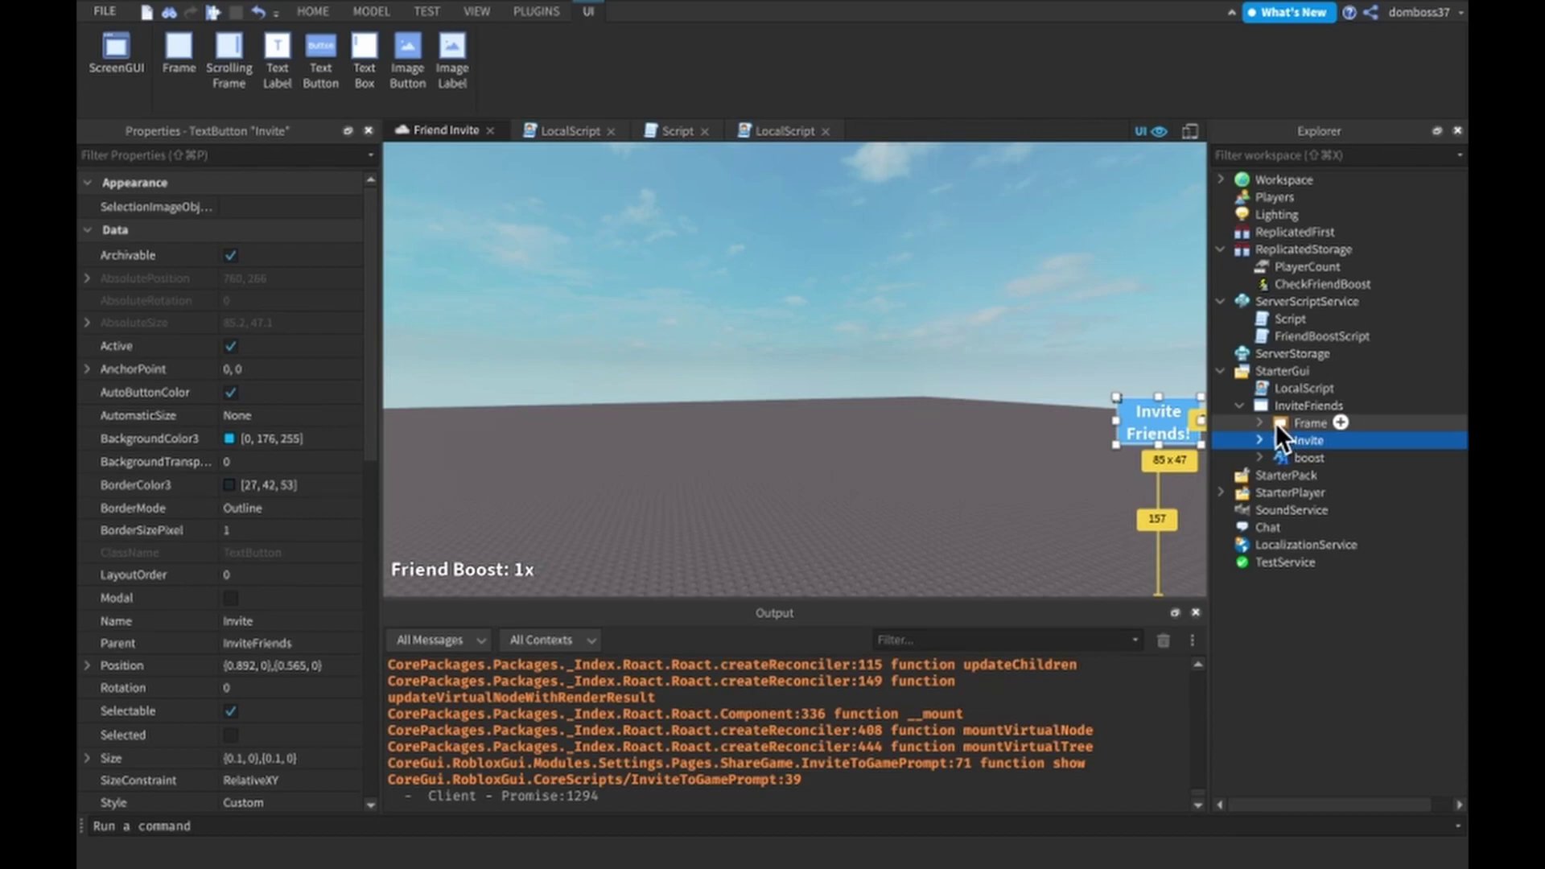
pyautogui.click(1282, 422)
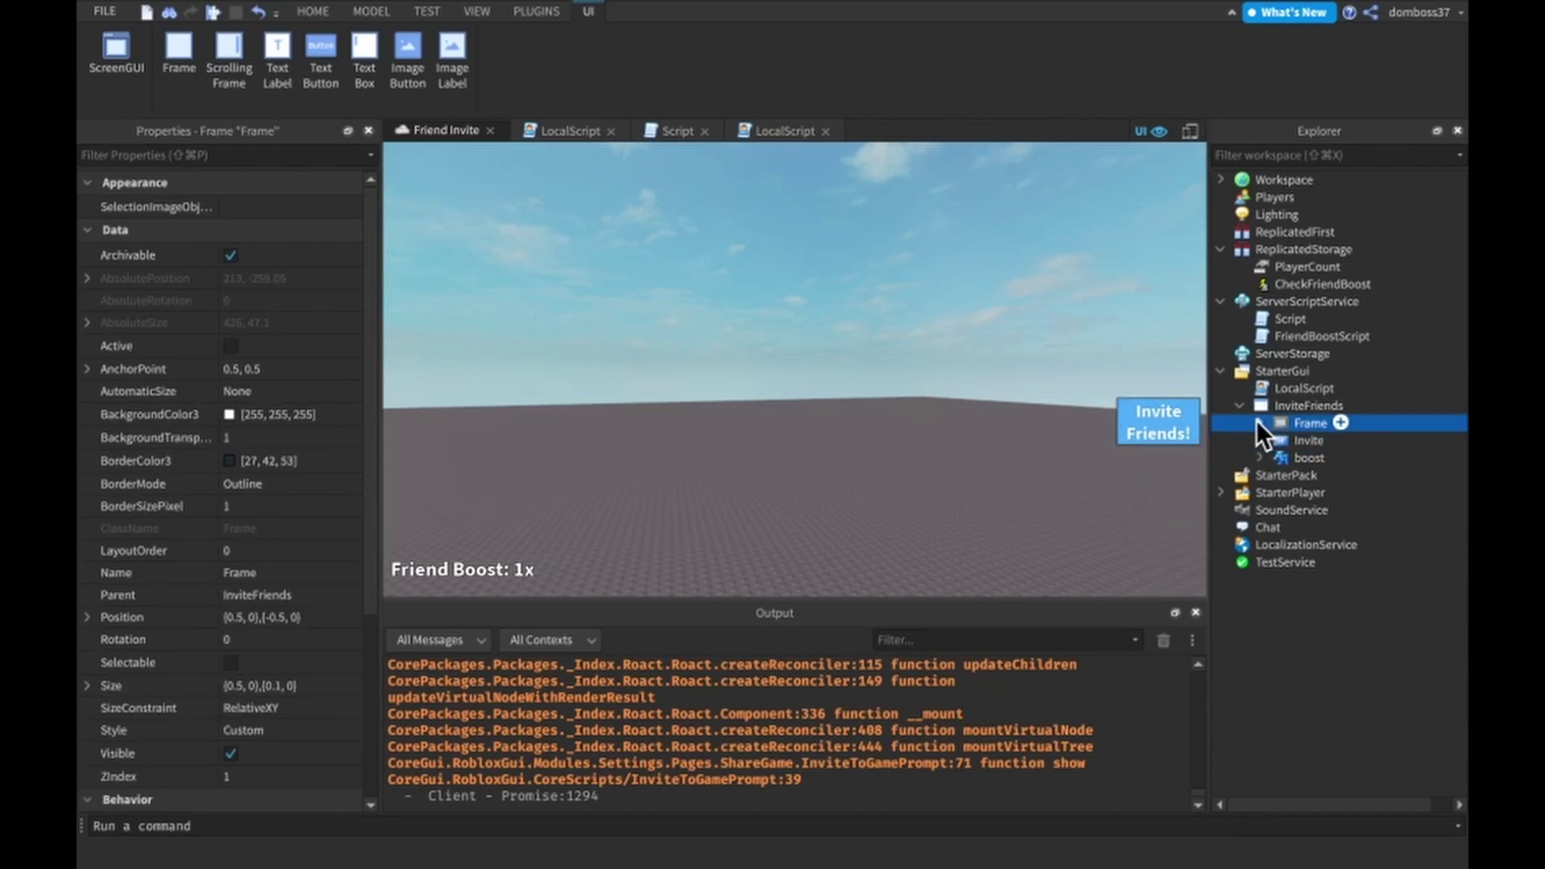
pyautogui.click(1260, 423)
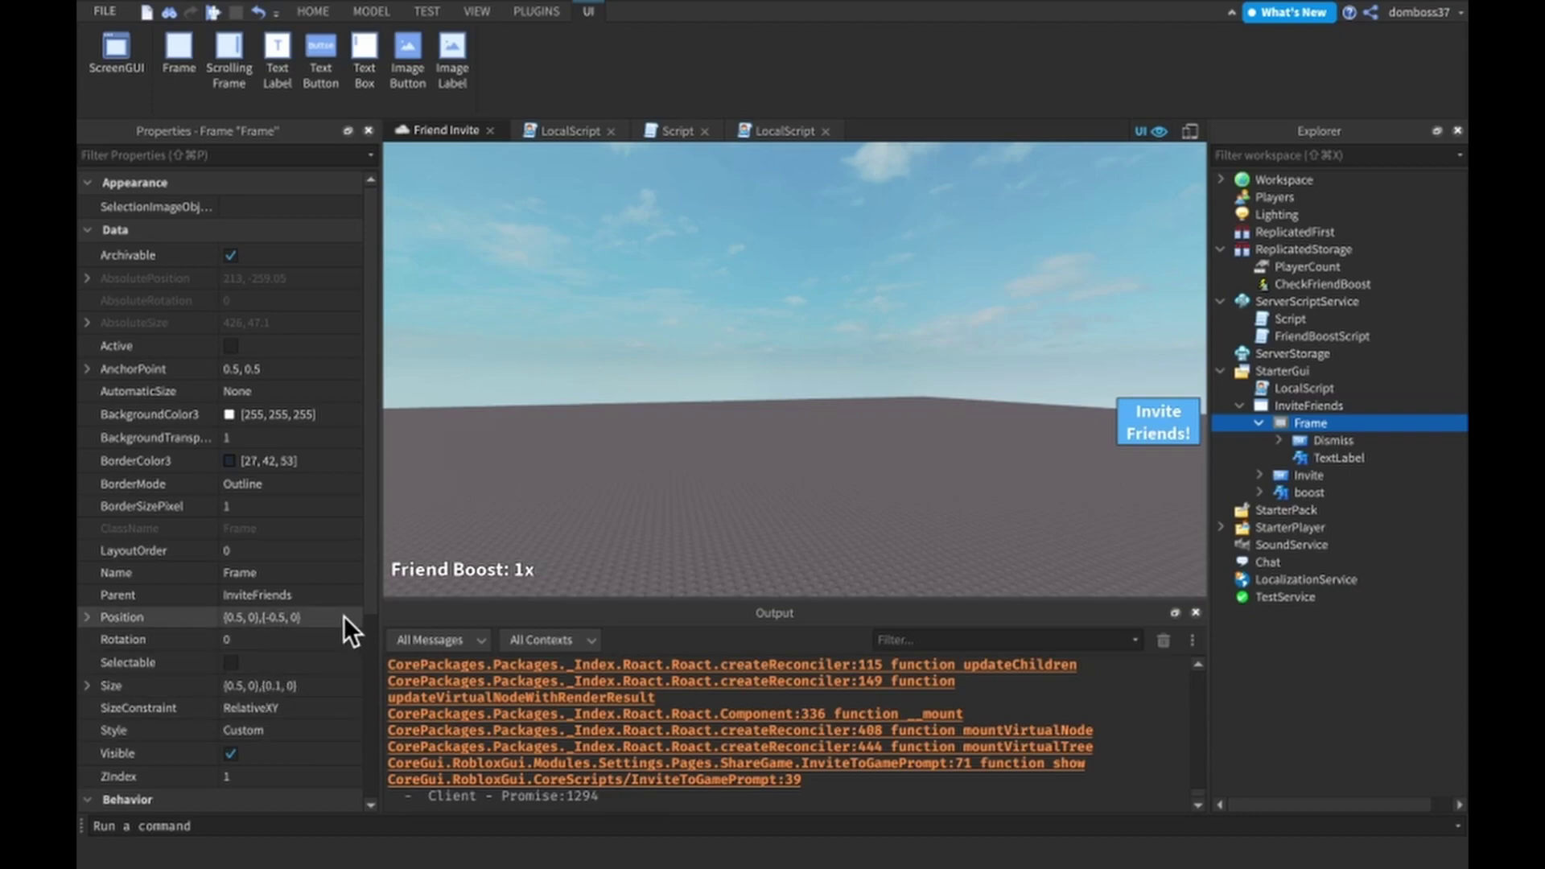
# - Preview the notice Frame at {0.5,0},{0.5,0}, then restore its position to {0.5,0},{-0.5,0}
pyautogui.click(278, 616)
pyautogui.press('BackSpace')
pyautogui.press('Return')
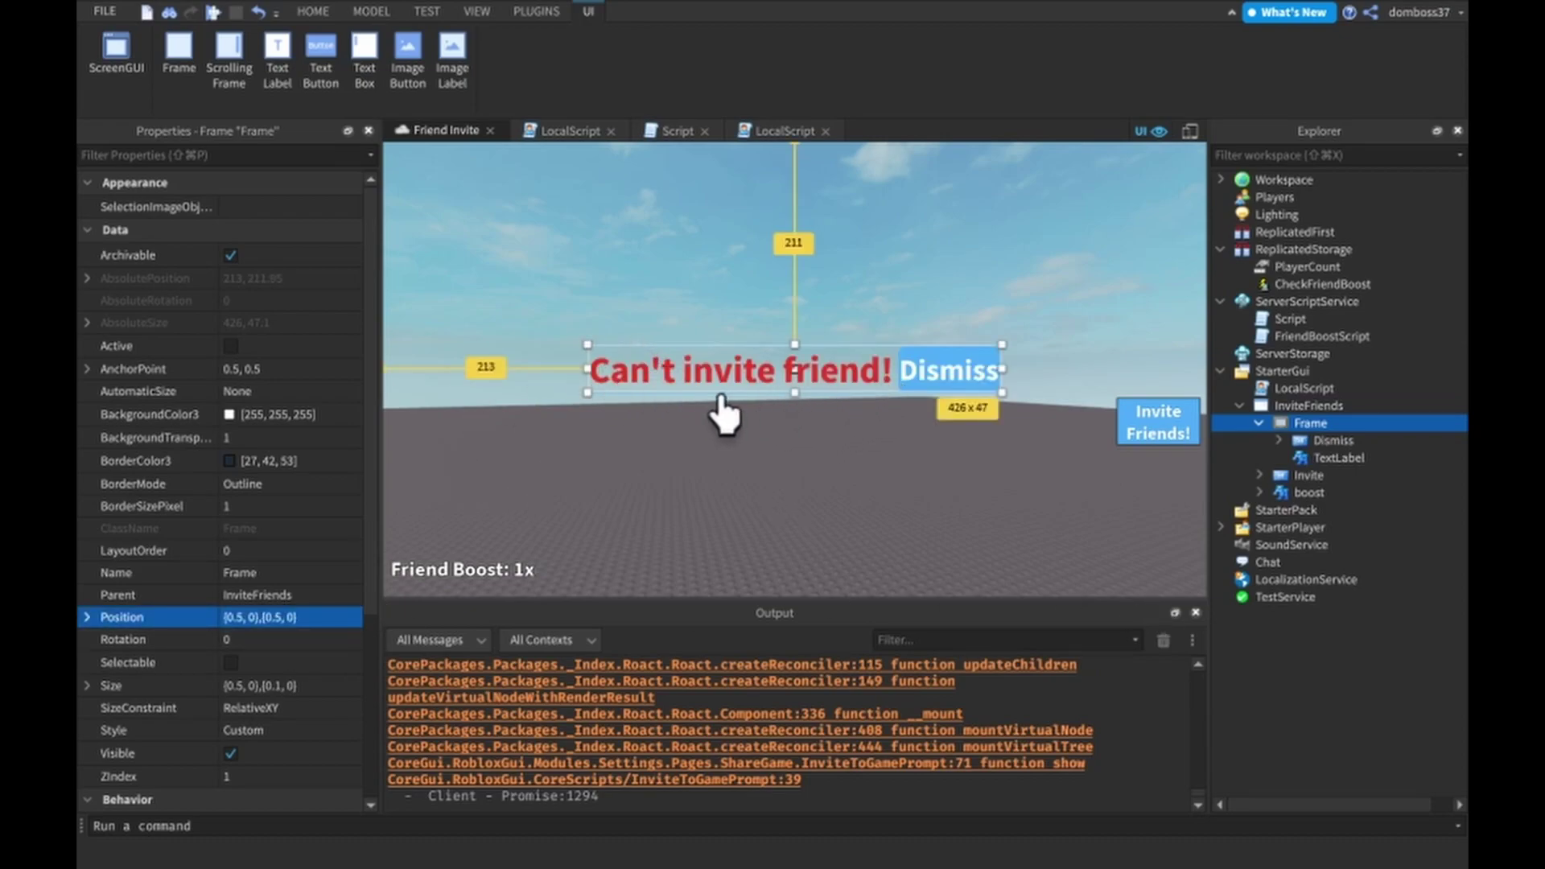
pyautogui.click(278, 619)
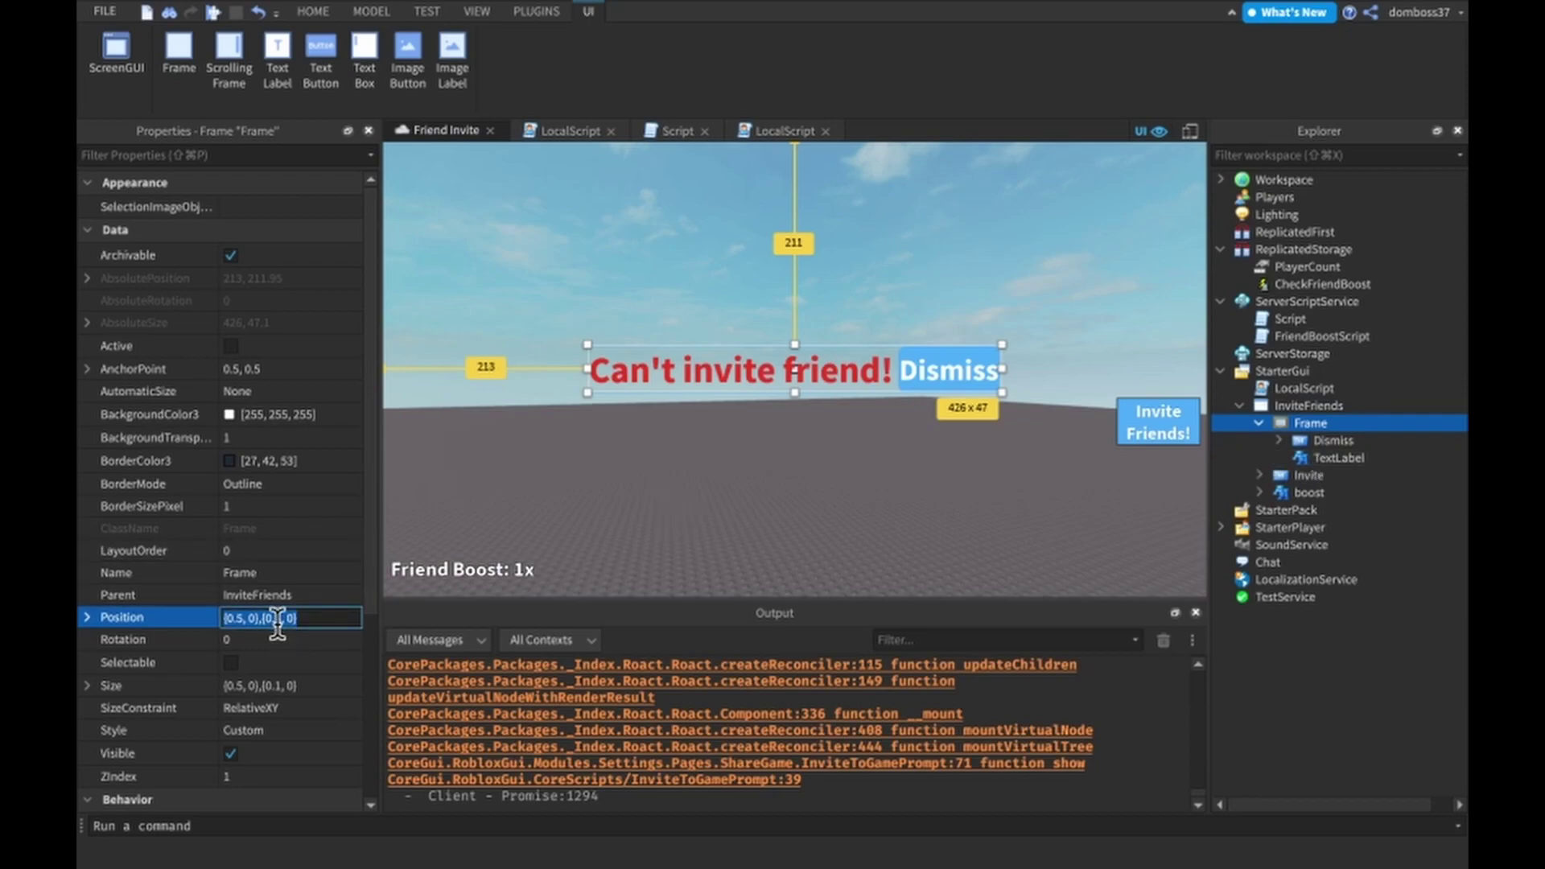
pyautogui.click(268, 622)
pyautogui.write('-')
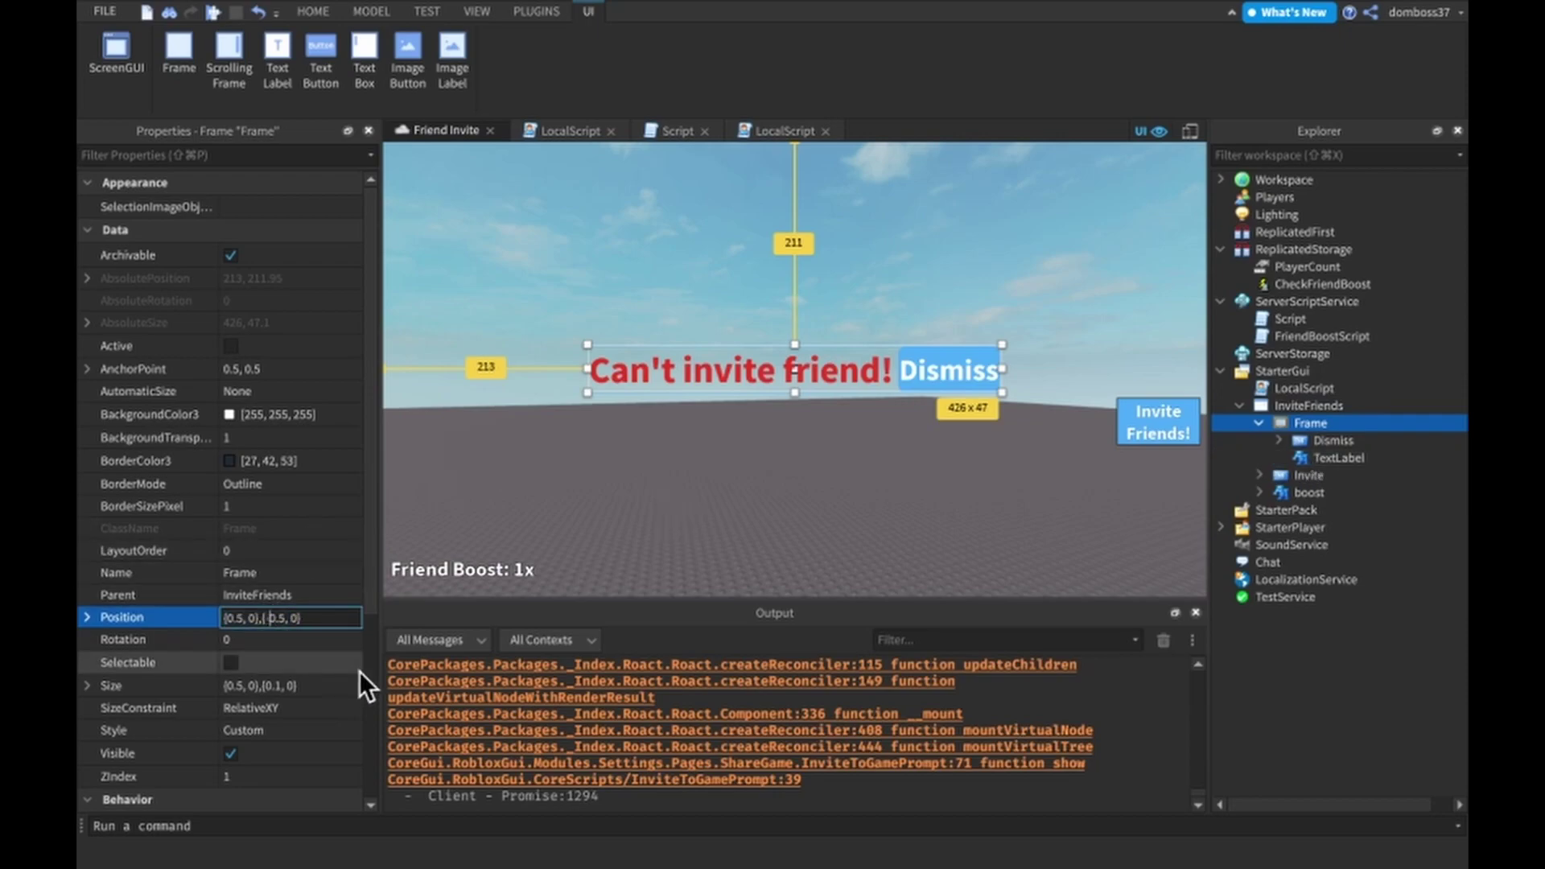
pyautogui.press('Return')
pyautogui.click(1279, 439)
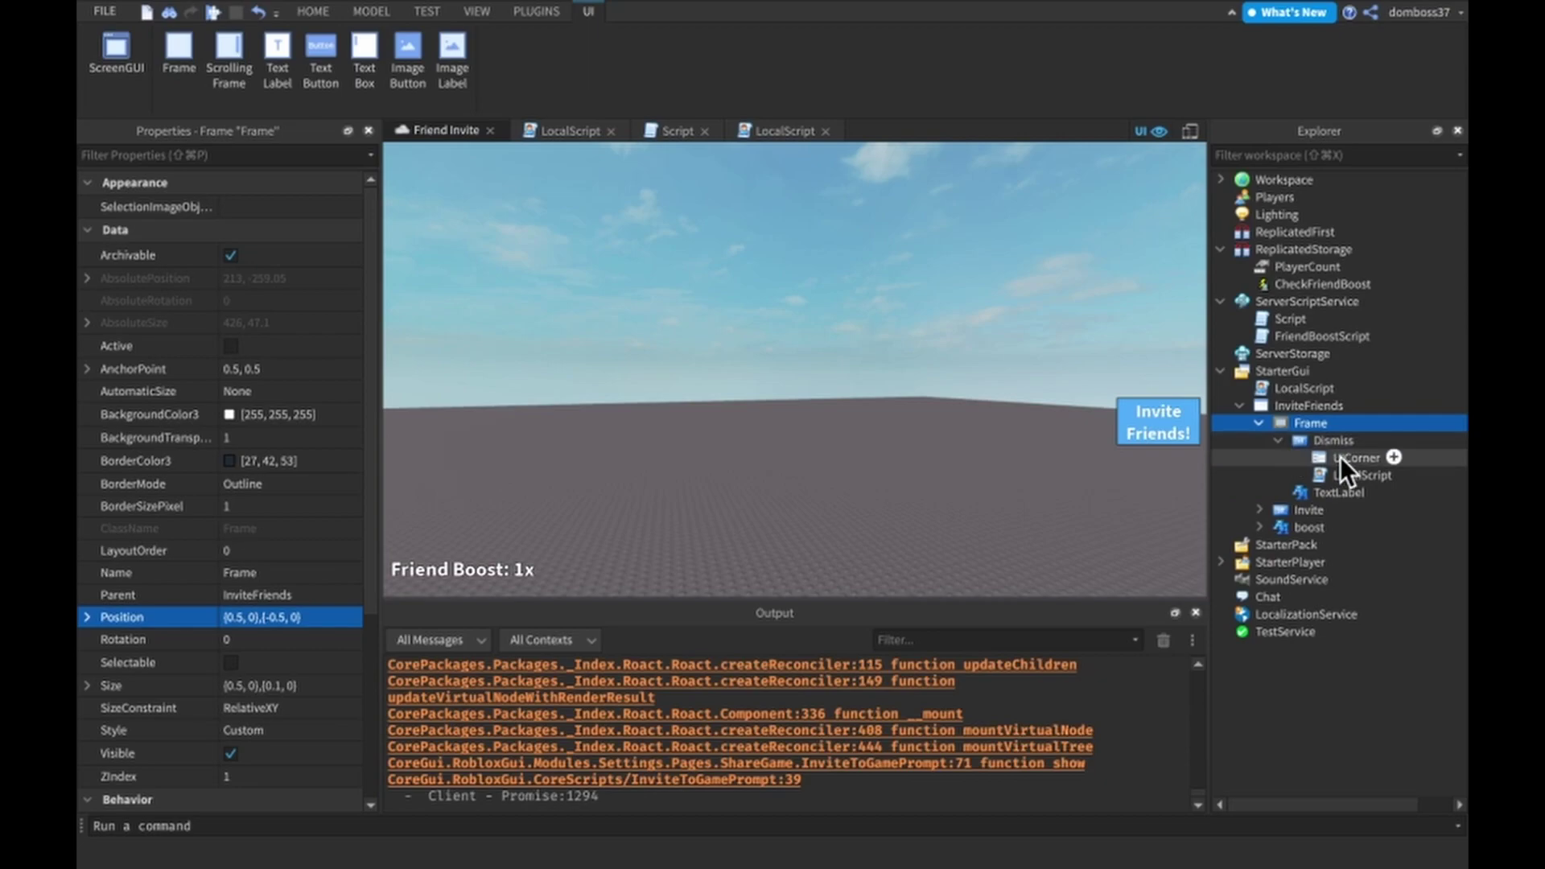
pyautogui.doubleClick(1327, 471)
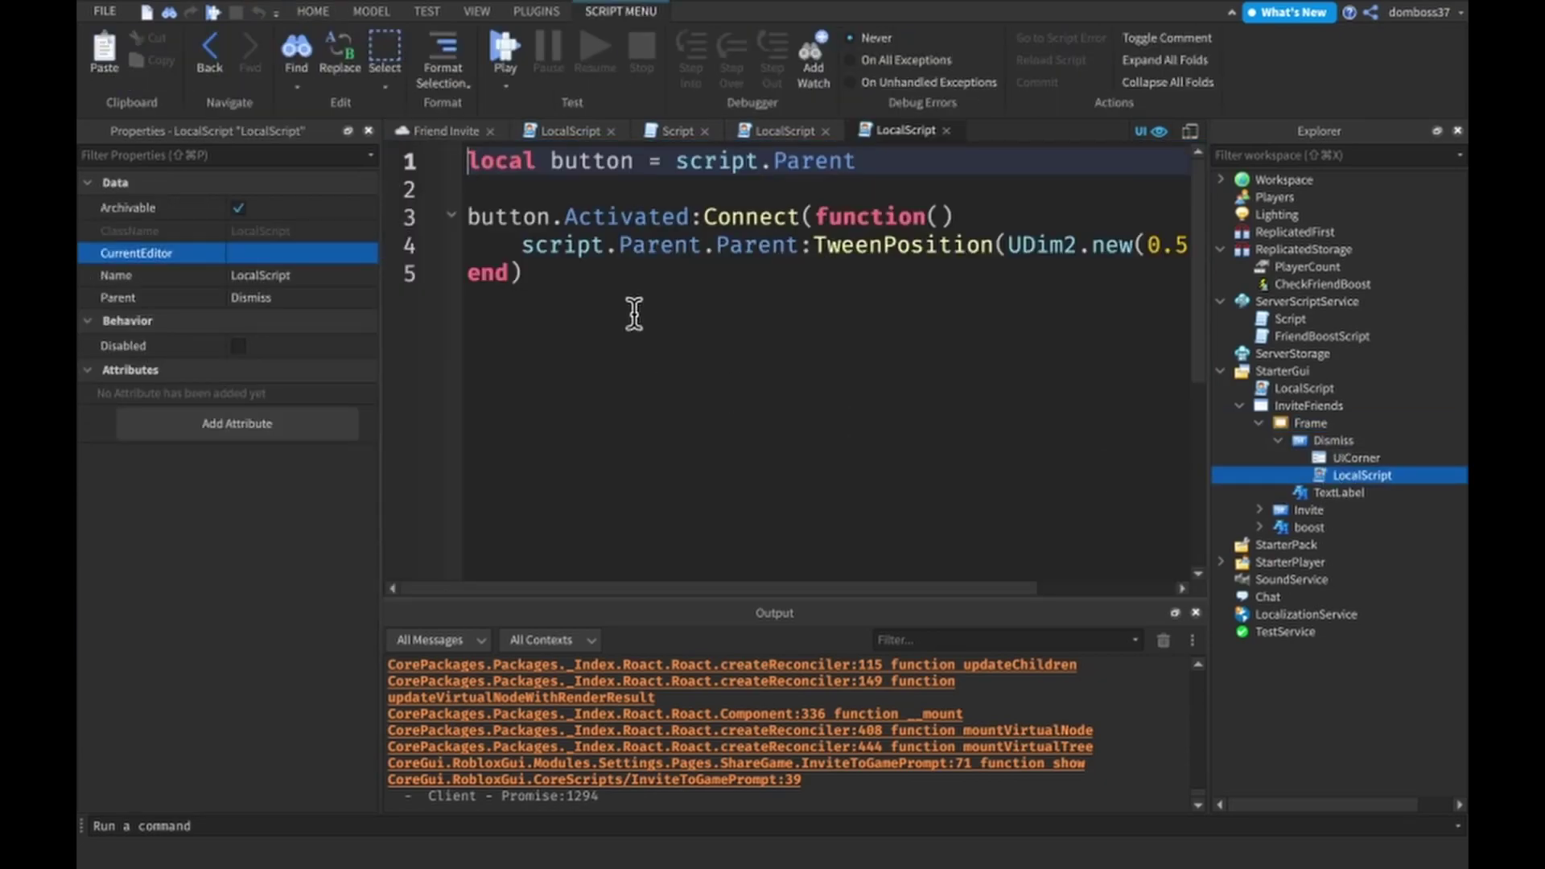
pyautogui.click(453, 216)
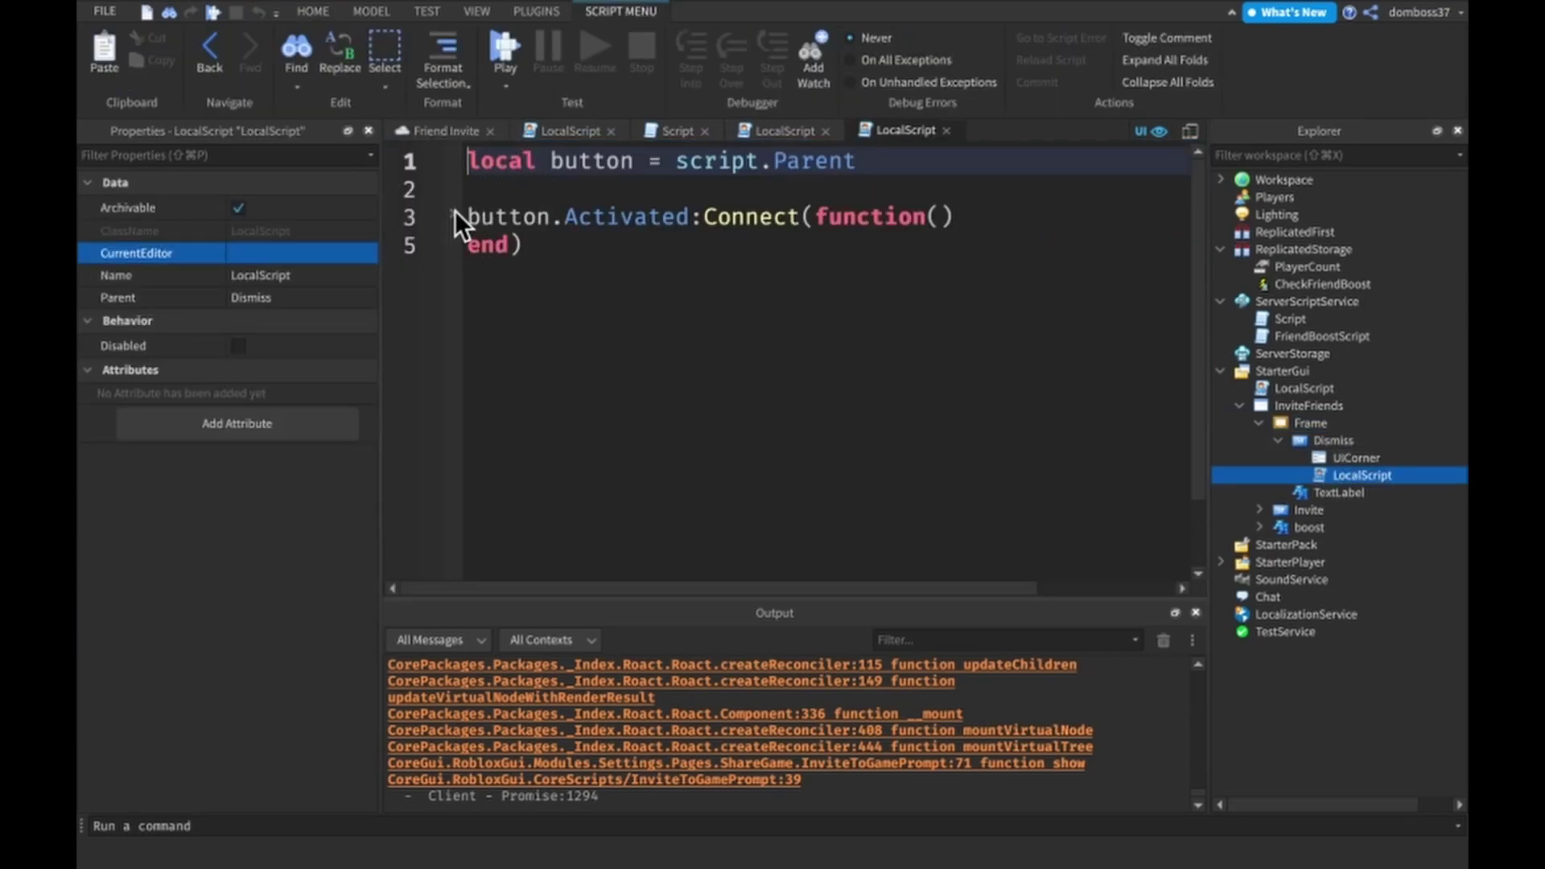
pyautogui.click(456, 216)
pyautogui.hotkey('ctrl', 'a')
pyautogui.click(741, 235)
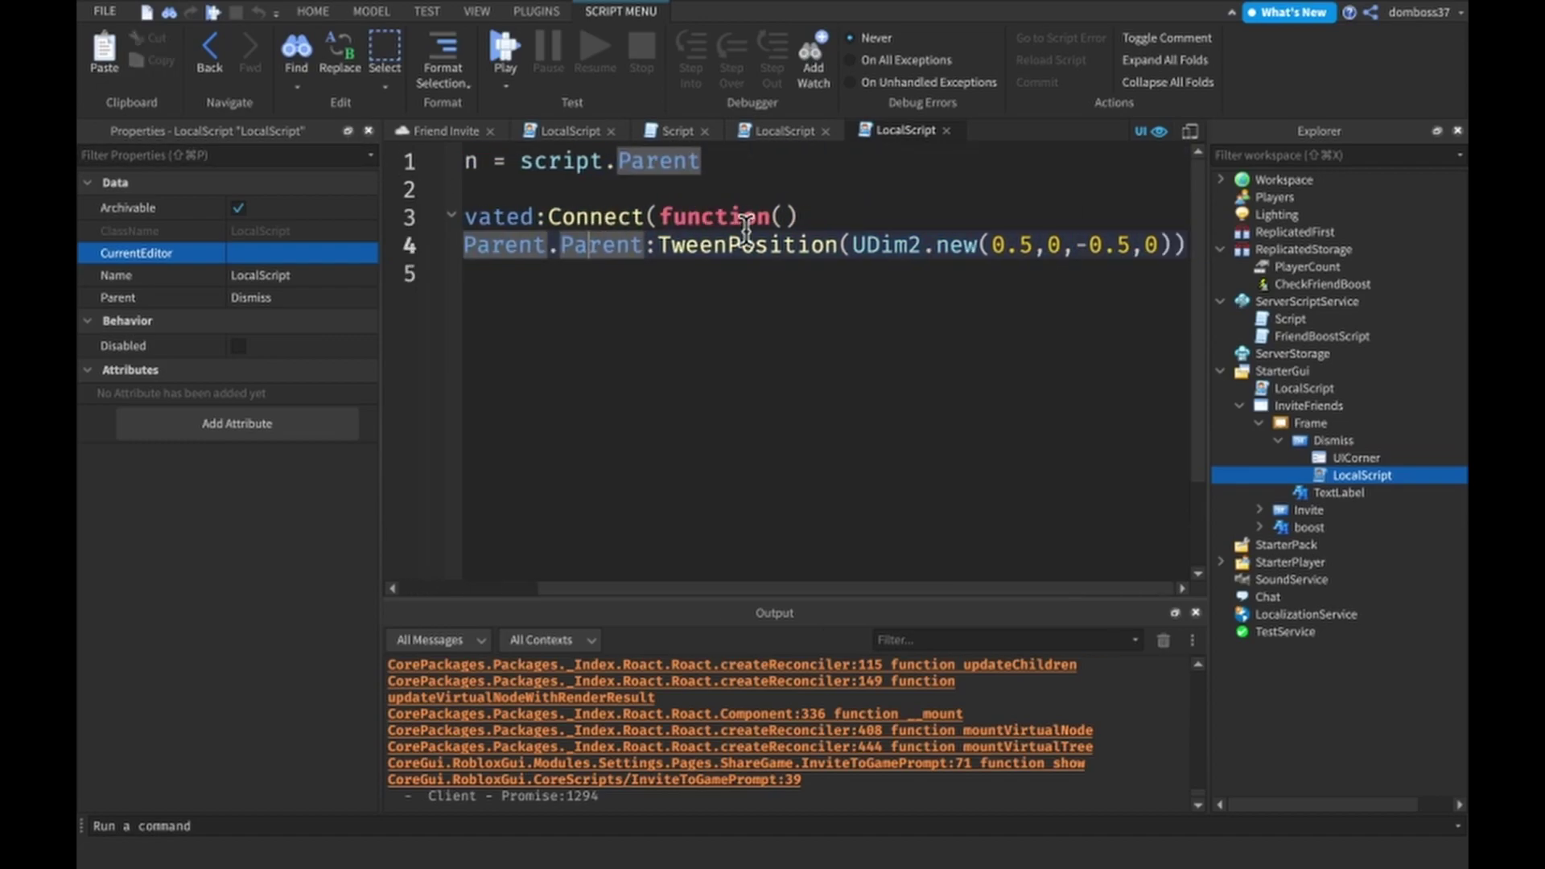
pyautogui.hscroll(-3, 954, 227)
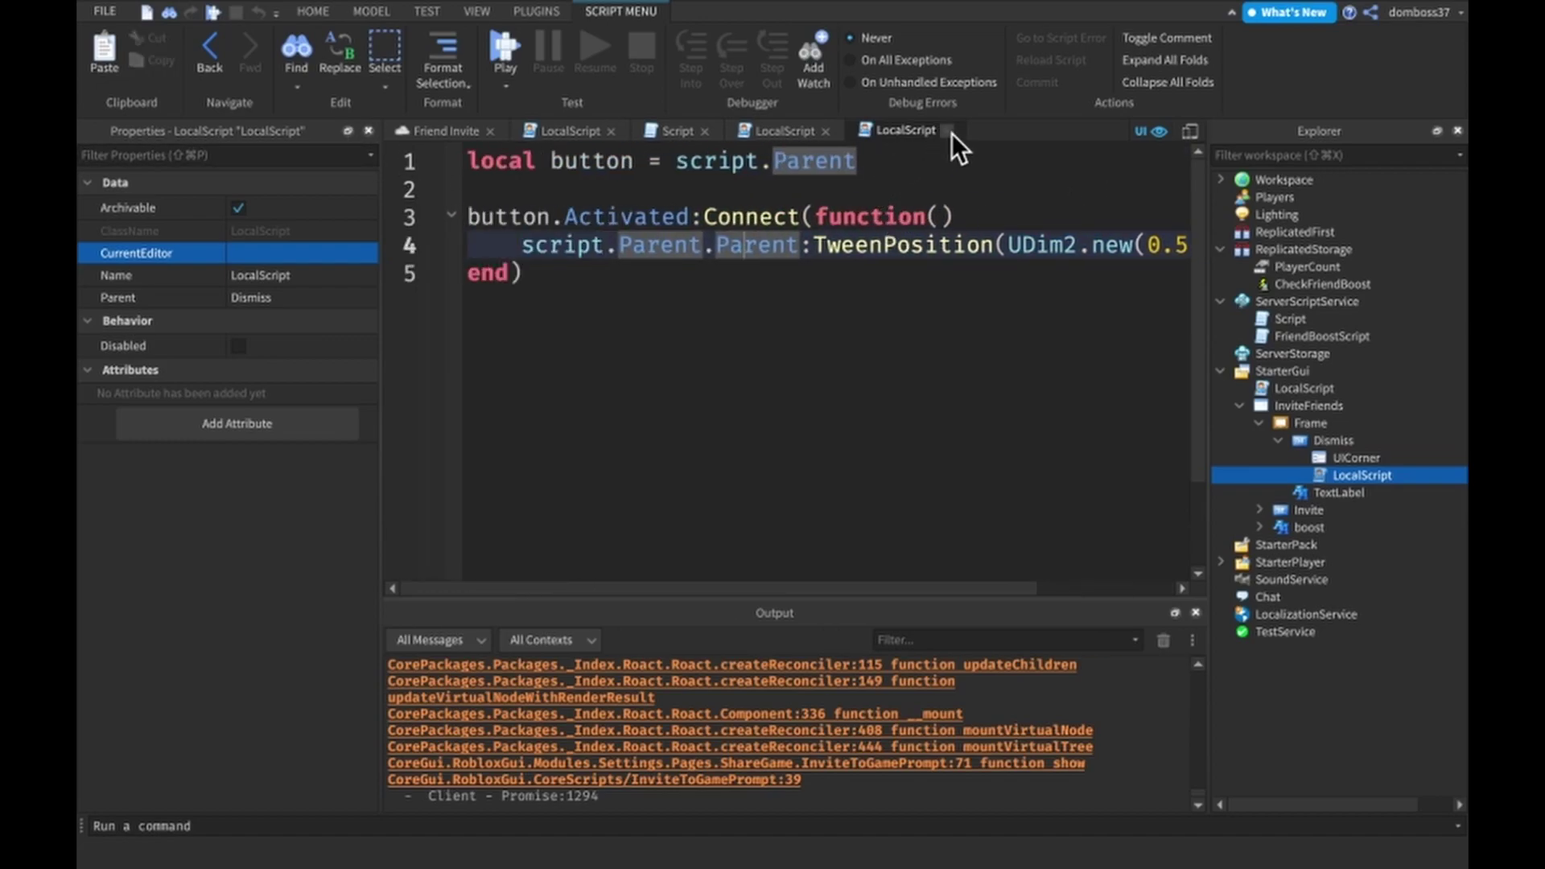
pyautogui.click(947, 130)
pyautogui.click(1280, 439)
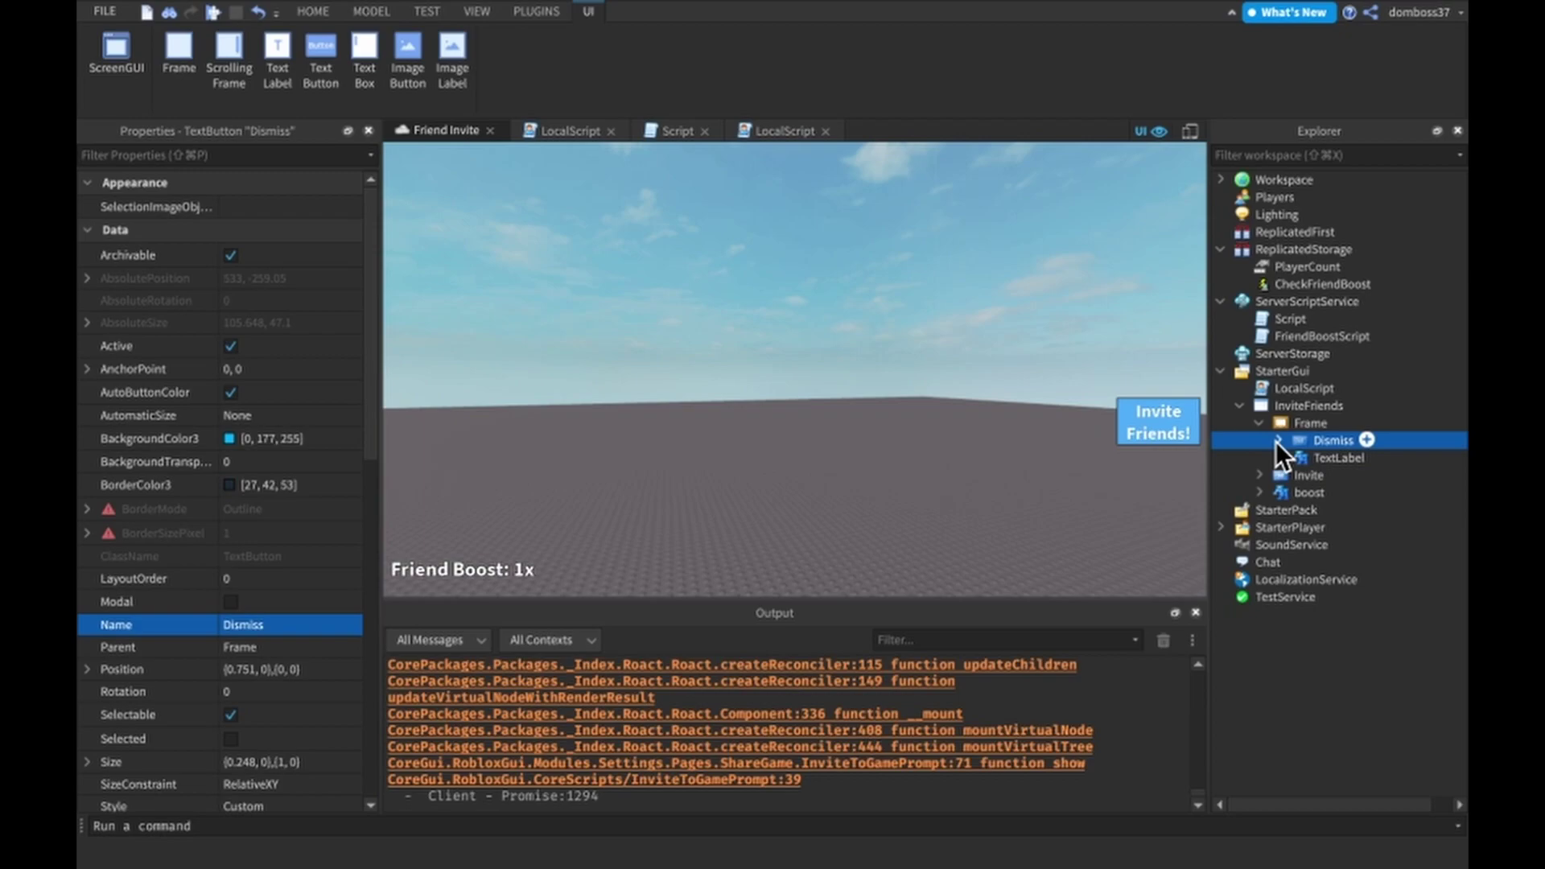
# - Review the Invite script's service lines, button variable and Activated connection
pyautogui.click(1260, 424)
pyautogui.doubleClick(1310, 457)
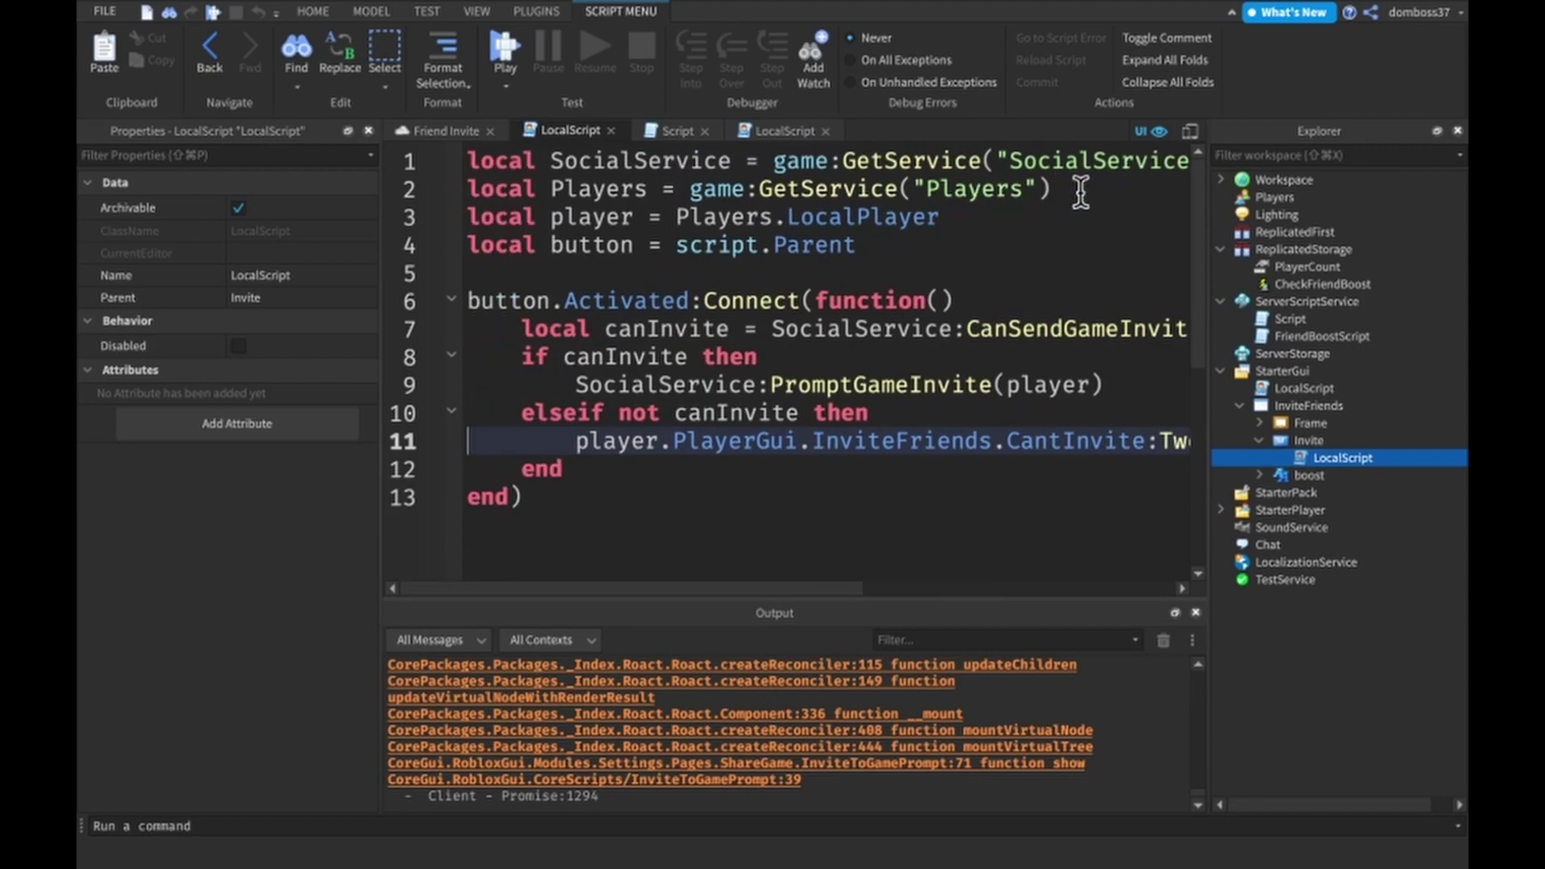
pyautogui.moveTo(1079, 190); pyautogui.dragTo(331, 145)
pyautogui.click(933, 213)
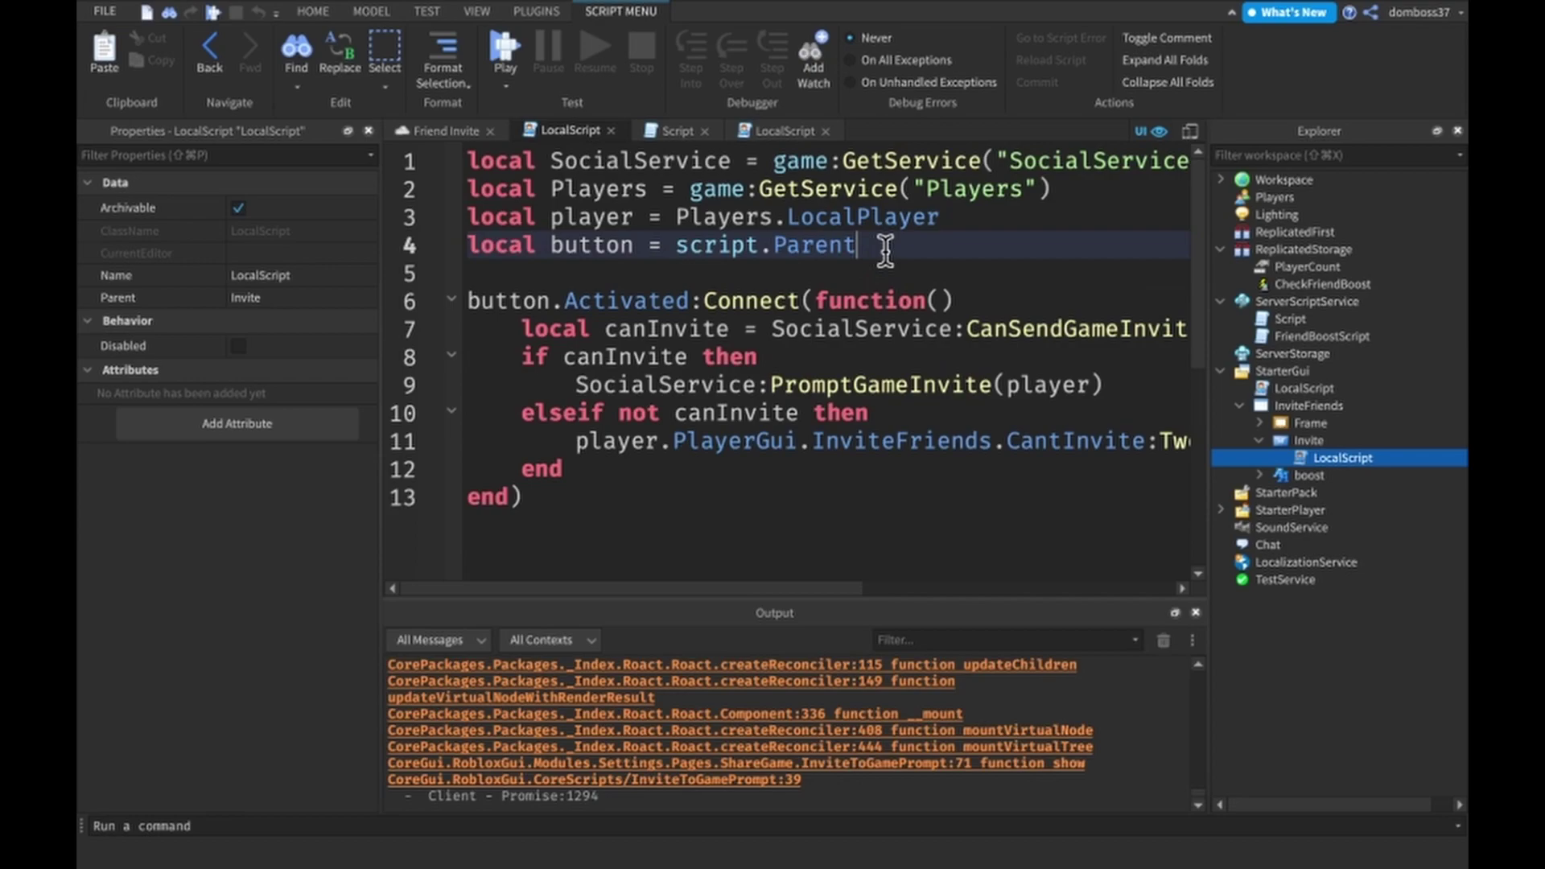
pyautogui.moveTo(872, 246); pyautogui.dragTo(466, 246)
pyautogui.click(571, 270)
pyautogui.doubleClick(518, 302)
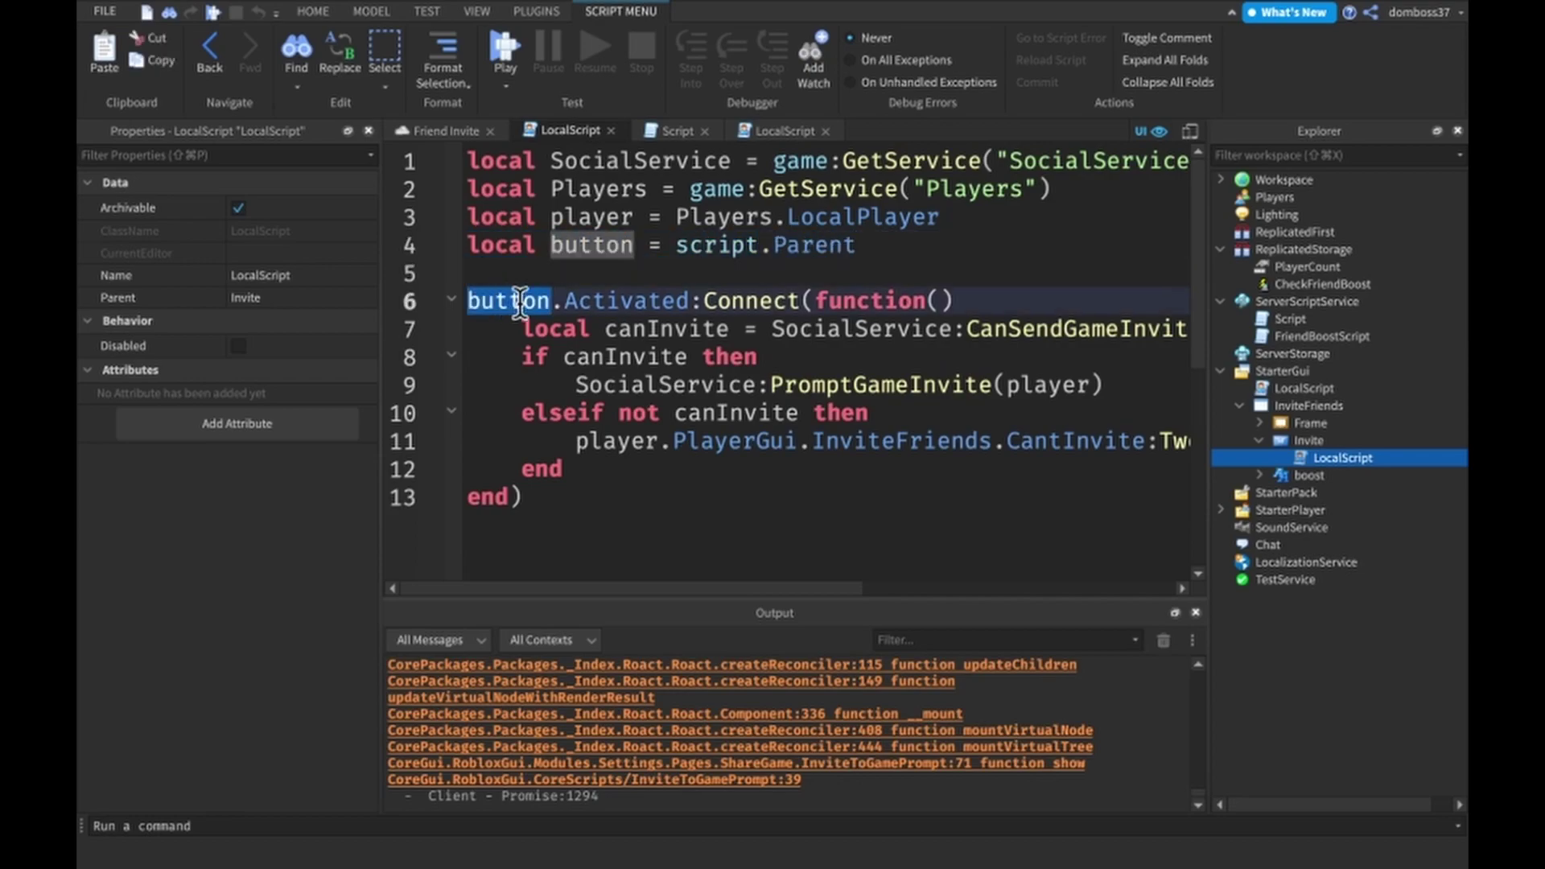
pyautogui.doubleClick(624, 301)
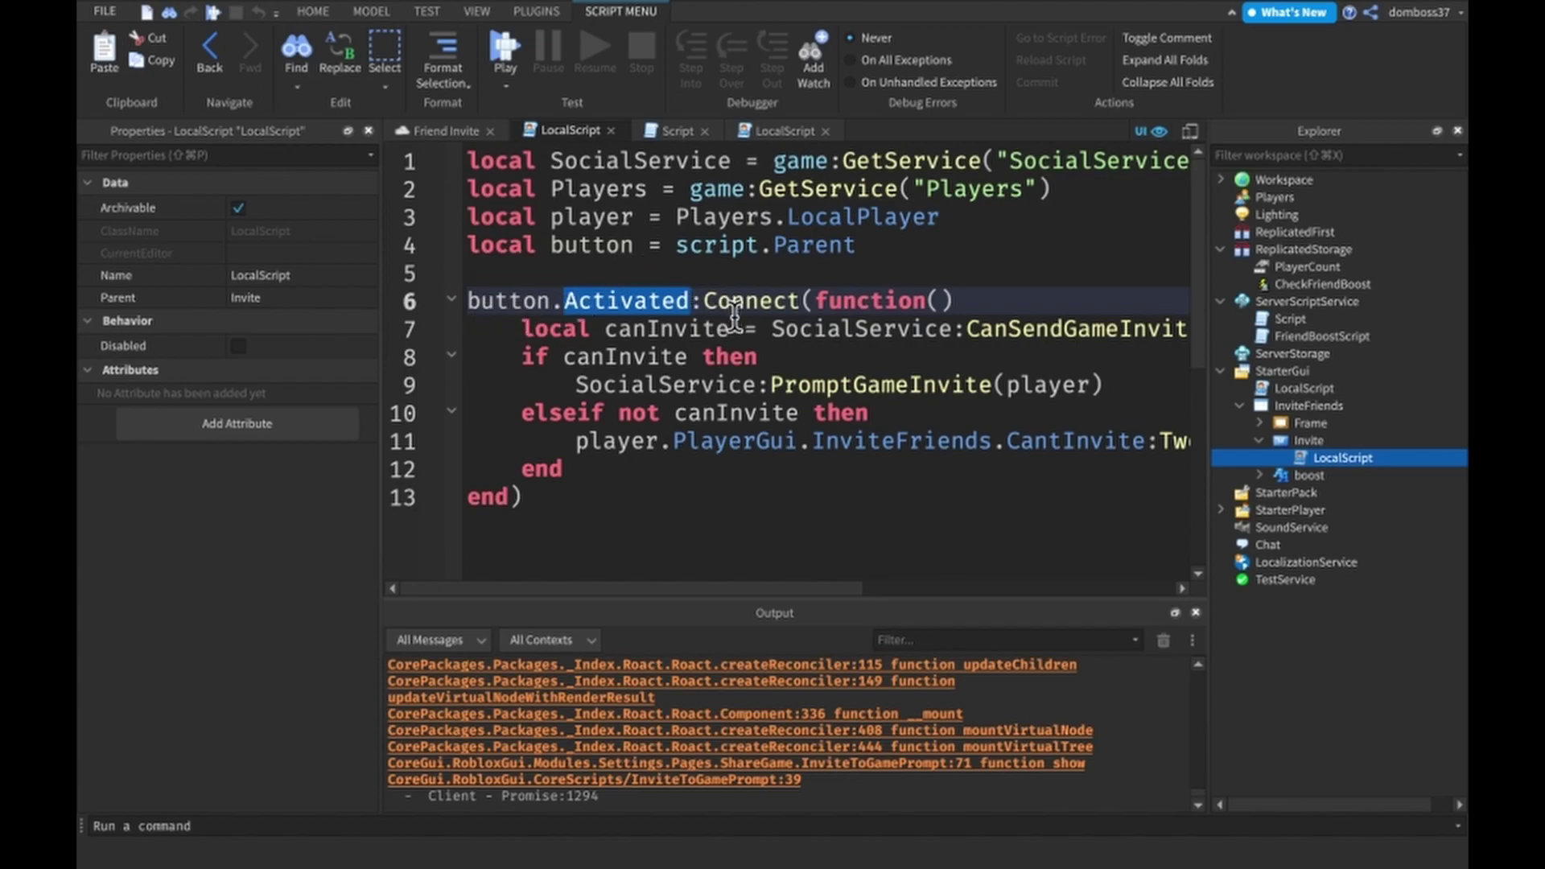
pyautogui.hscroll(1, 543, 329)
pyautogui.moveTo(497, 328)
pyautogui.mouseDown()
pyautogui.moveTo(1107, 293)
pyautogui.moveTo(902, 330)
pyautogui.mouseUp()
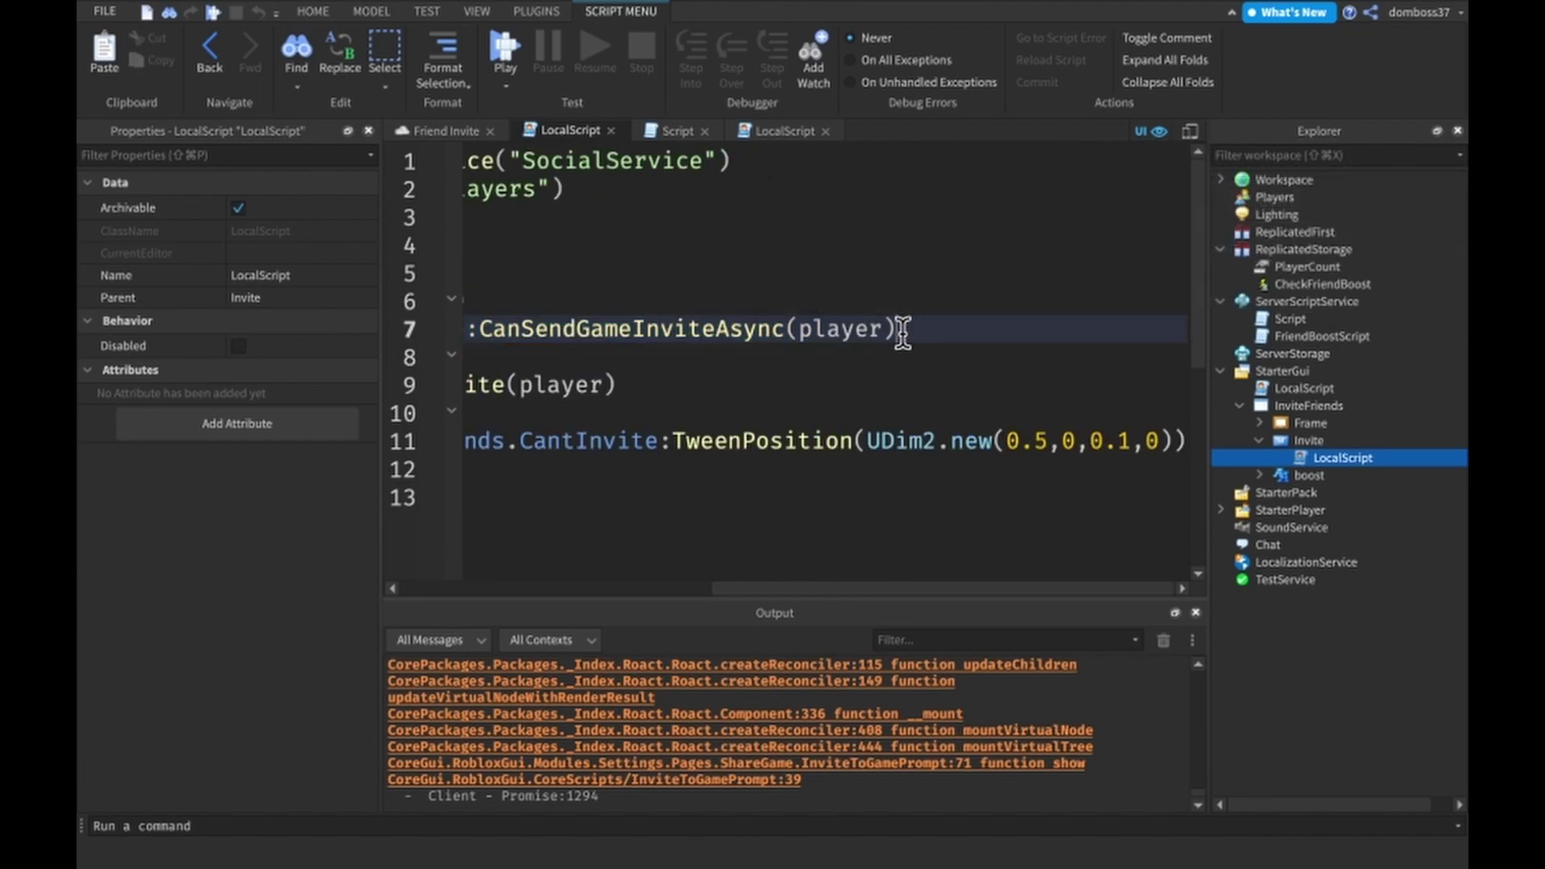
pyautogui.press('End')
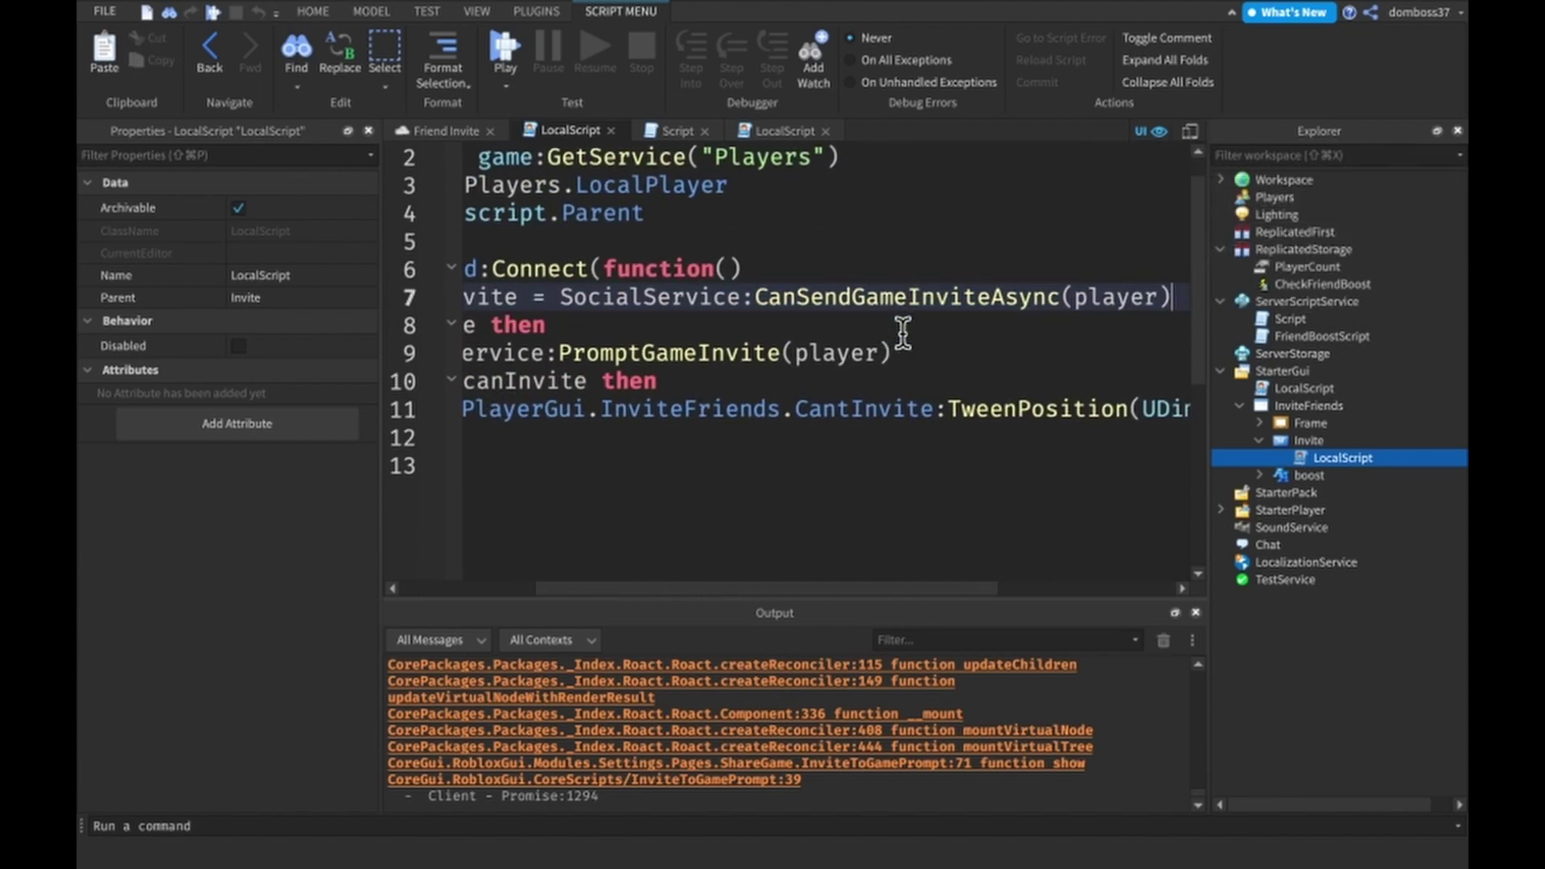
pyautogui.scroll(1, 901, 330)
pyautogui.hscroll(-2, 902, 330)
pyautogui.hscroll(-1, 901, 329)
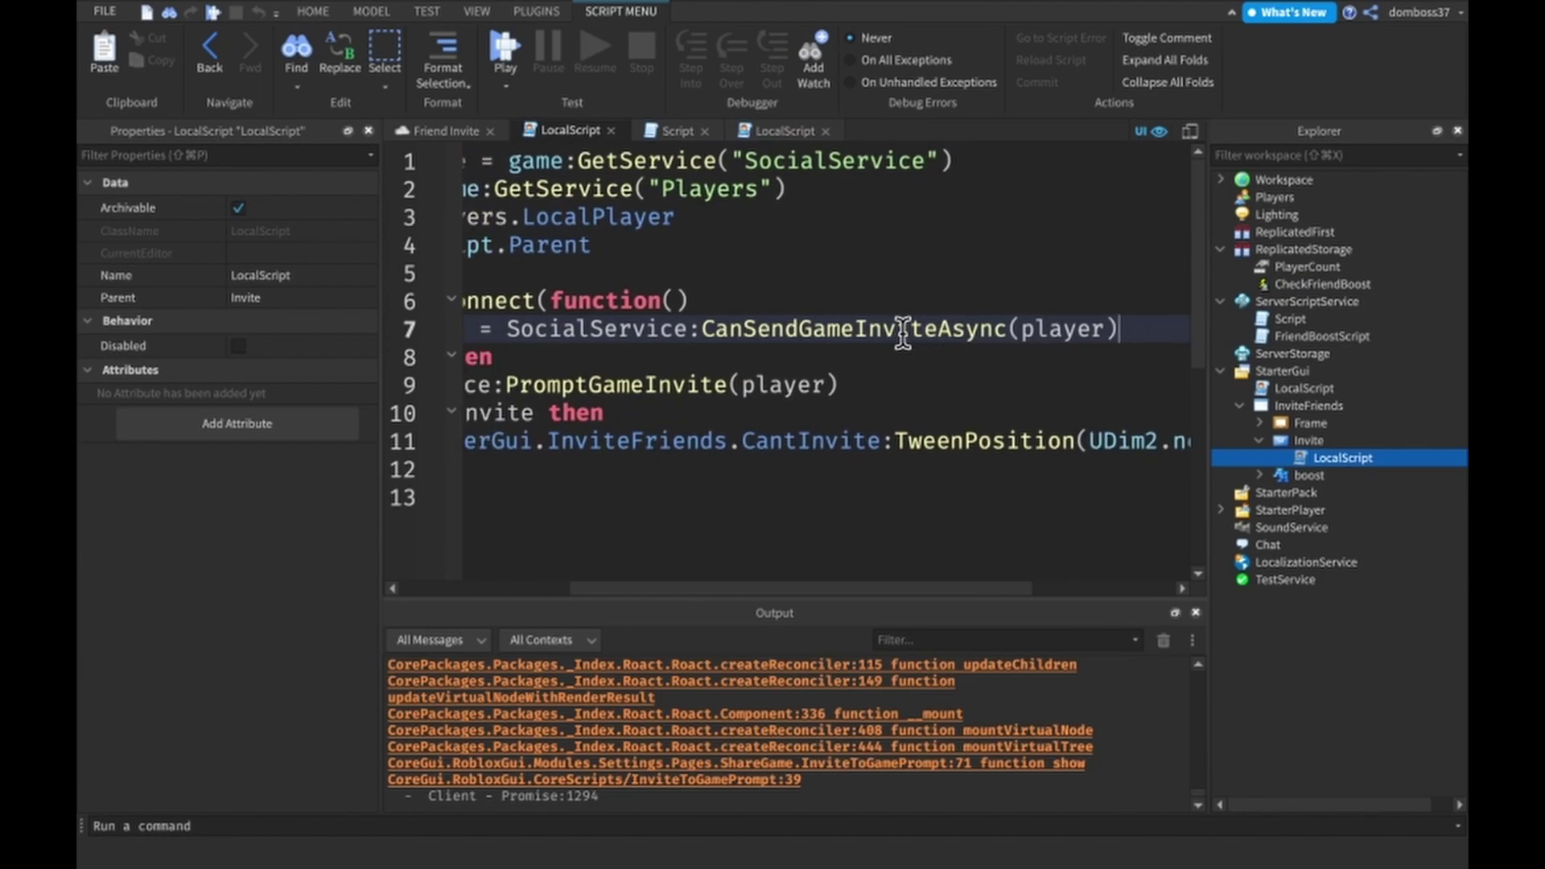
pyautogui.hscroll(-1, 902, 330)
pyautogui.hscroll(-1, 902, 329)
pyautogui.hscroll(-1, 903, 330)
pyautogui.hscroll(-1, 897, 338)
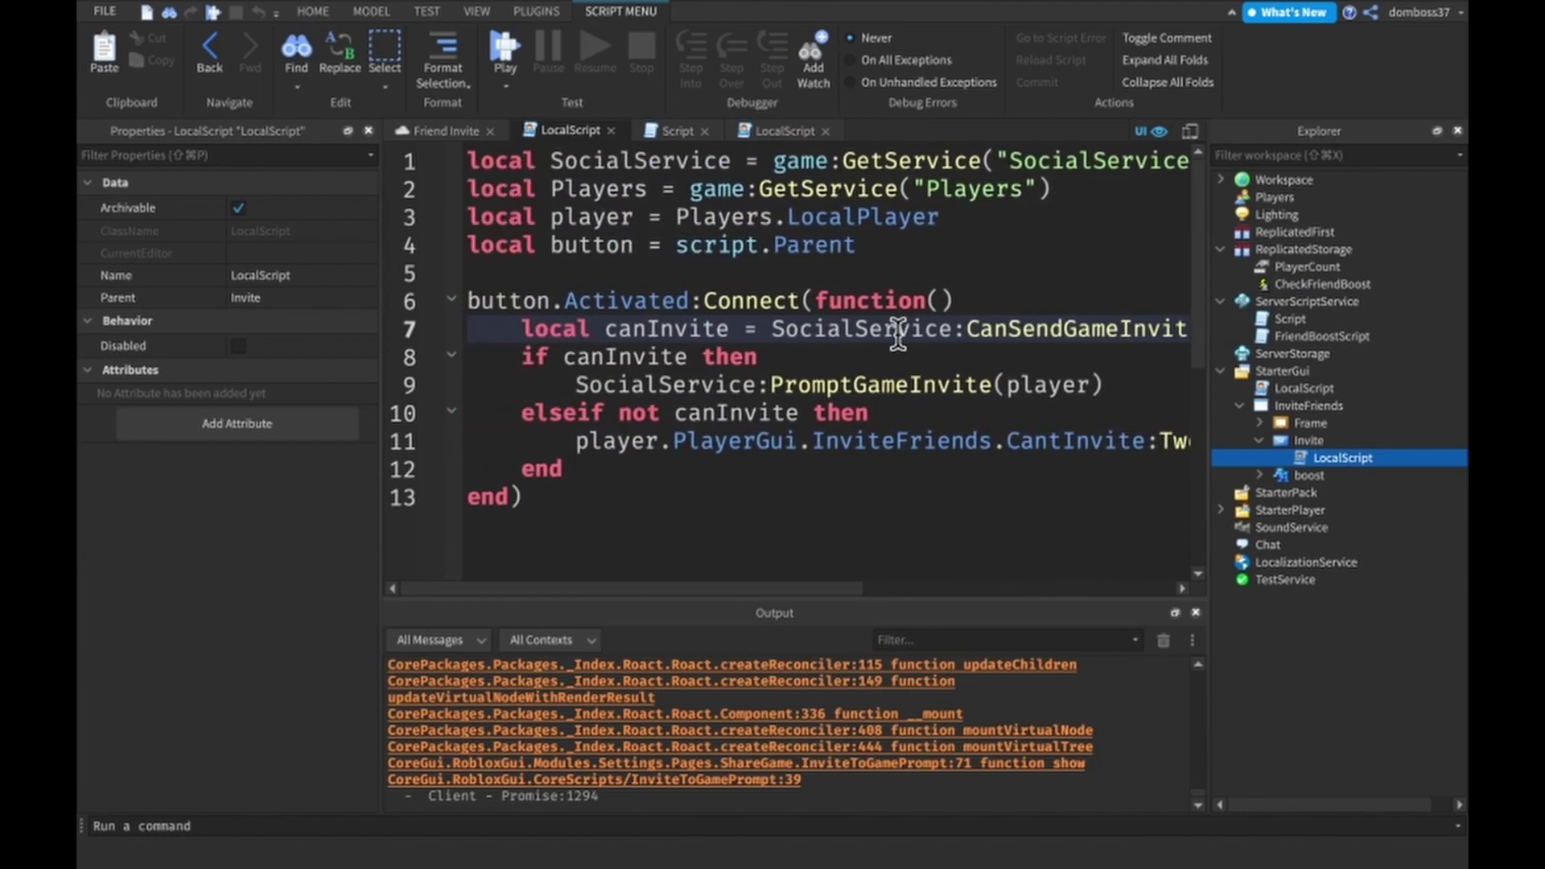
# - Review the canInvite check, the SocialService PromptGameInvite call and the not-canInvite branch
pyautogui.moveTo(508, 356); pyautogui.dragTo(870, 351)
pyautogui.click(869, 351)
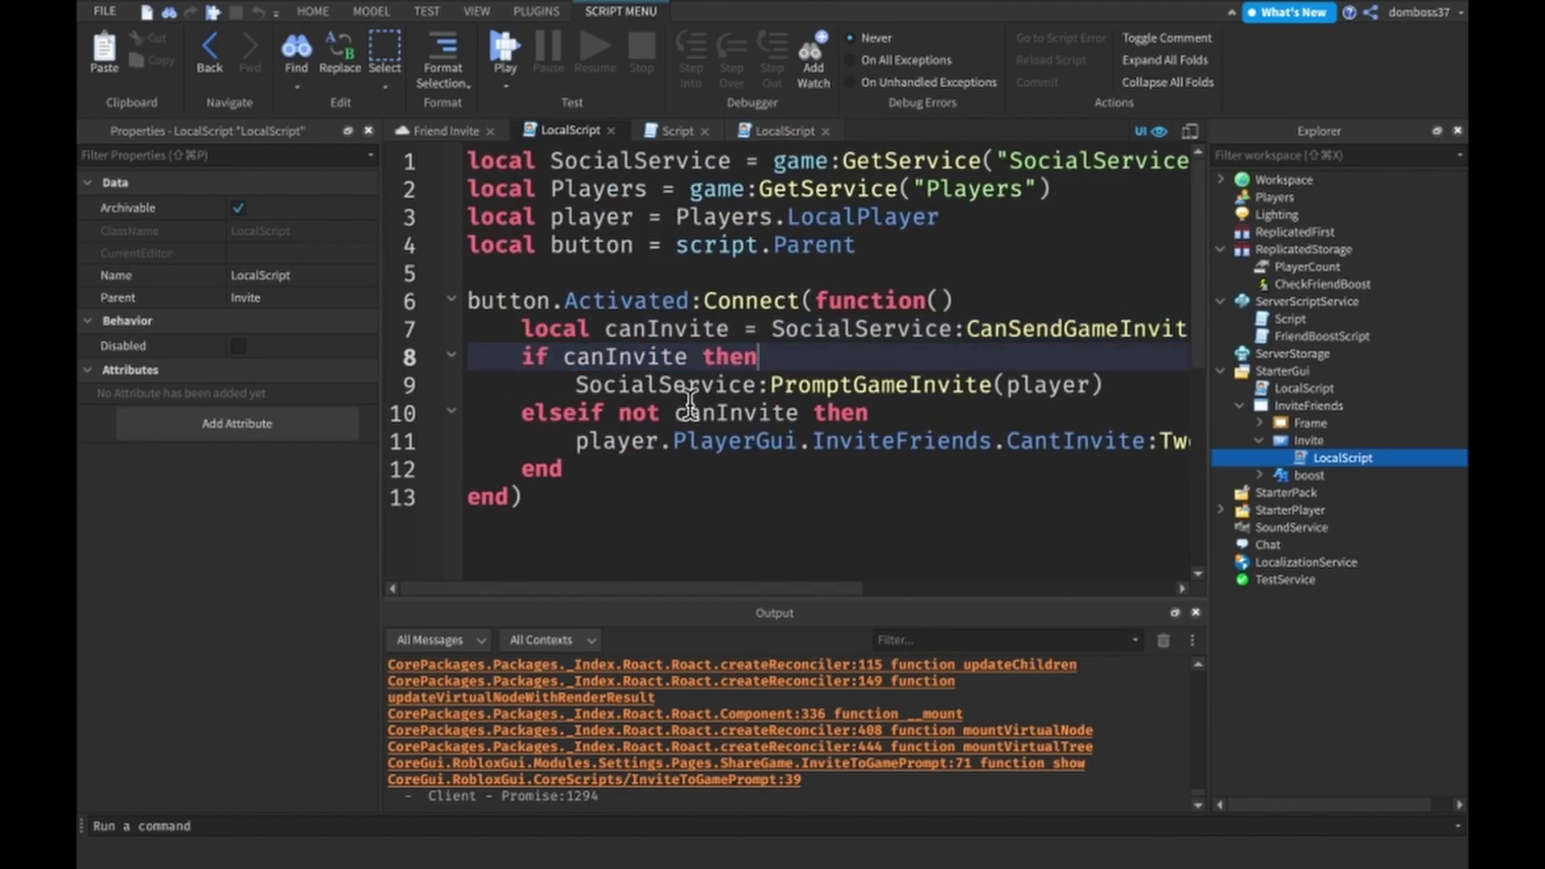
pyautogui.click(640, 411)
pyautogui.click(685, 383)
pyautogui.doubleClick(685, 385)
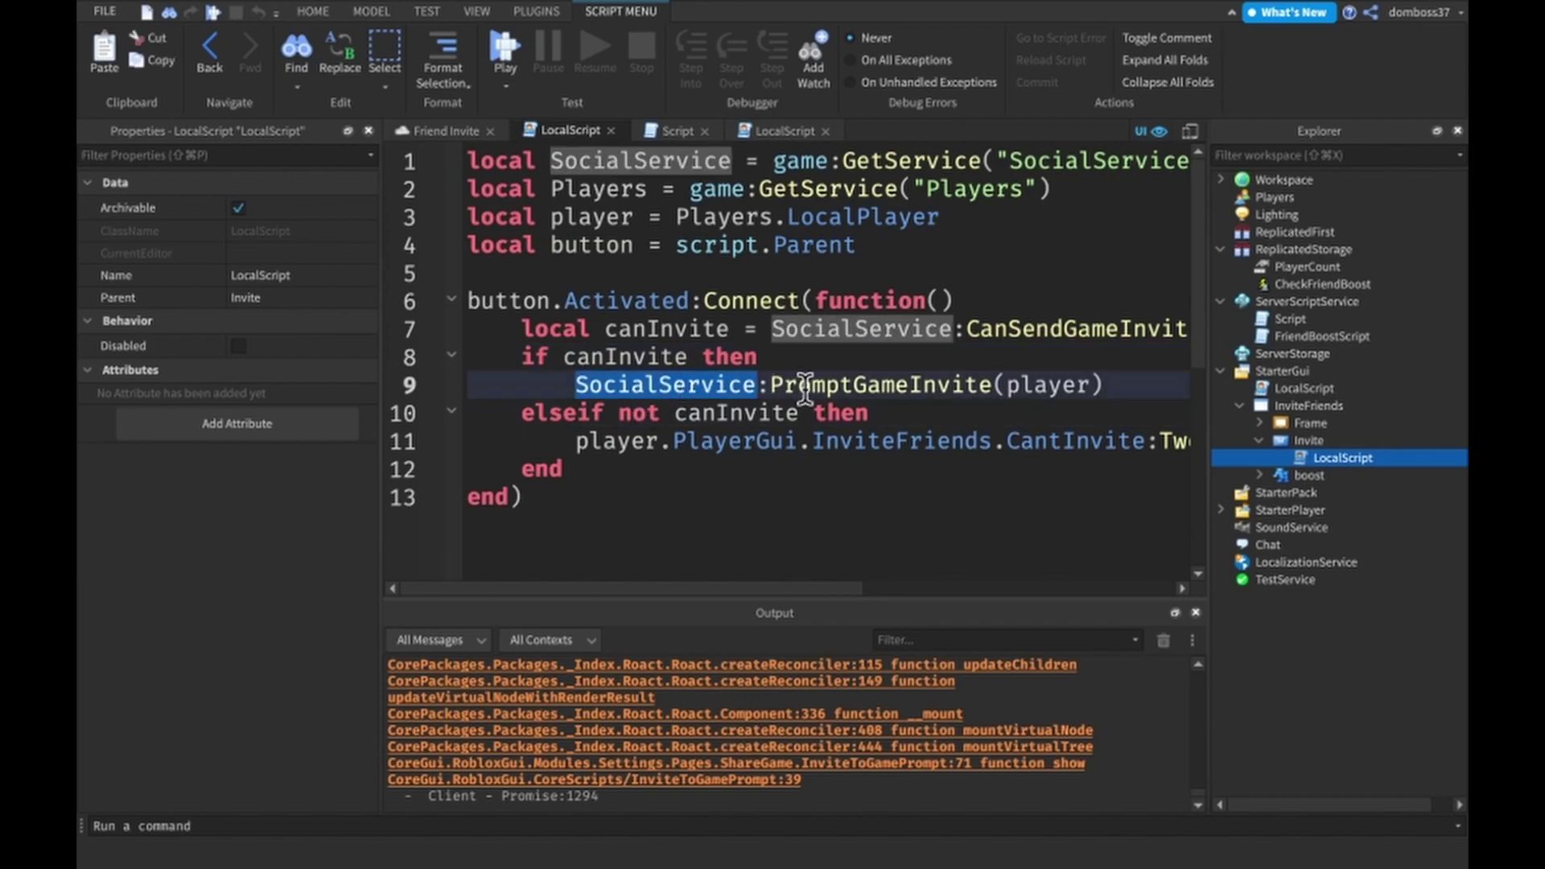
pyautogui.doubleClick(864, 385)
pyautogui.click(1048, 377)
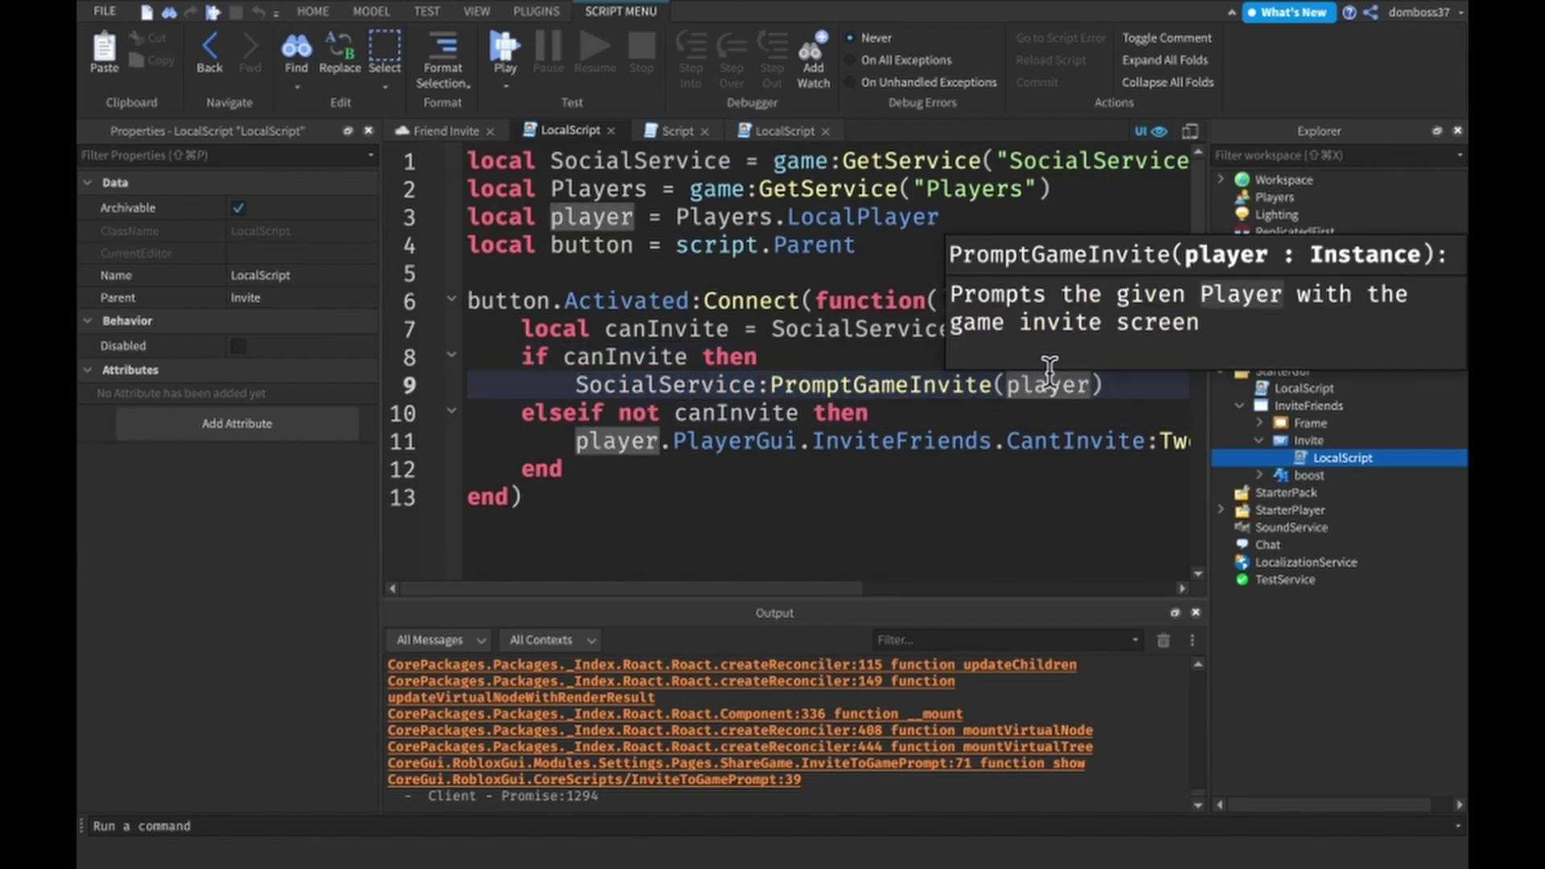
pyautogui.moveTo(1122, 384); pyautogui.dragTo(1002, 384)
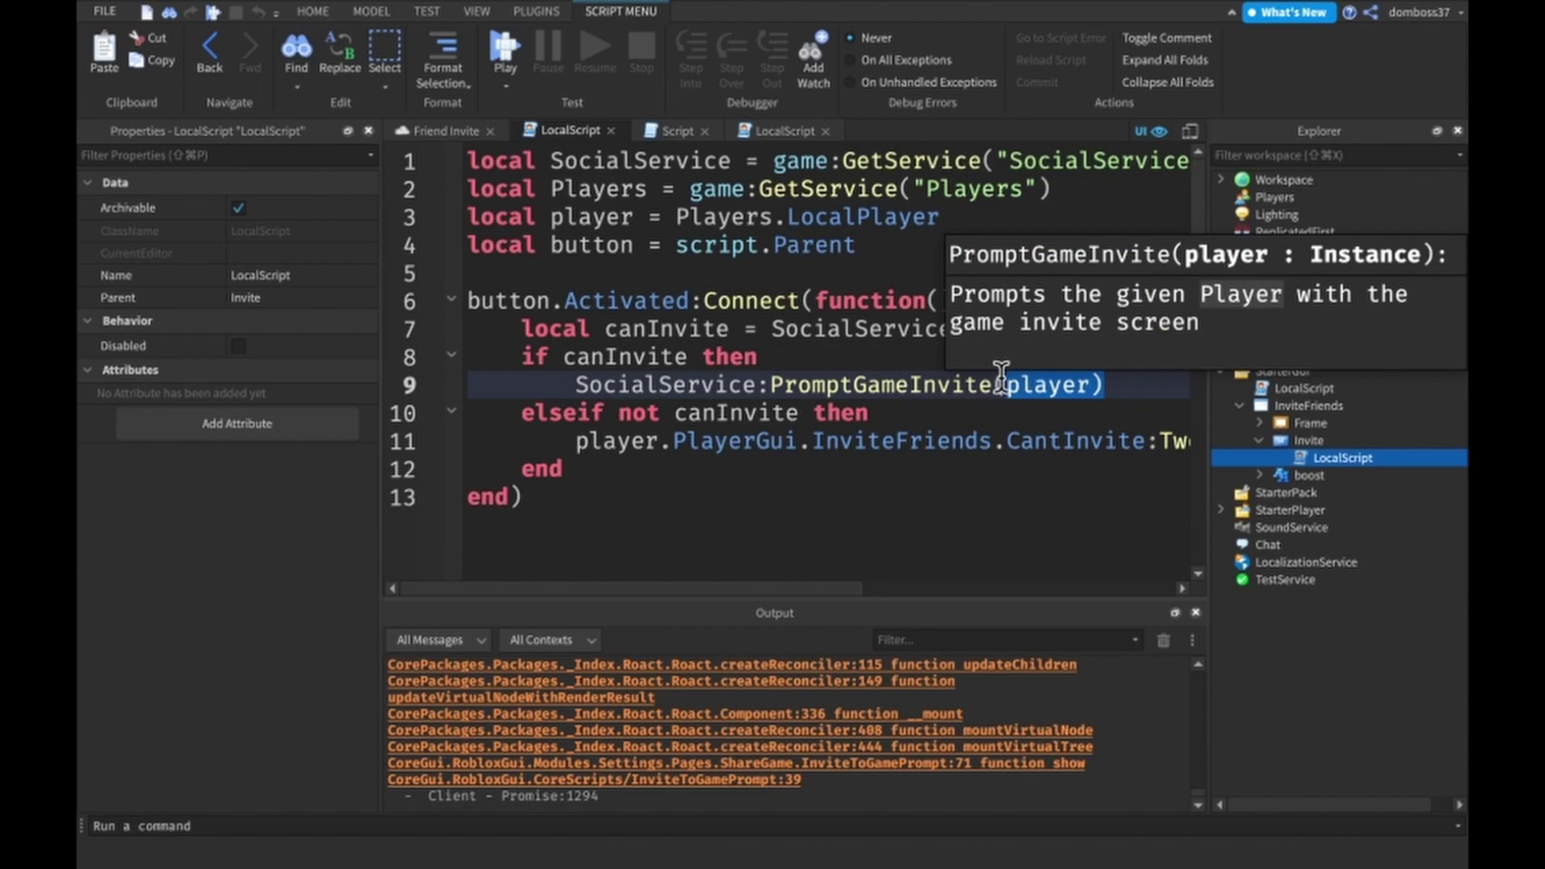
pyautogui.click(1001, 384)
pyautogui.scroll(-1, 575, 430)
pyautogui.click(510, 352)
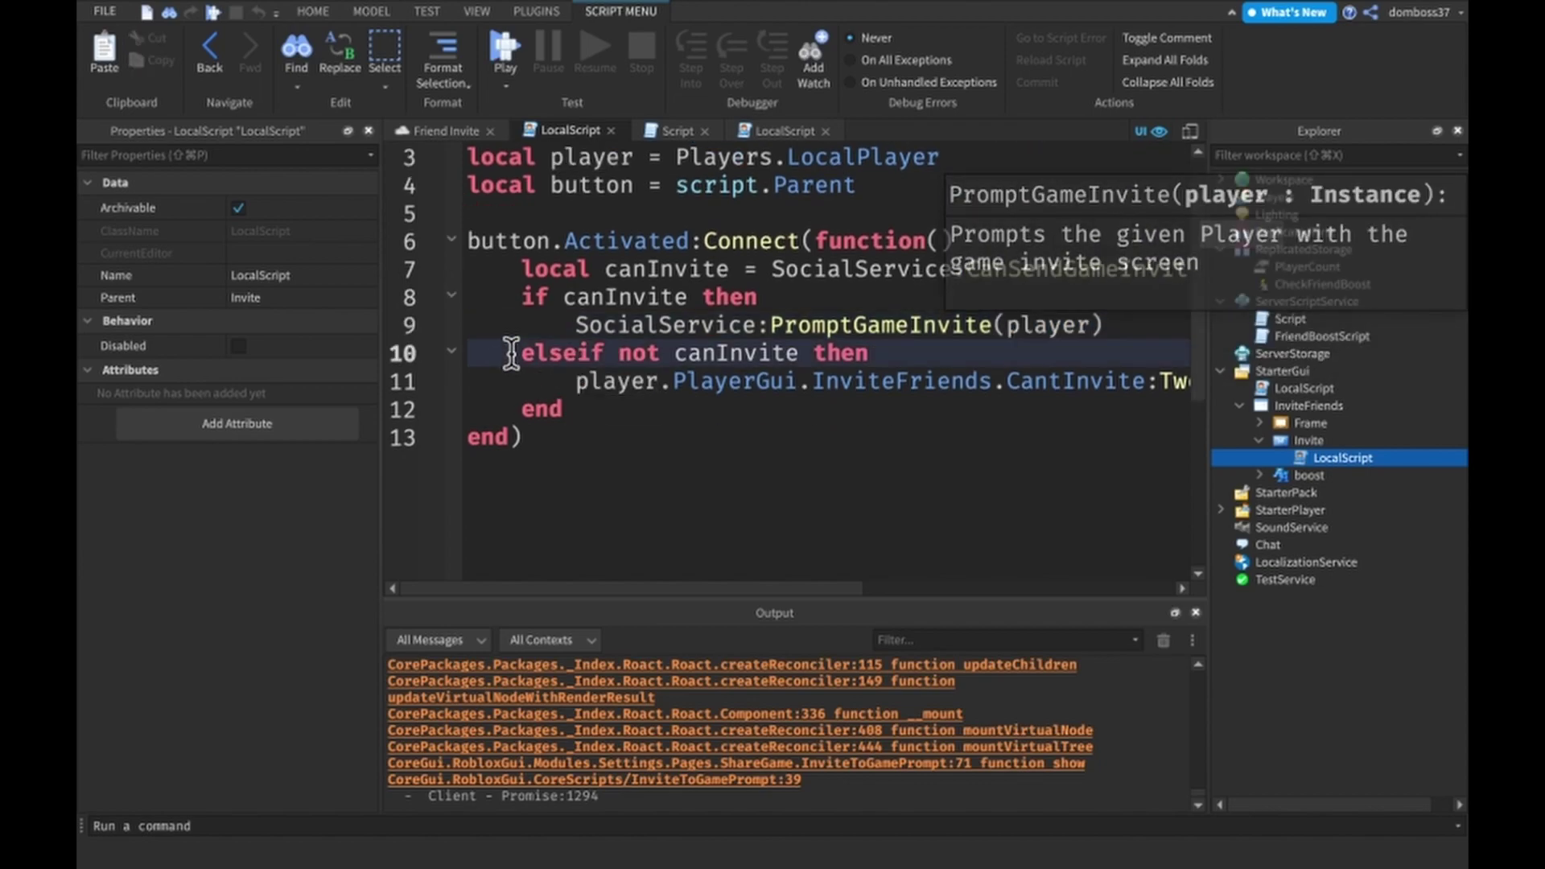
pyautogui.moveTo(510, 353); pyautogui.dragTo(896, 352)
pyautogui.click(897, 352)
pyautogui.hscroll(2, 897, 352)
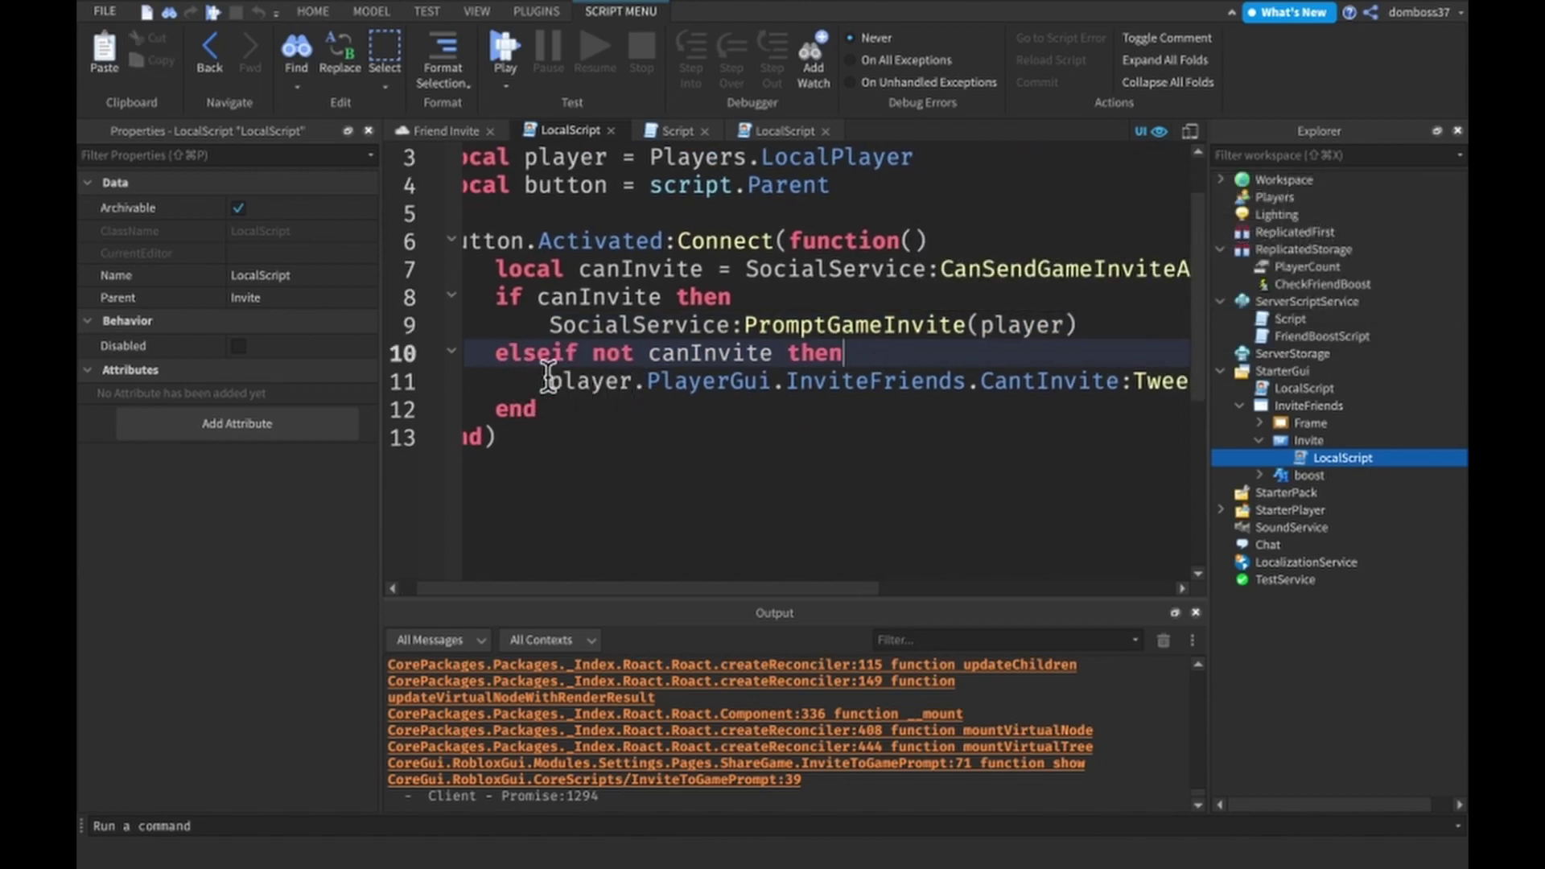
pyautogui.moveTo(546, 379); pyautogui.dragTo(712, 381)
# - Replace CantInvite with the InviteFriends Frame in the tween line and check its UDim2 target
pyautogui.doubleClick(695, 382)
pyautogui.hscroll(2, 772, 382)
pyautogui.scroll(1, 808, 401)
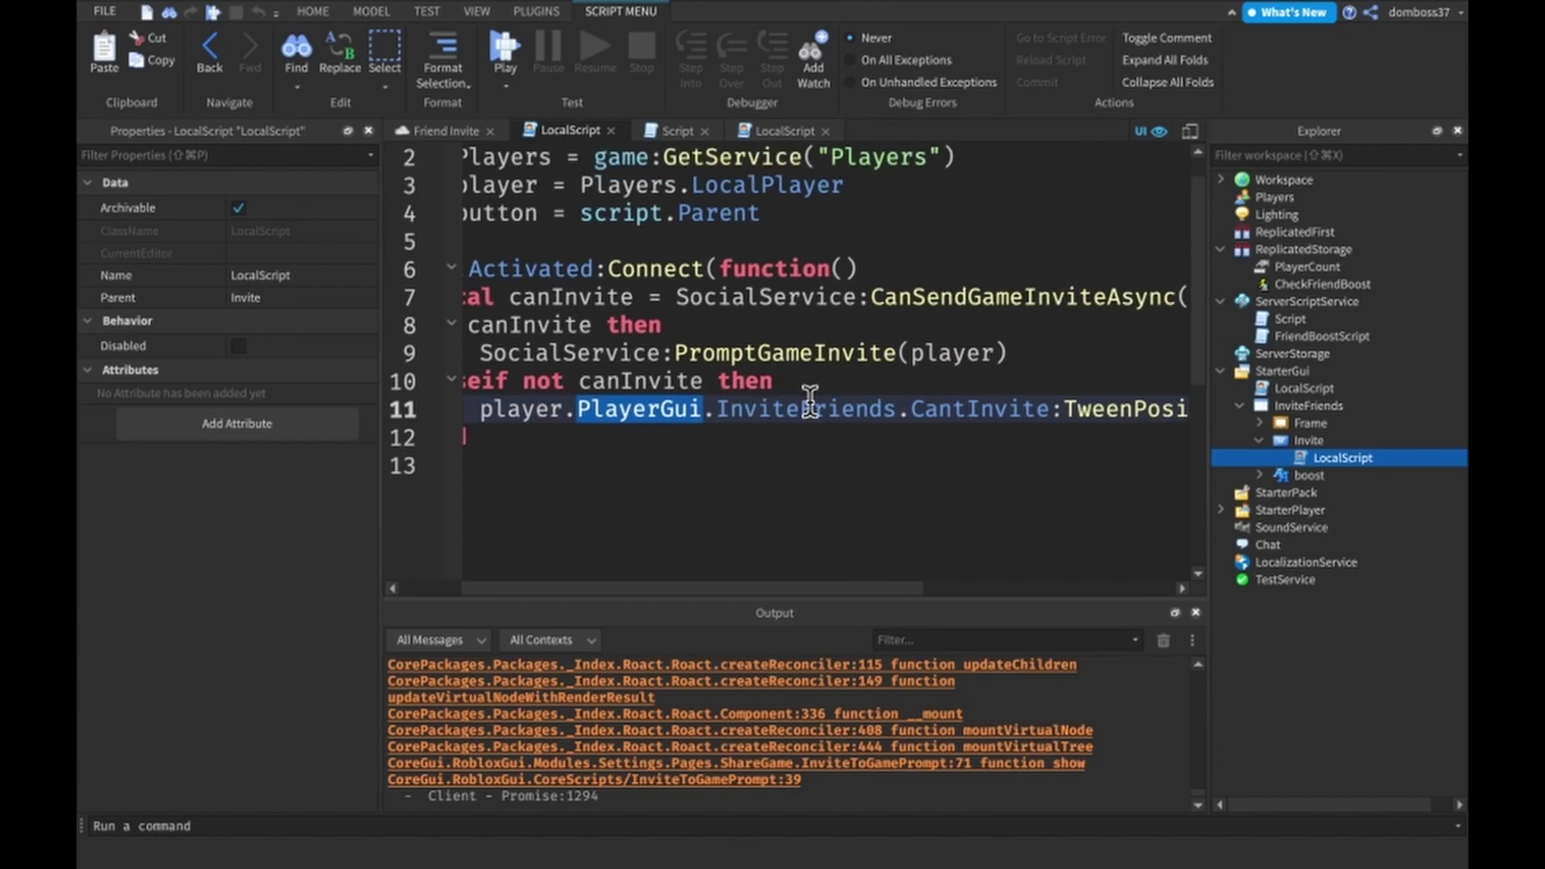
pyautogui.doubleClick(809, 406)
pyautogui.click(1309, 407)
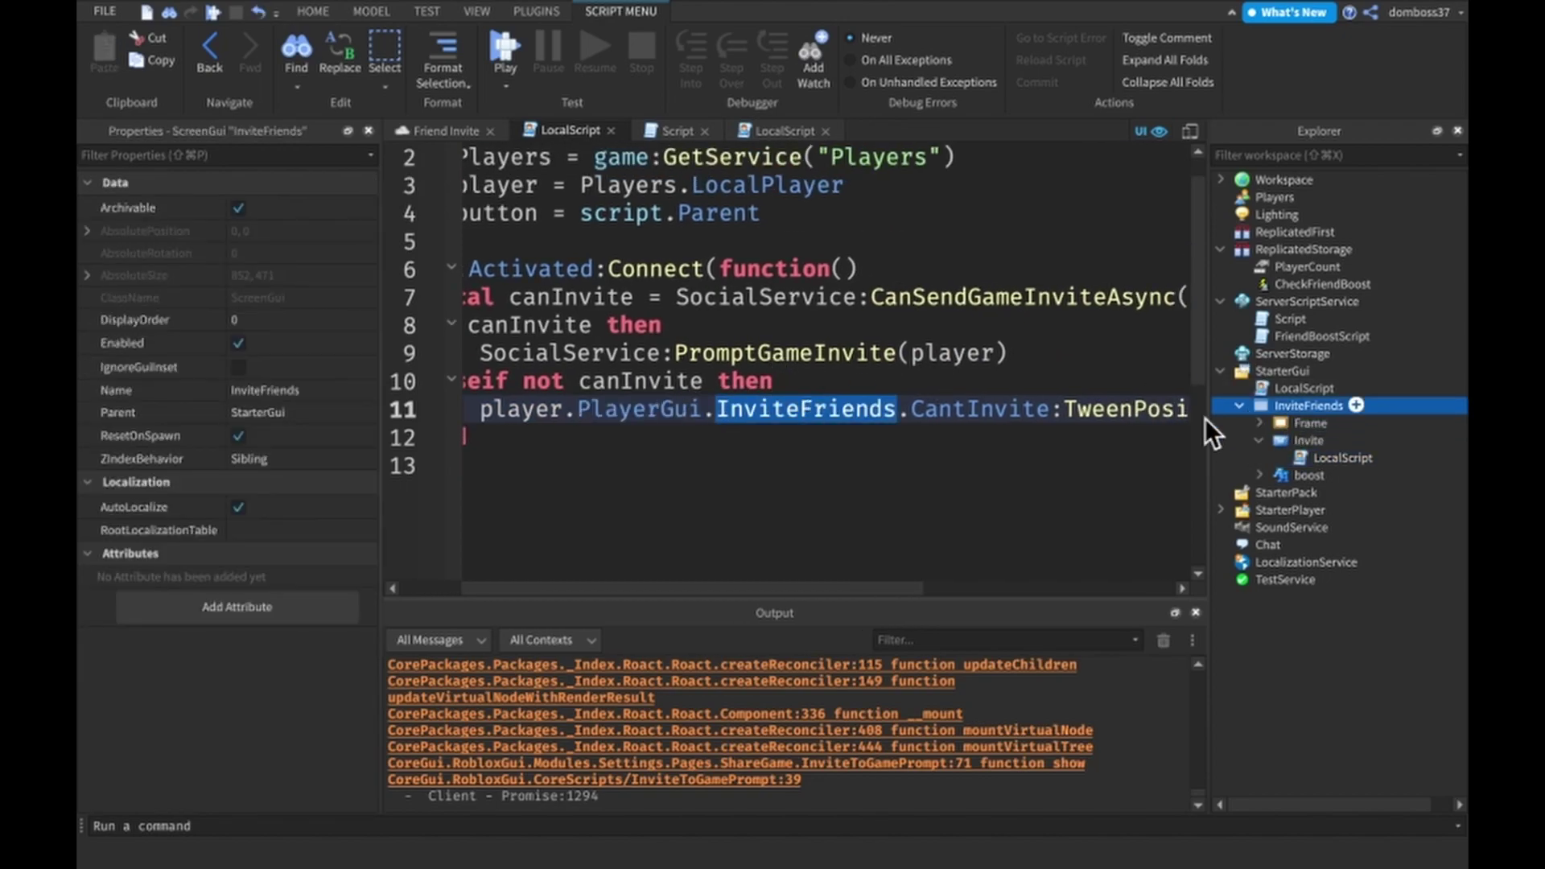
pyautogui.doubleClick(1011, 409)
pyautogui.scroll(1, 1086, 425)
pyautogui.hscroll(3, 1088, 428)
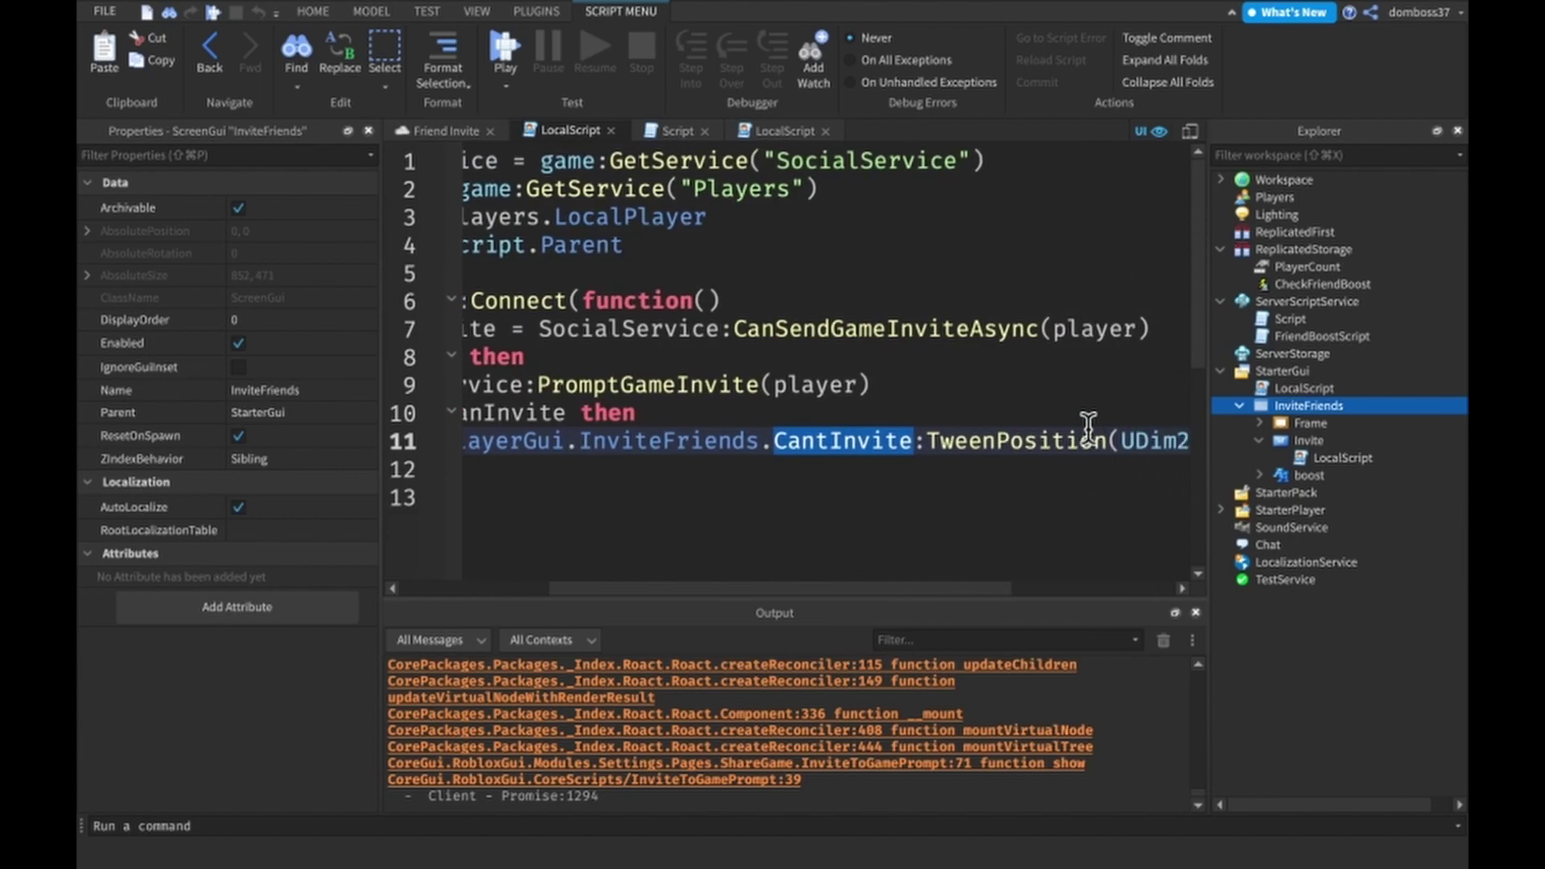
pyautogui.hscroll(2, 1088, 425)
pyautogui.hscroll(1, 999, 432)
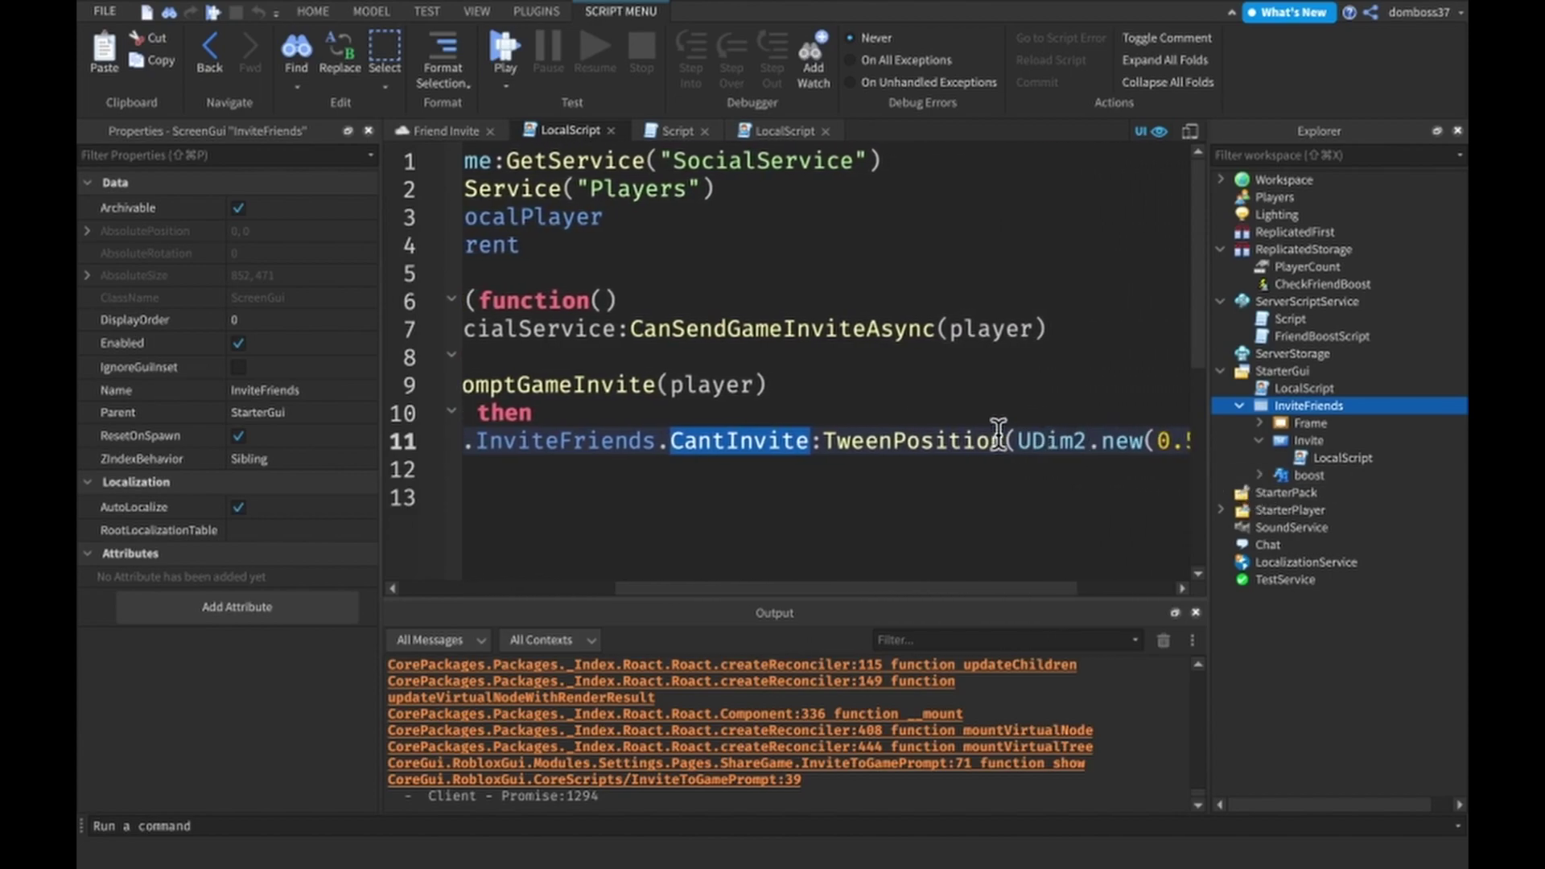
pyautogui.hscroll(-1, 998, 433)
pyautogui.scroll(-1, 998, 434)
pyautogui.hscroll(-2, 998, 437)
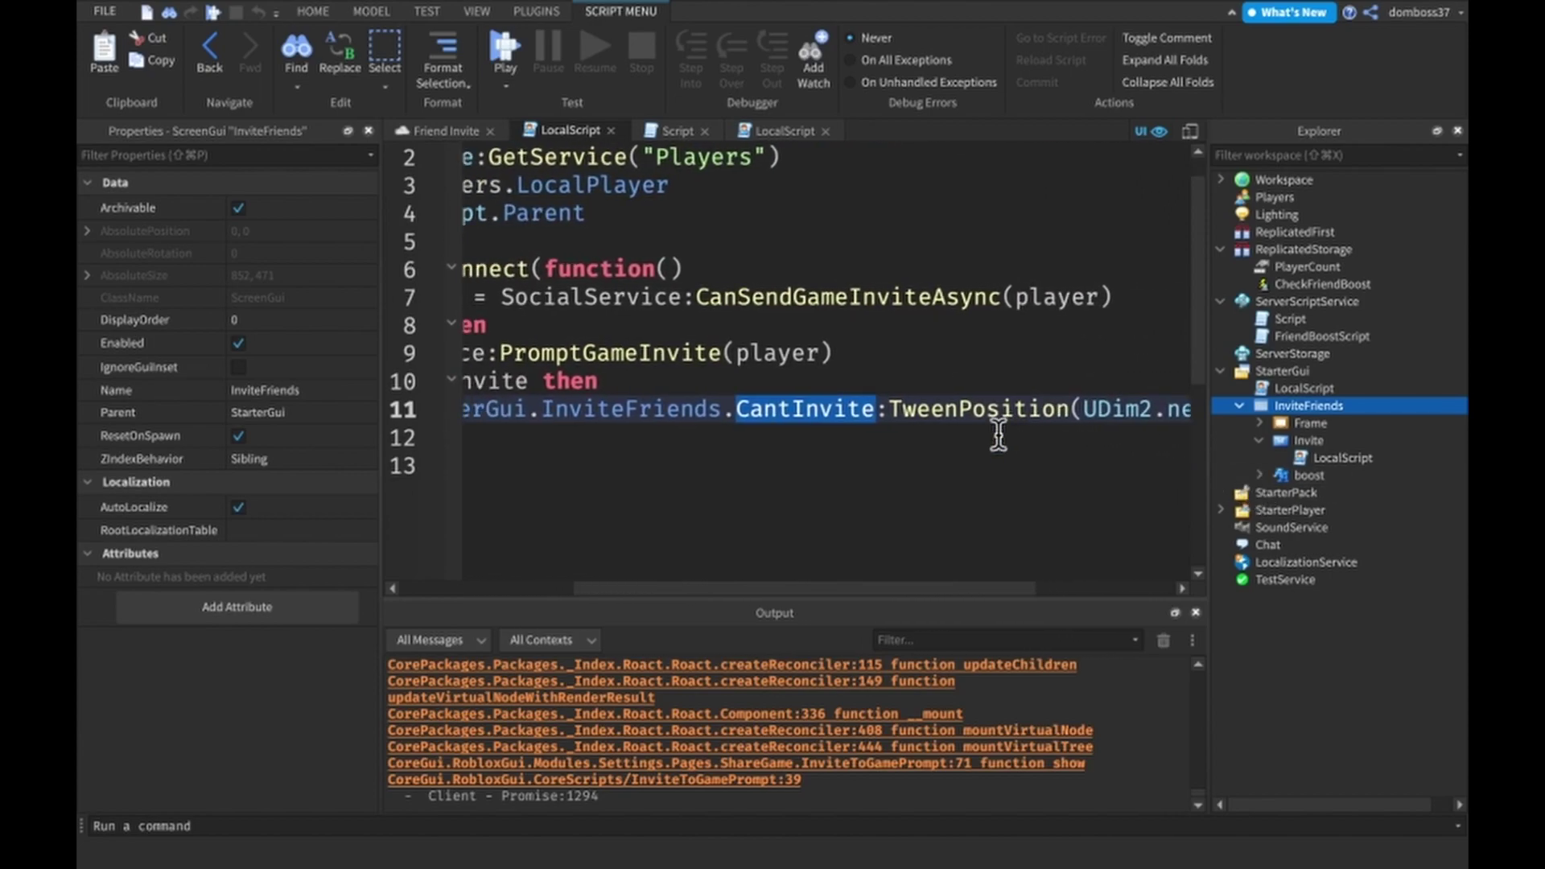
pyautogui.scroll(1, 999, 437)
pyautogui.hscroll(3, 999, 437)
pyautogui.scroll(-2, 996, 434)
pyautogui.hscroll(-4, 996, 434)
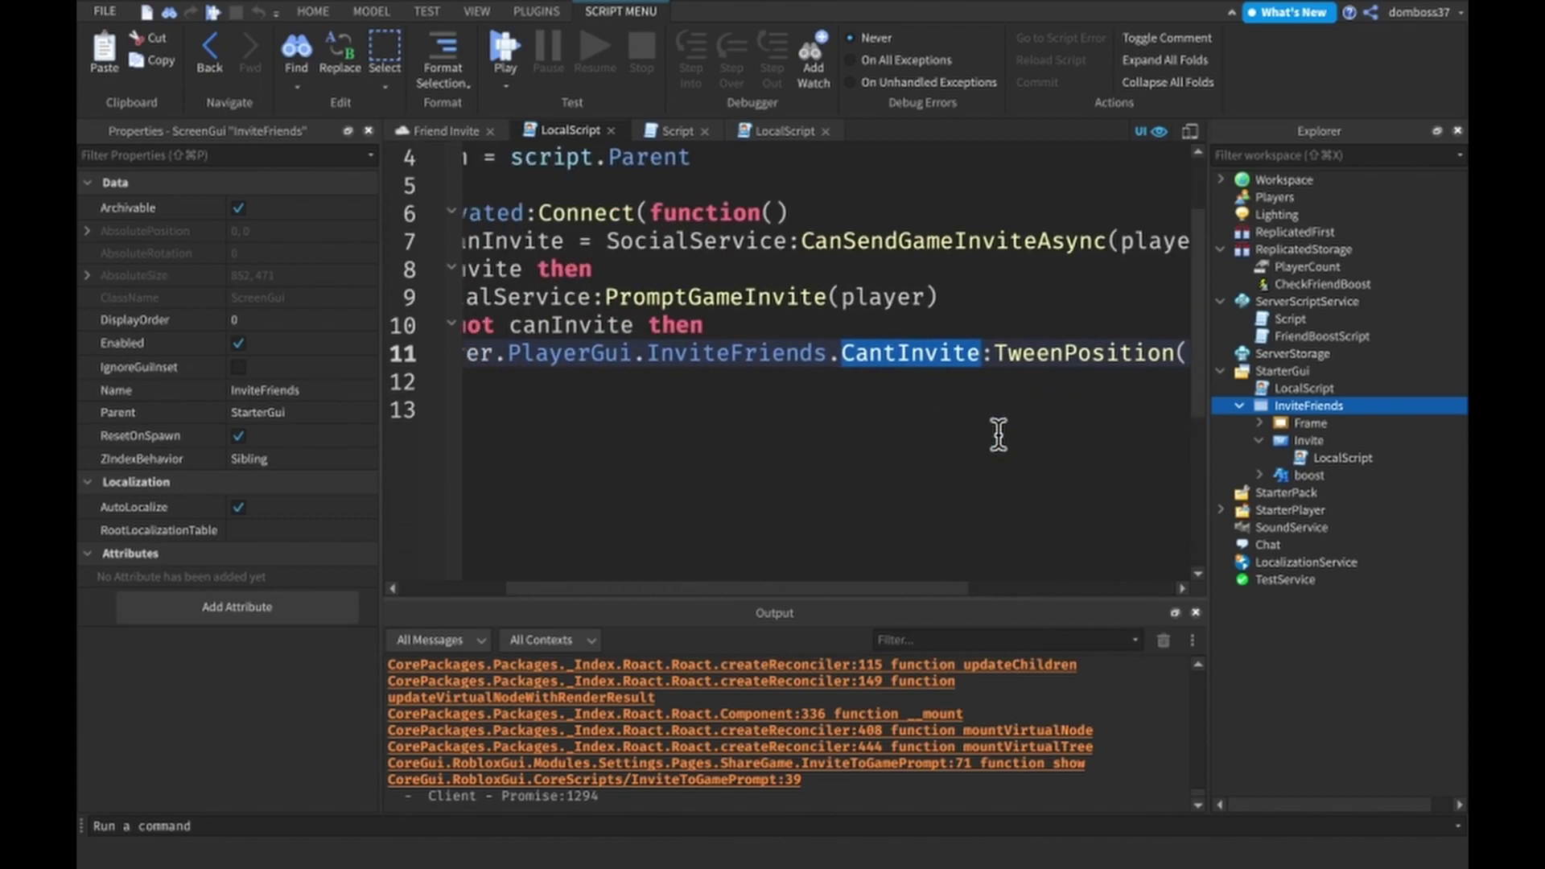
pyautogui.scroll(2, 999, 437)
pyautogui.hscroll(-2, 999, 436)
pyautogui.scroll(-1, 999, 437)
pyautogui.hscroll(-1, 999, 438)
pyautogui.scroll(-1, 1000, 434)
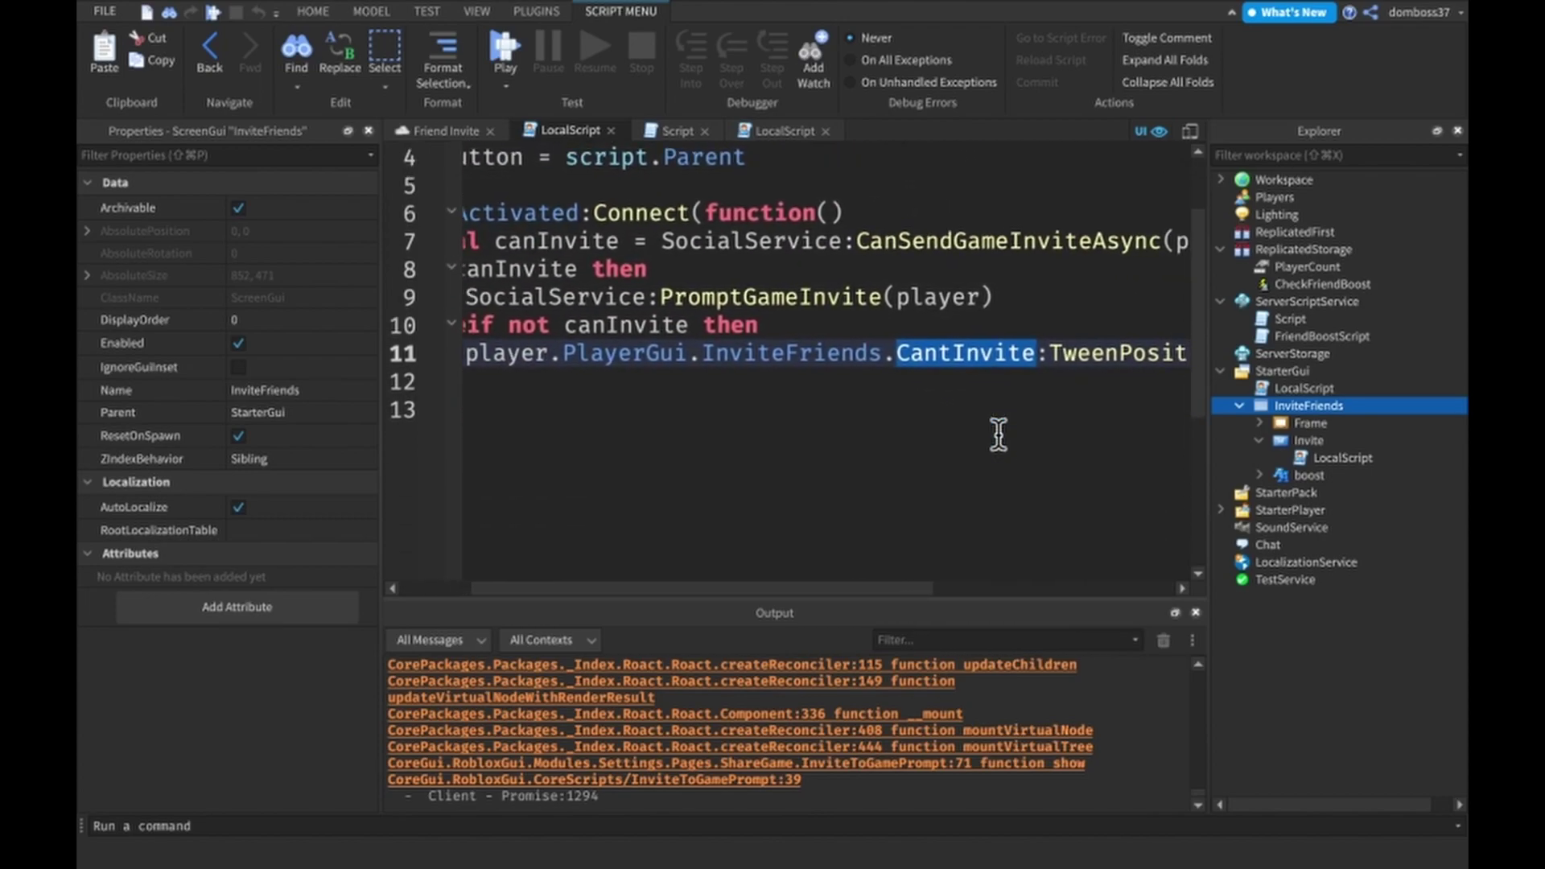
pyautogui.scroll(-1, 1004, 432)
pyautogui.scroll(1, 1006, 428)
pyautogui.hscroll(-2, 1006, 427)
pyautogui.hscroll(-1, 1006, 427)
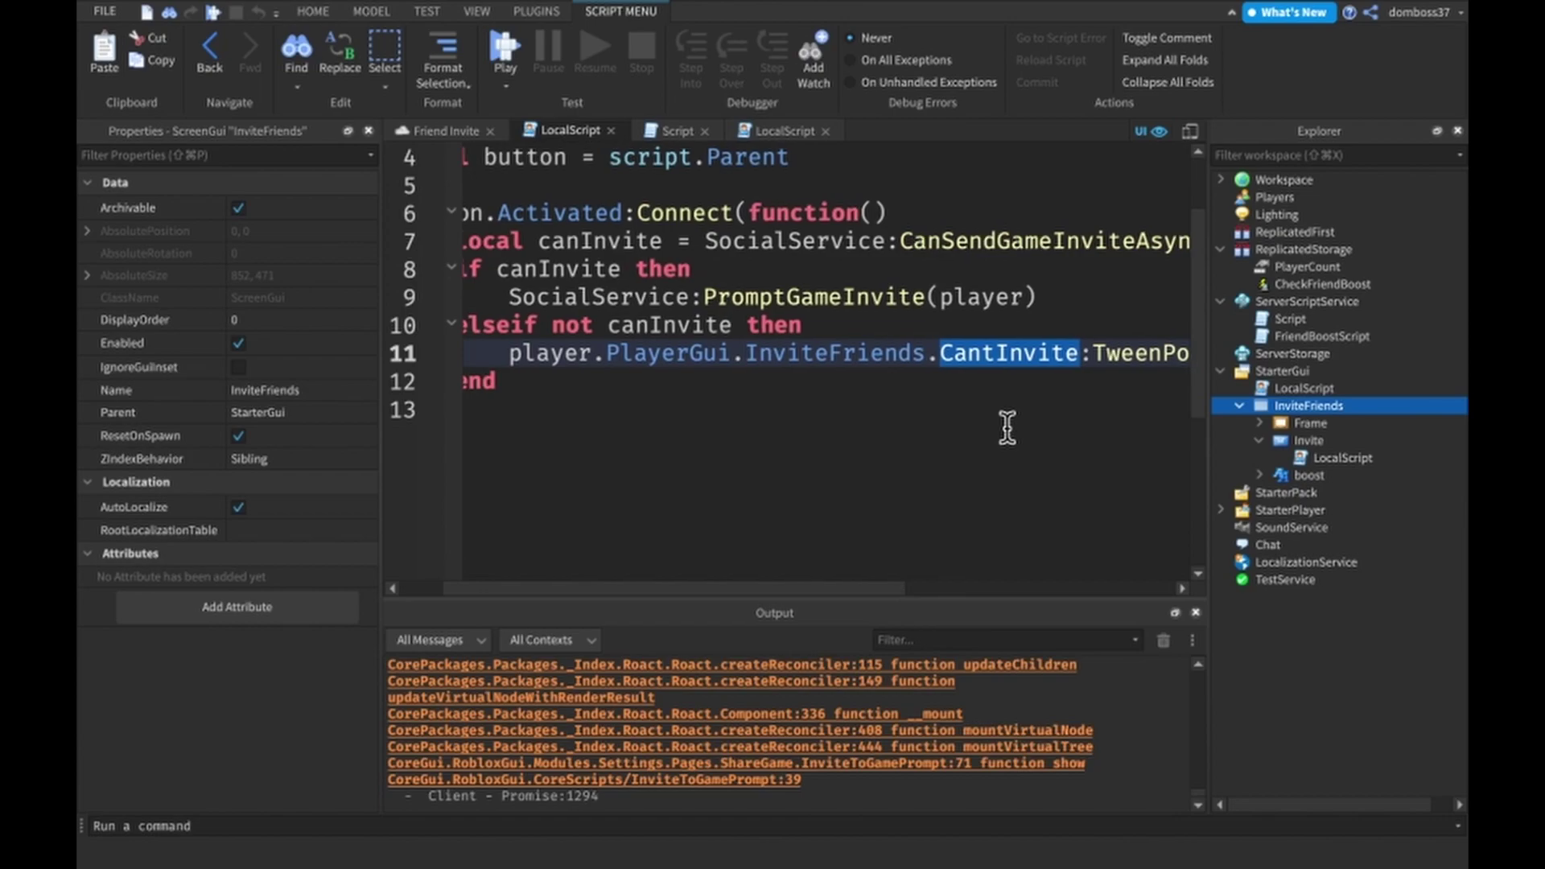
pyautogui.hscroll(1, 1020, 422)
pyautogui.scroll(1, 994, 418)
pyautogui.hscroll(2, 993, 419)
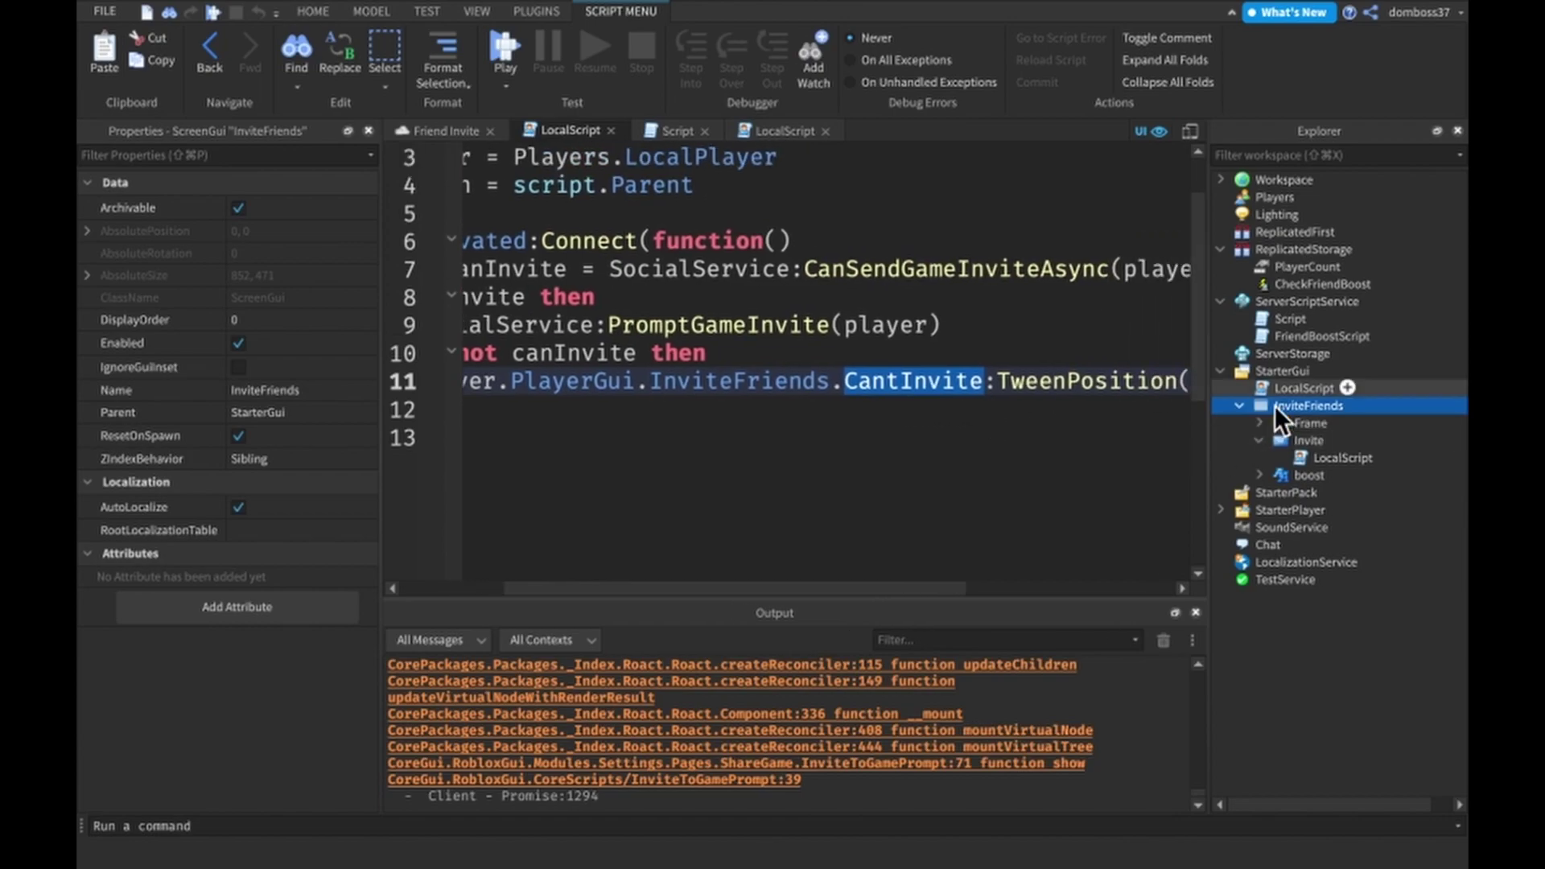
pyautogui.click(1308, 423)
pyautogui.scroll(2, 886, 467)
pyautogui.hscroll(2, 886, 467)
pyautogui.hscroll(1, 918, 437)
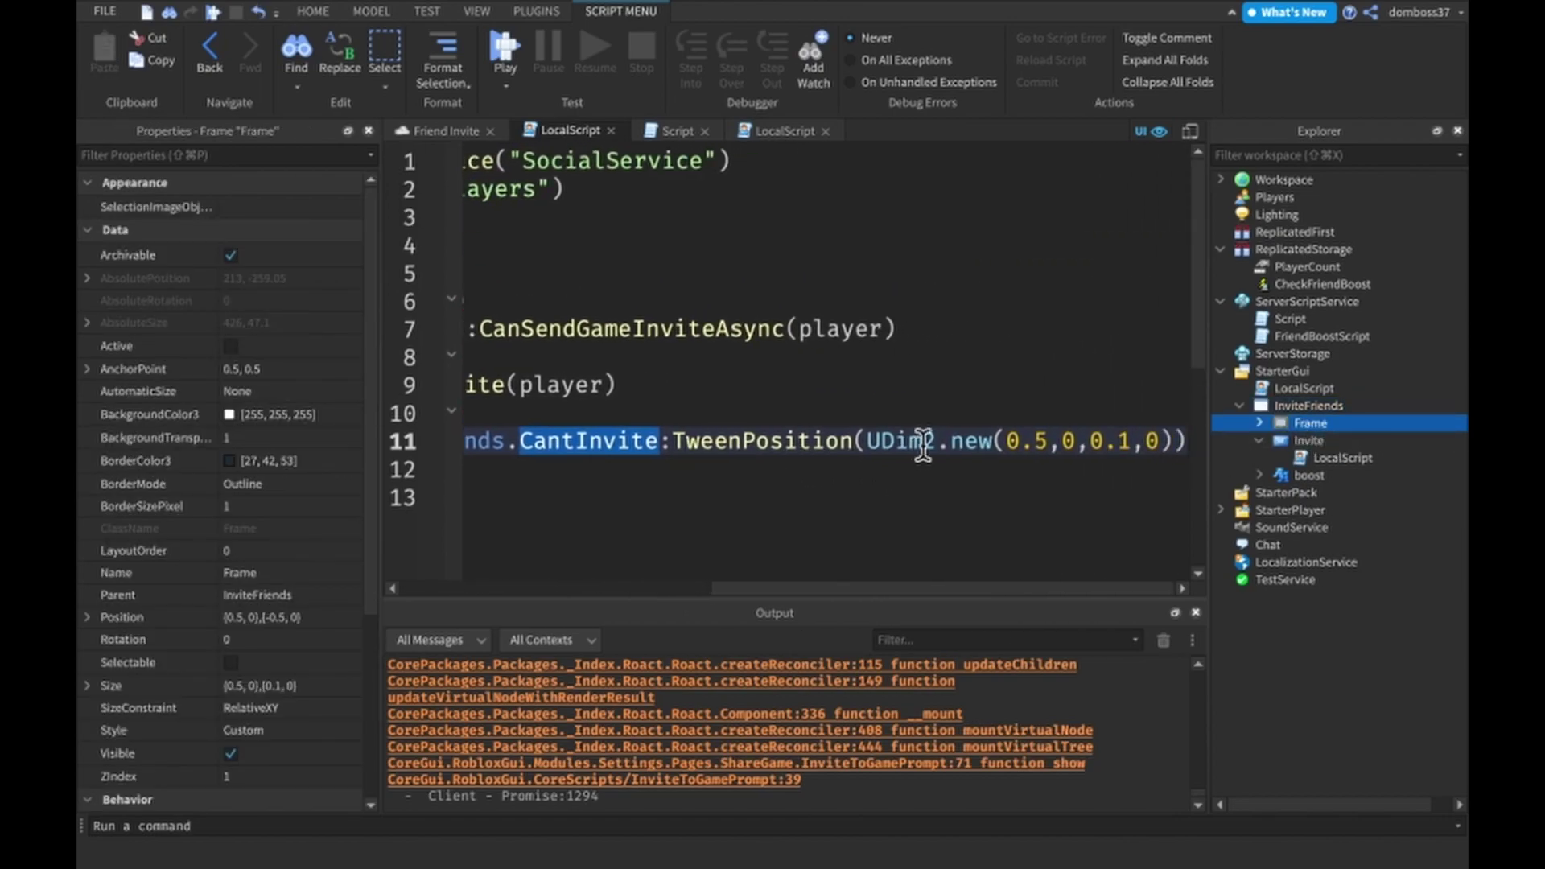
pyautogui.hscroll(-5, 922, 445)
pyautogui.hscroll(3, 922, 445)
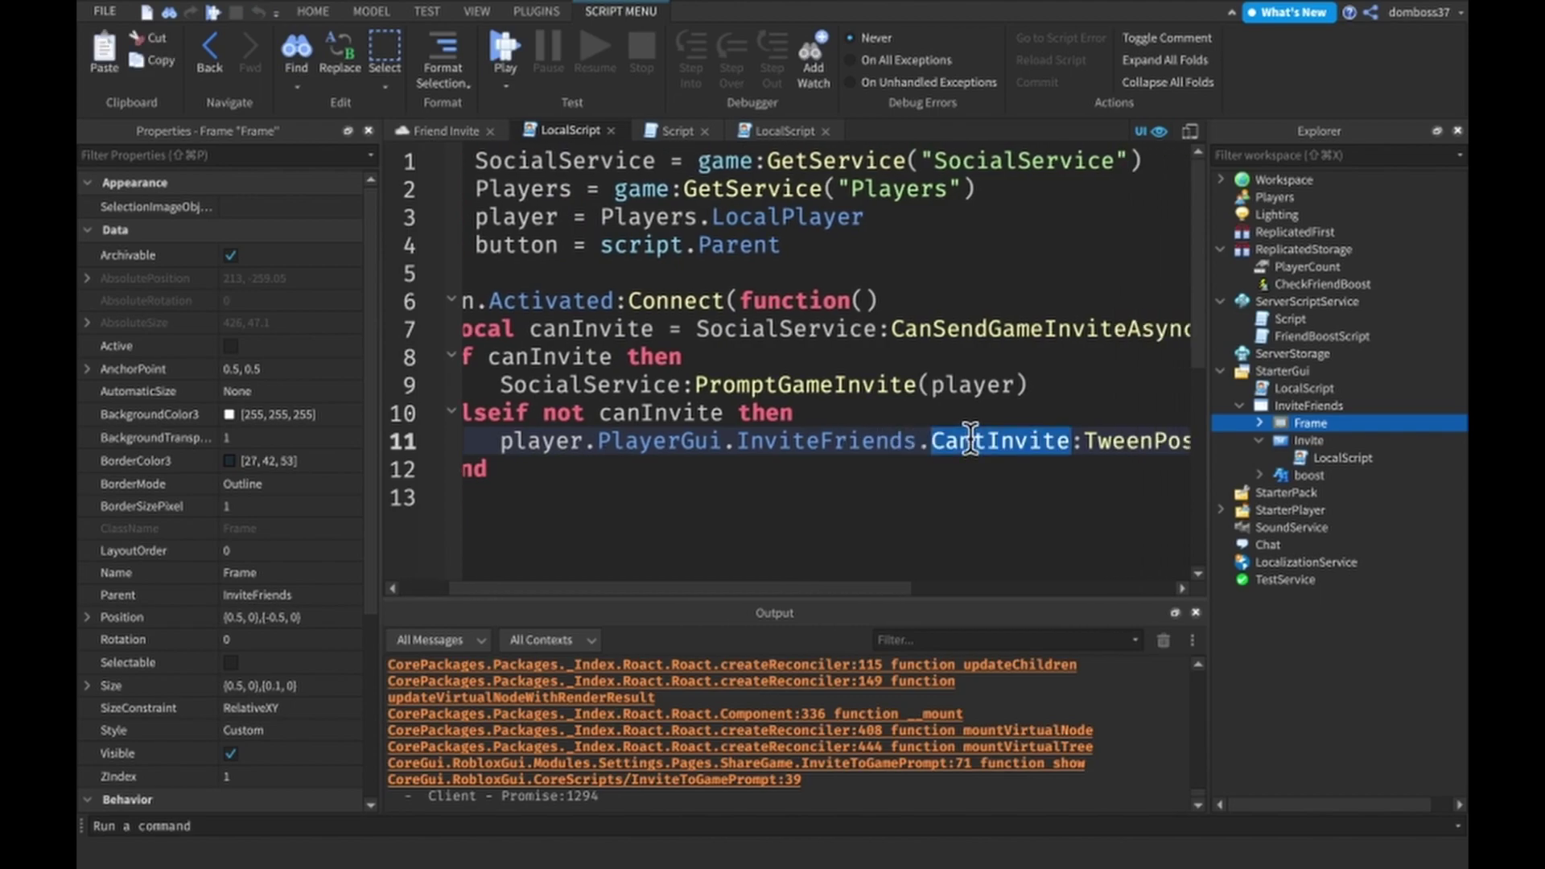
pyautogui.write('Frame')
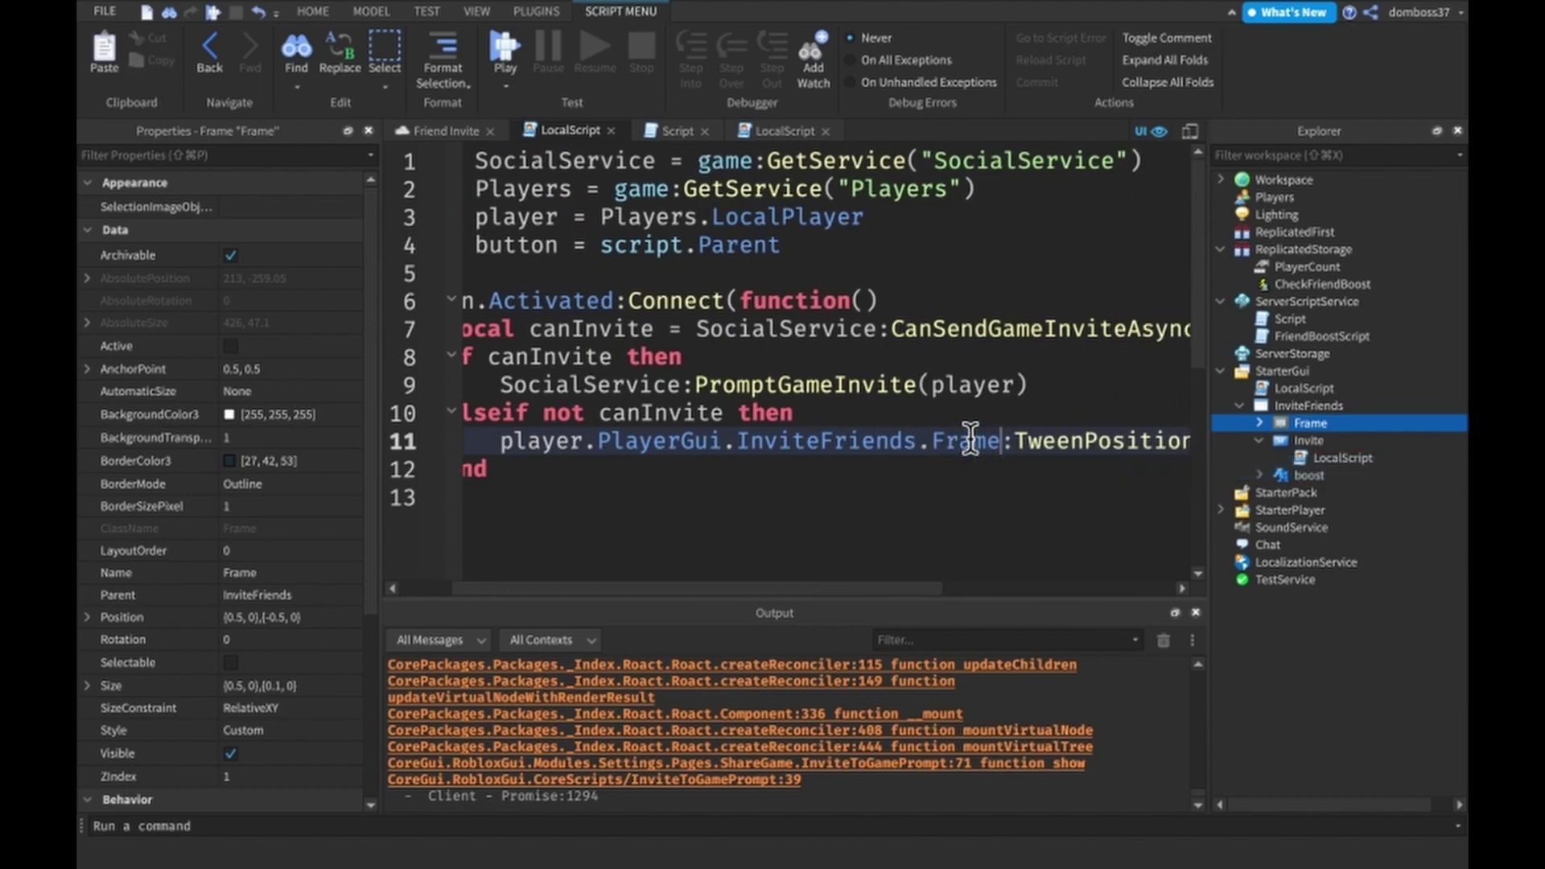
pyautogui.hscroll(3, 970, 437)
pyautogui.moveTo(1007, 442); pyautogui.dragTo(1154, 444)
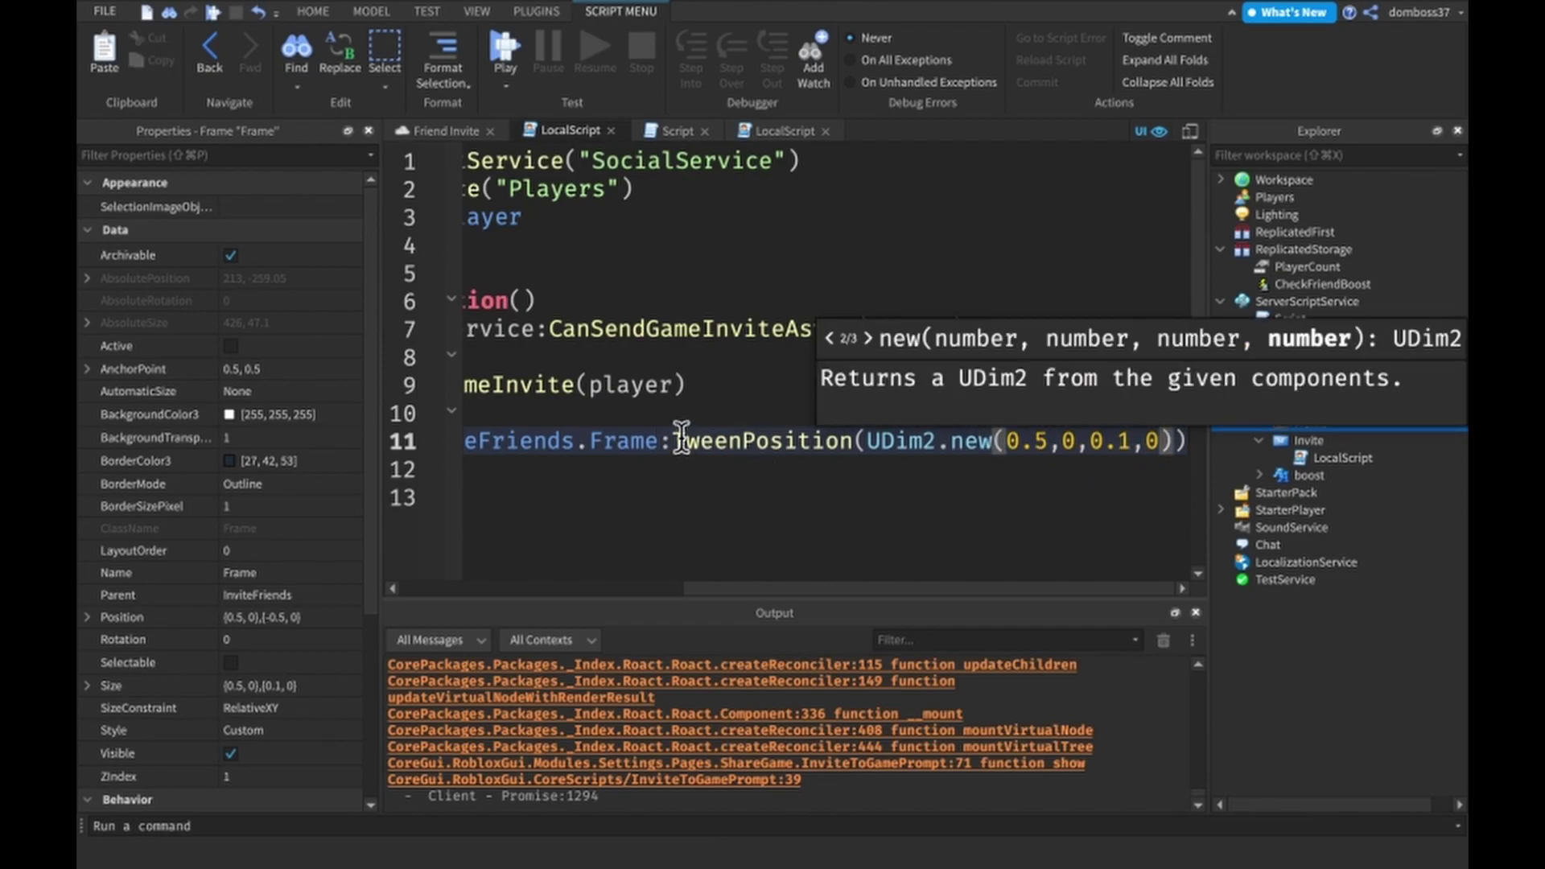
pyautogui.click(729, 445)
pyautogui.hscroll(-5, 810, 448)
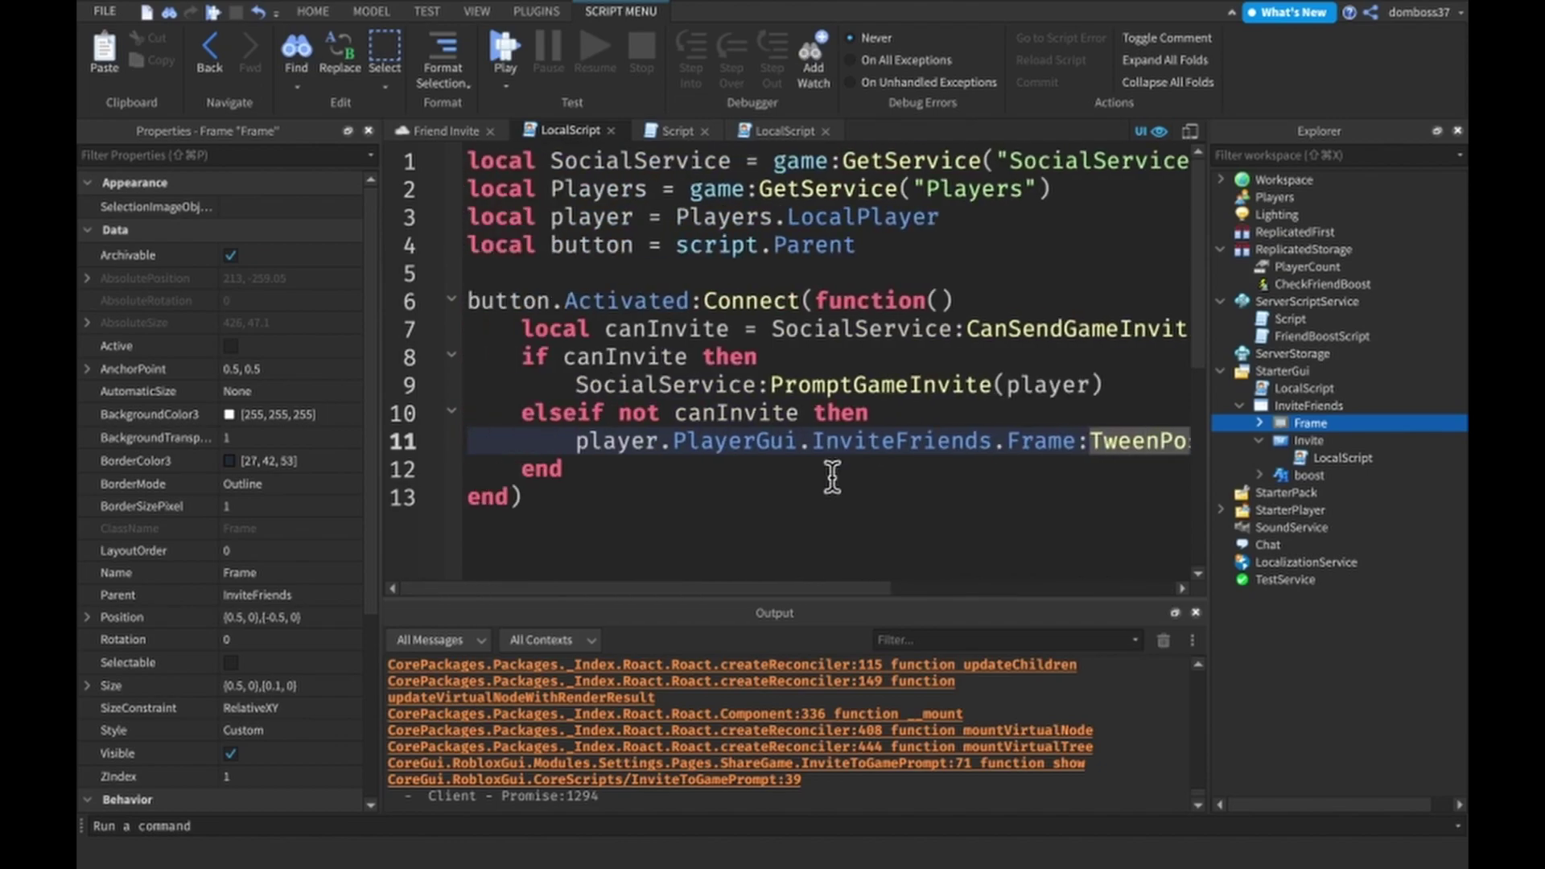
# - Close the open script tabs and open the boost label's LocalScript
pyautogui.click(614, 130)
pyautogui.click(581, 130)
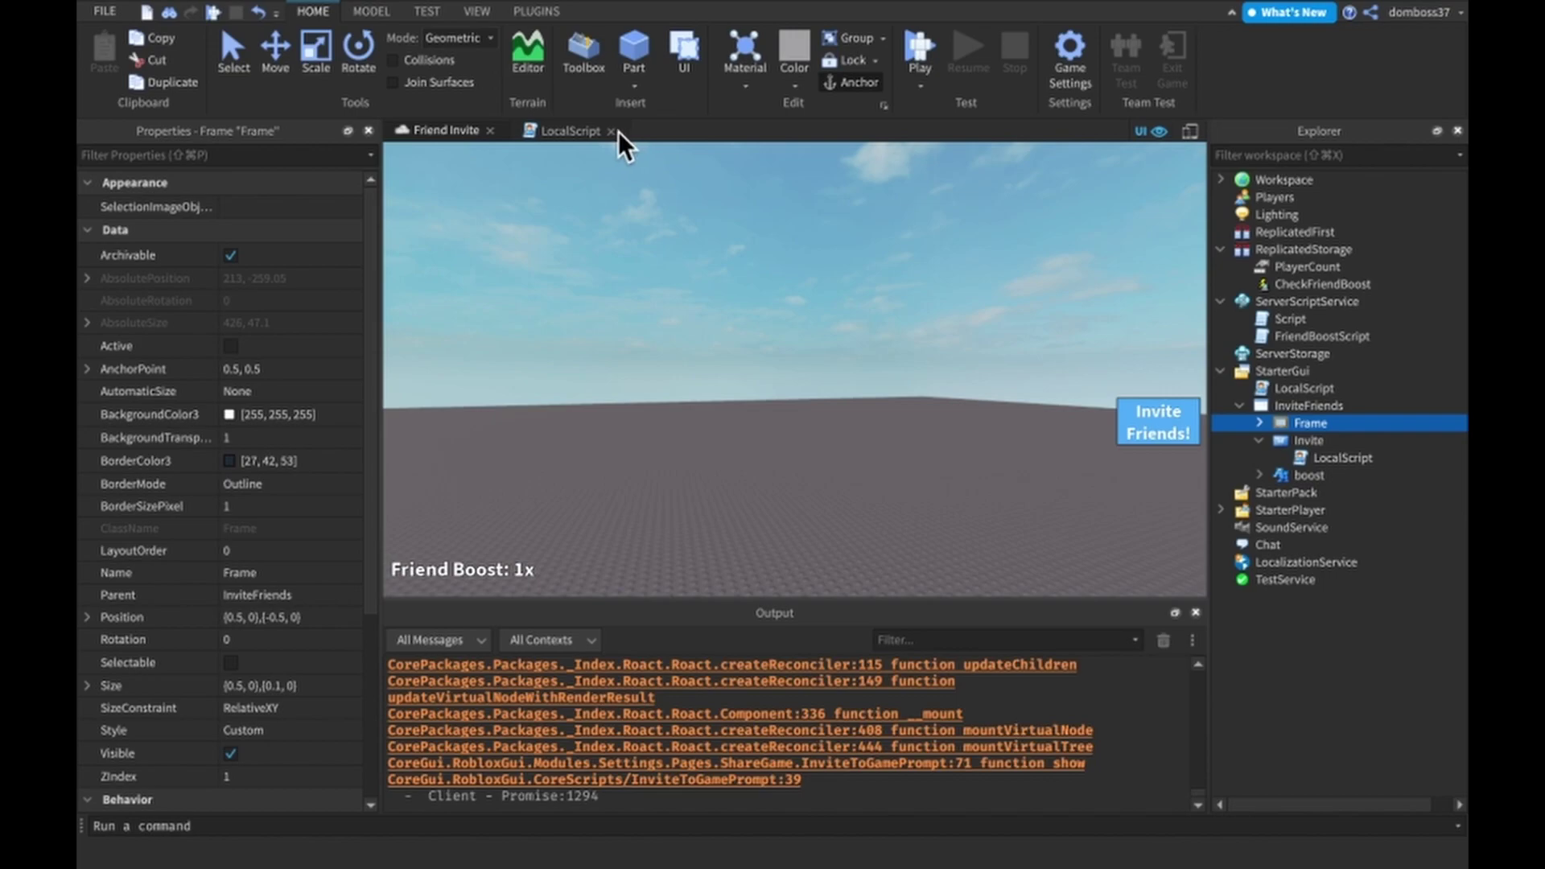
pyautogui.click(609, 130)
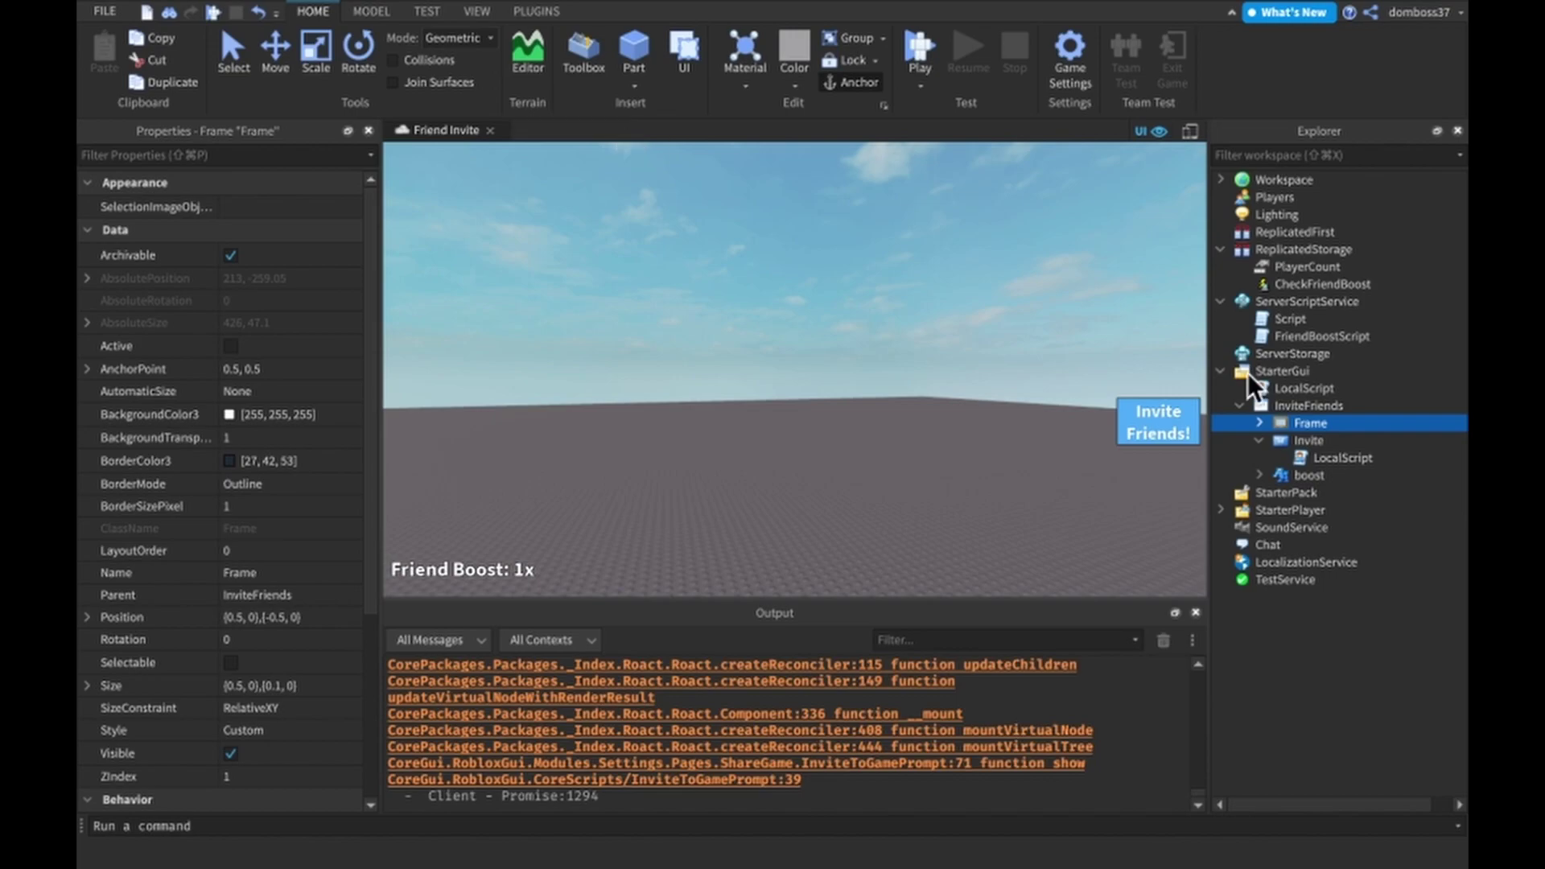
pyautogui.click(510, 586)
pyautogui.doubleClick(1277, 474)
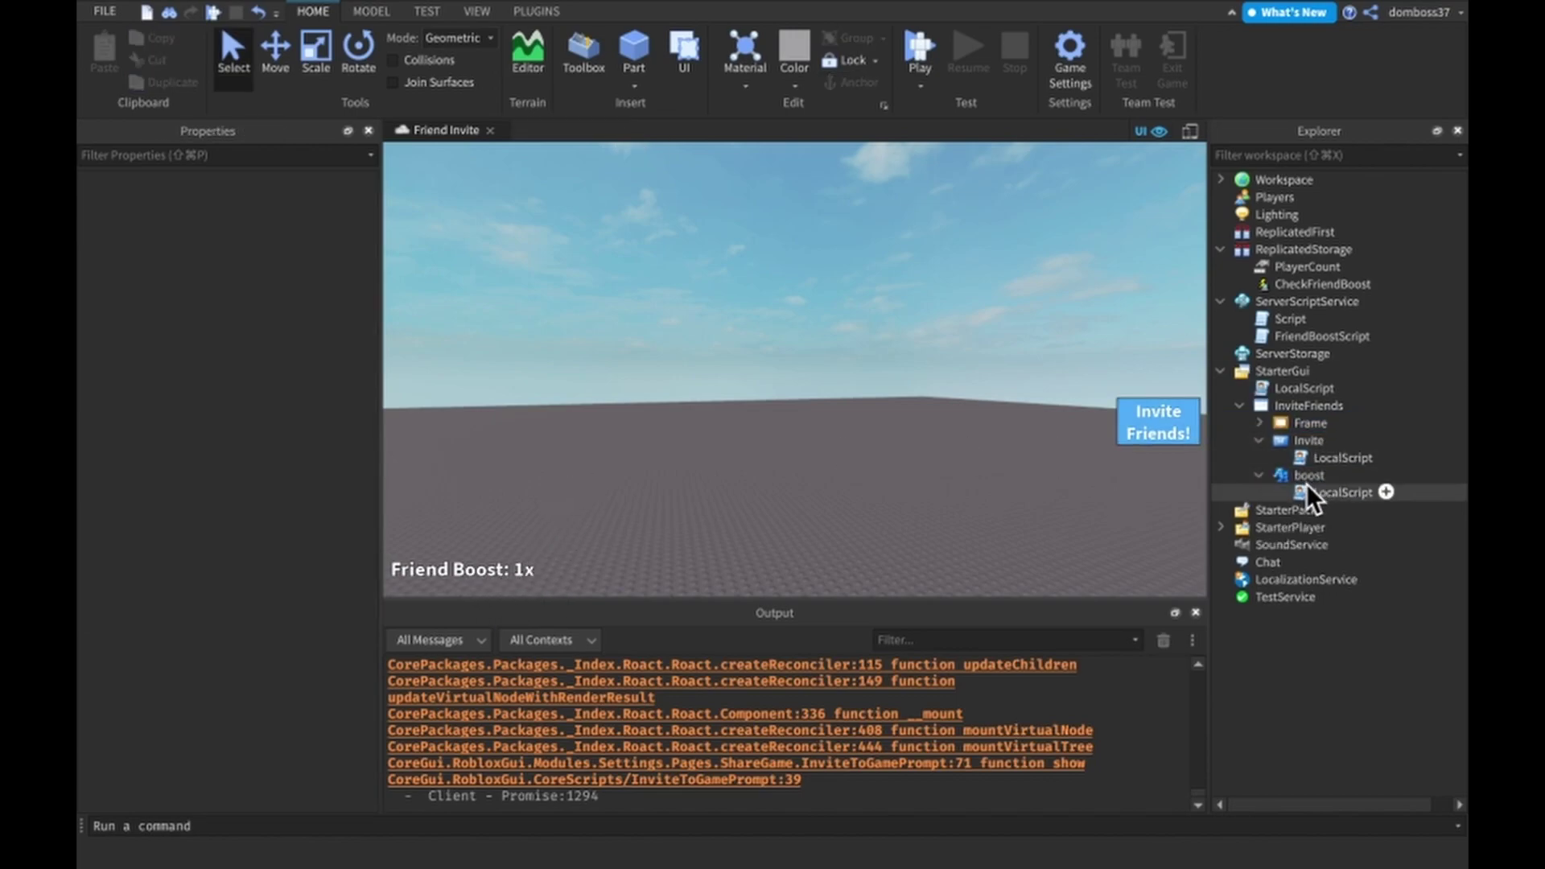
pyautogui.click(1307, 487)
pyautogui.doubleClick(1308, 486)
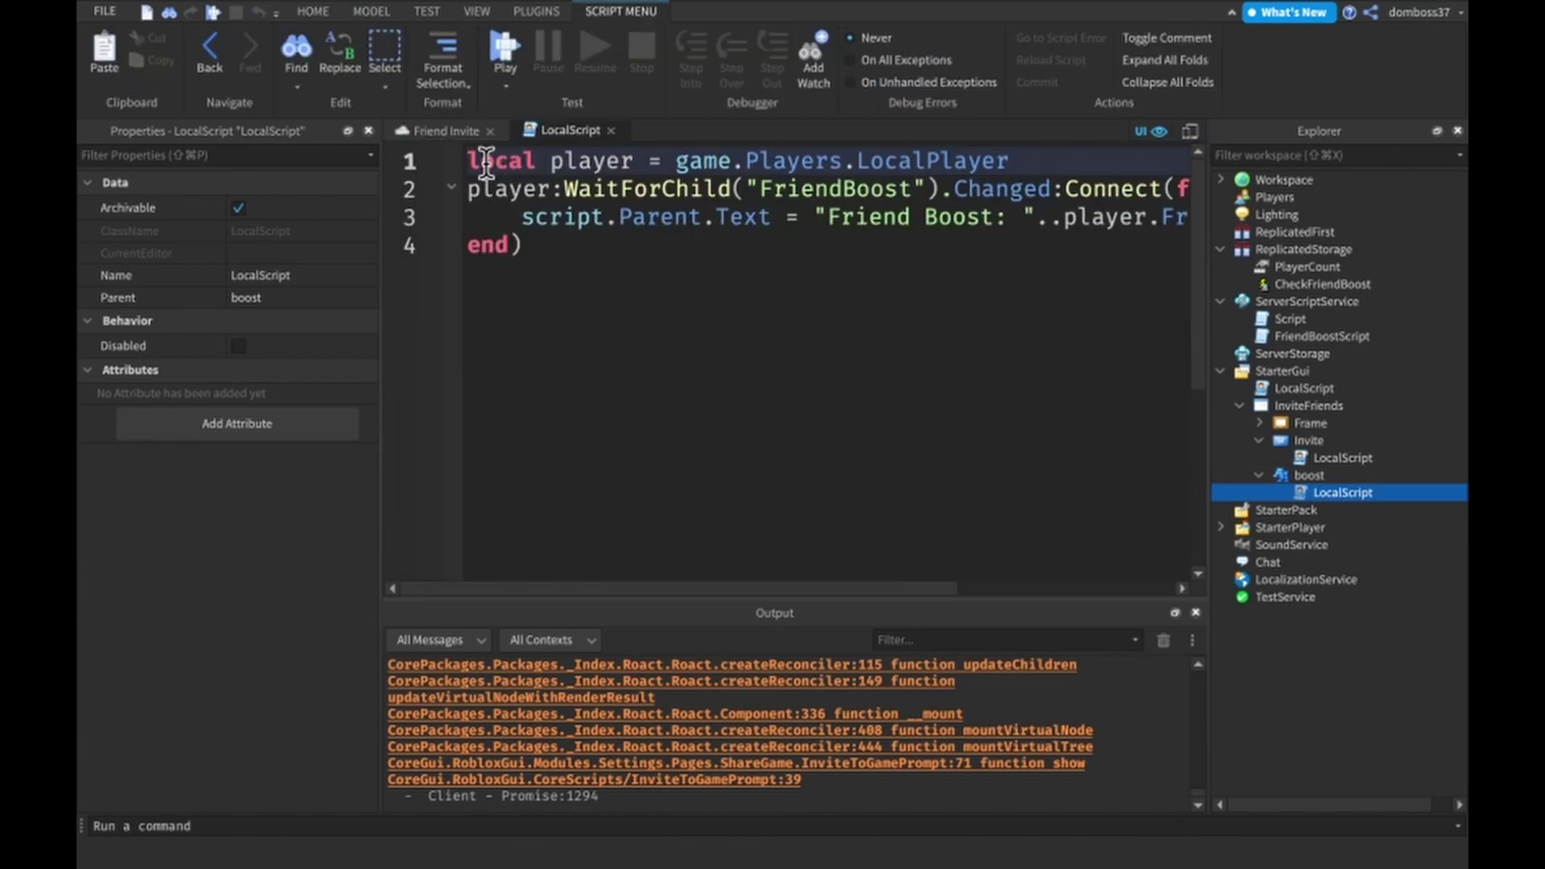
# - Review the FriendBoost Changed handler that sets the label to 'Friend Boost: <value>x'
pyautogui.click(1061, 166)
pyautogui.moveTo(471, 194); pyautogui.dragTo(935, 191)
pyautogui.doubleClick(975, 191)
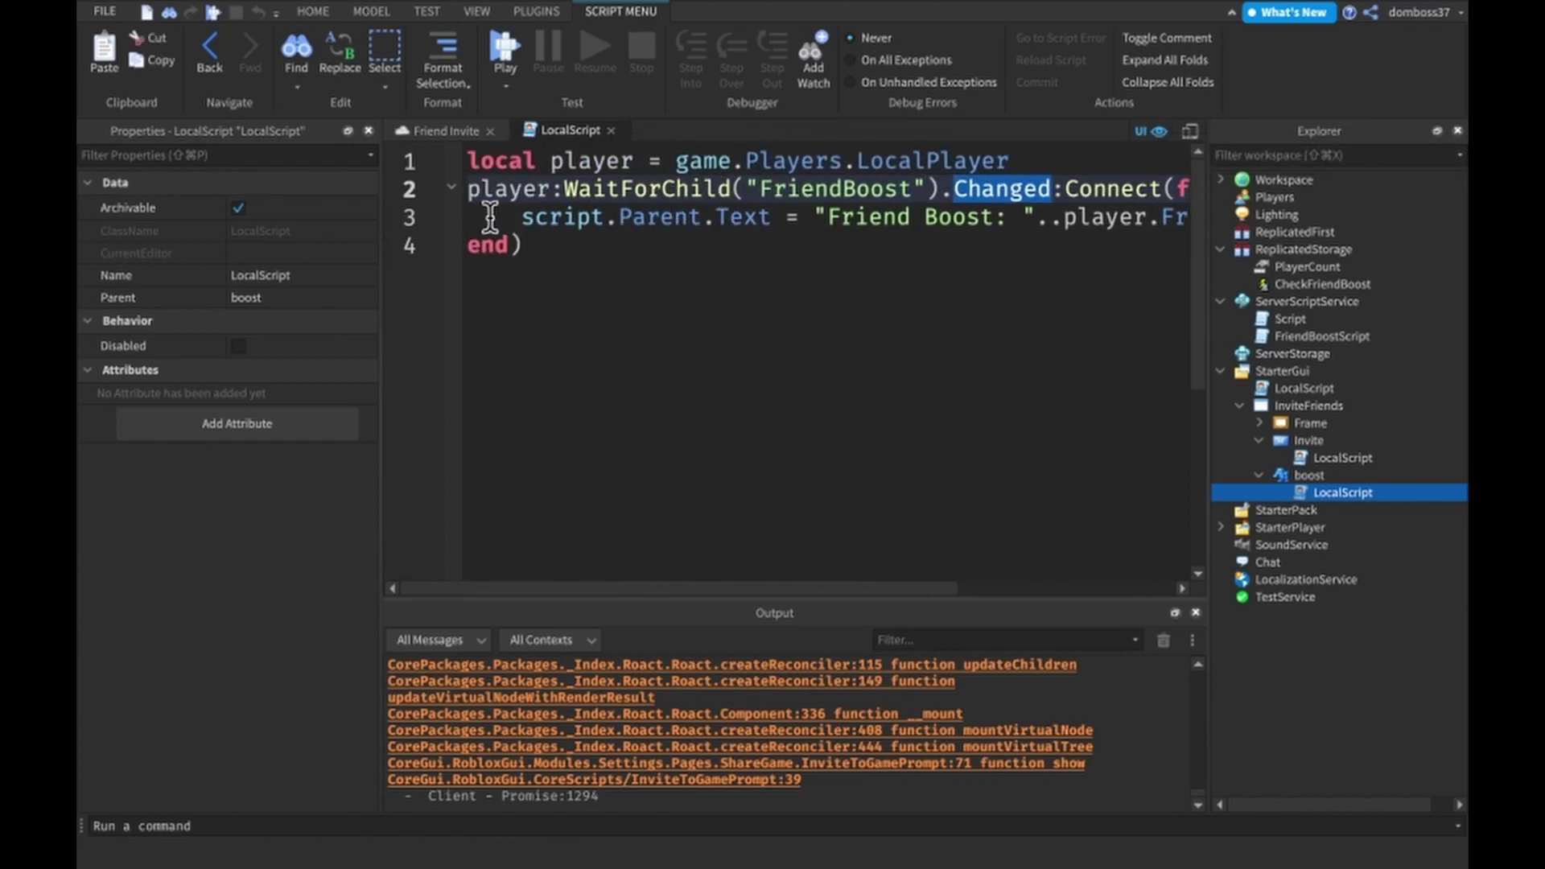
pyautogui.moveTo(513, 215); pyautogui.dragTo(800, 225)
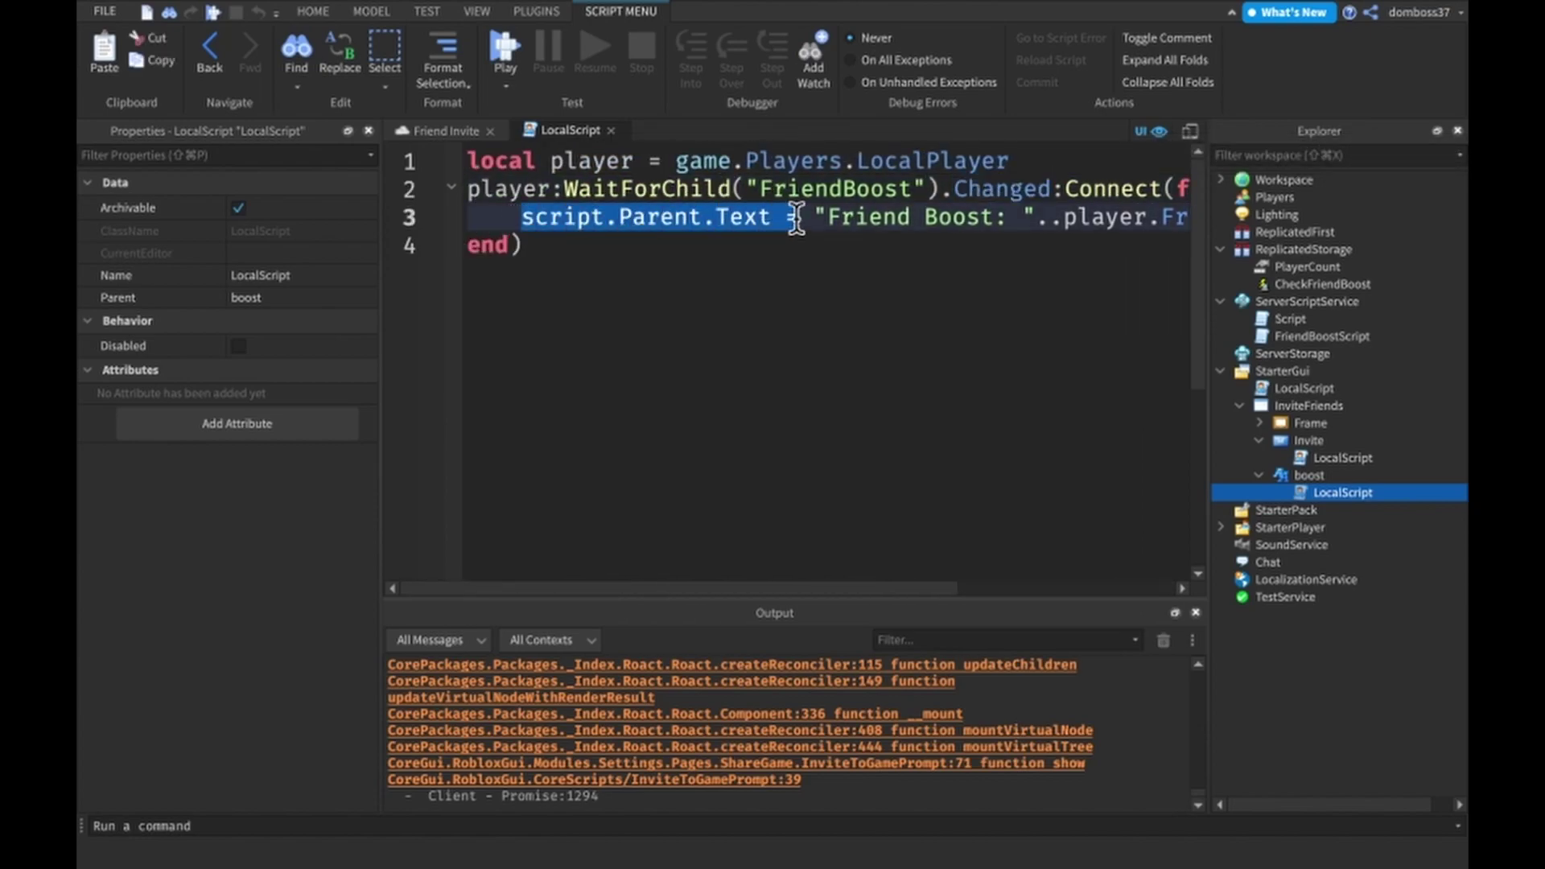
pyautogui.click(644, 241)
pyautogui.hscroll(3, 930, 181)
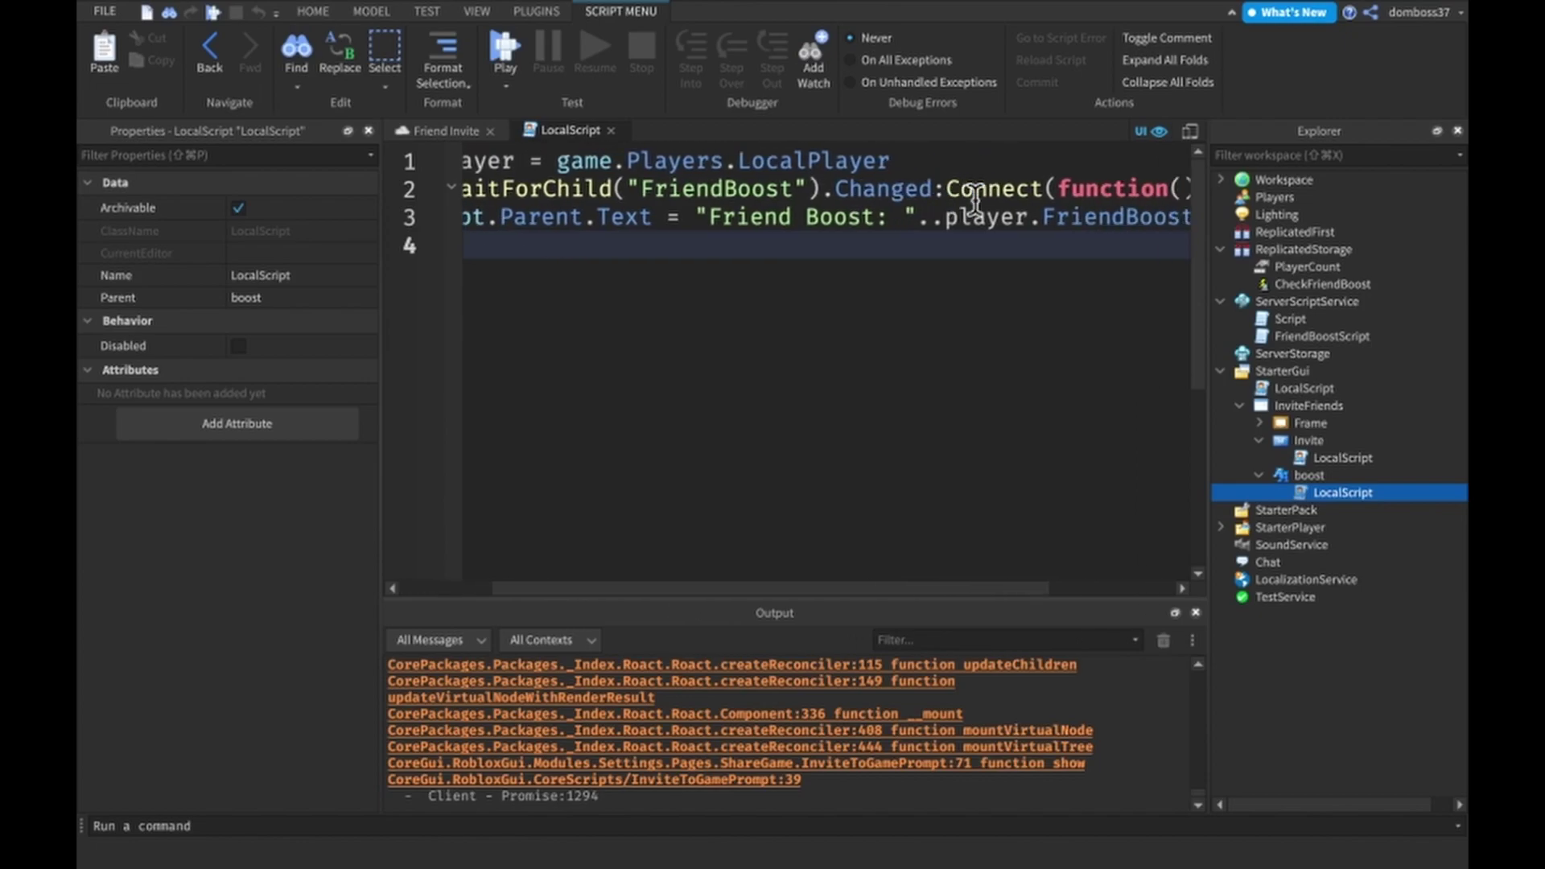
pyautogui.hscroll(1, 921, 221)
pyautogui.hscroll(2, 920, 224)
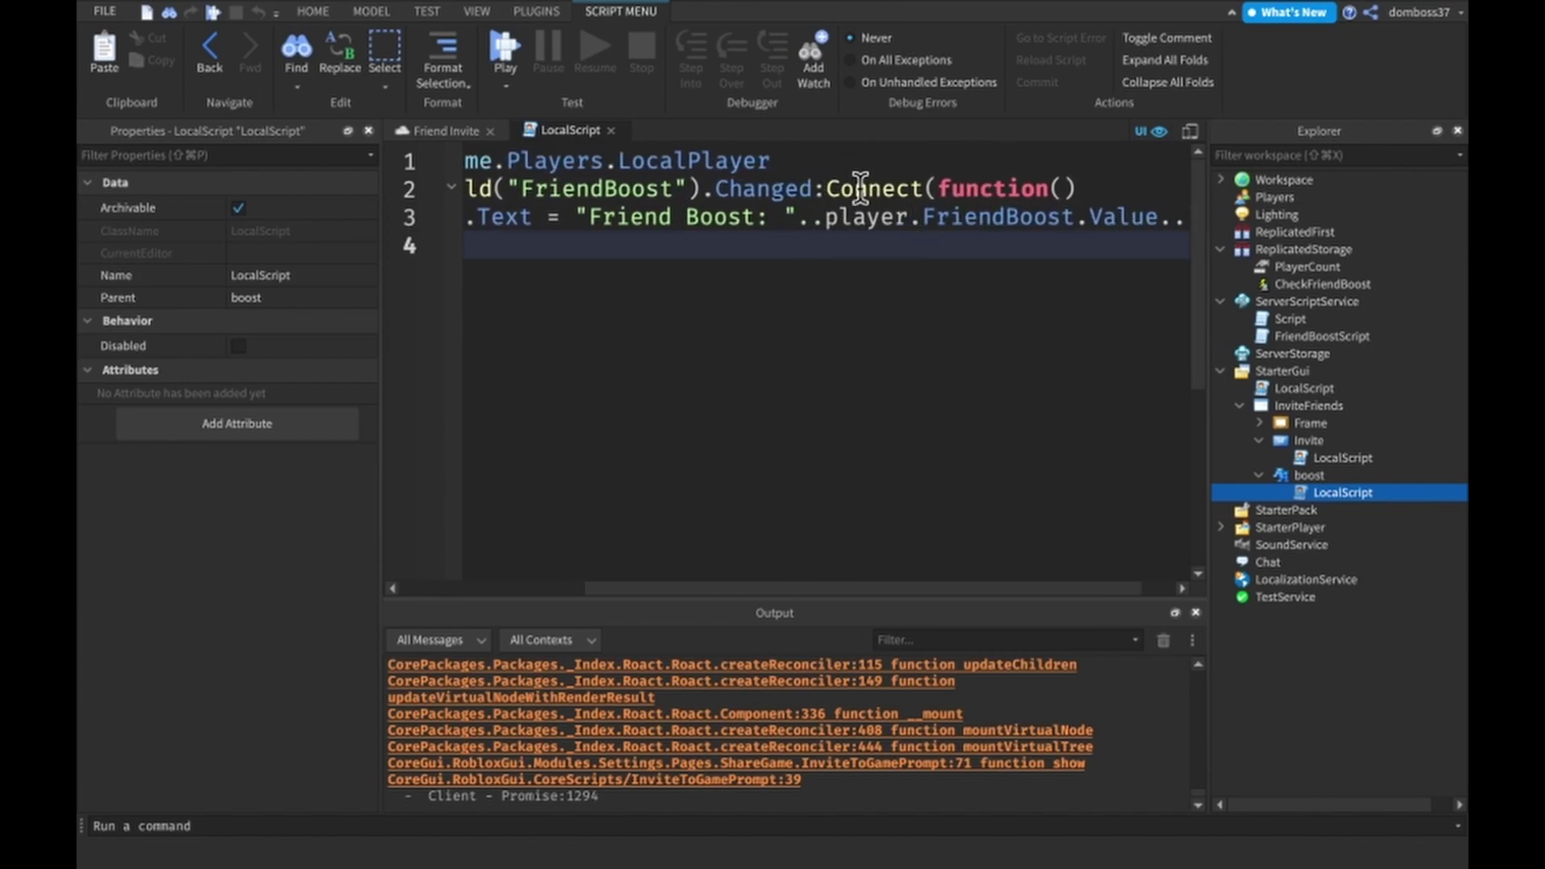
pyautogui.hscroll(1, 810, 239)
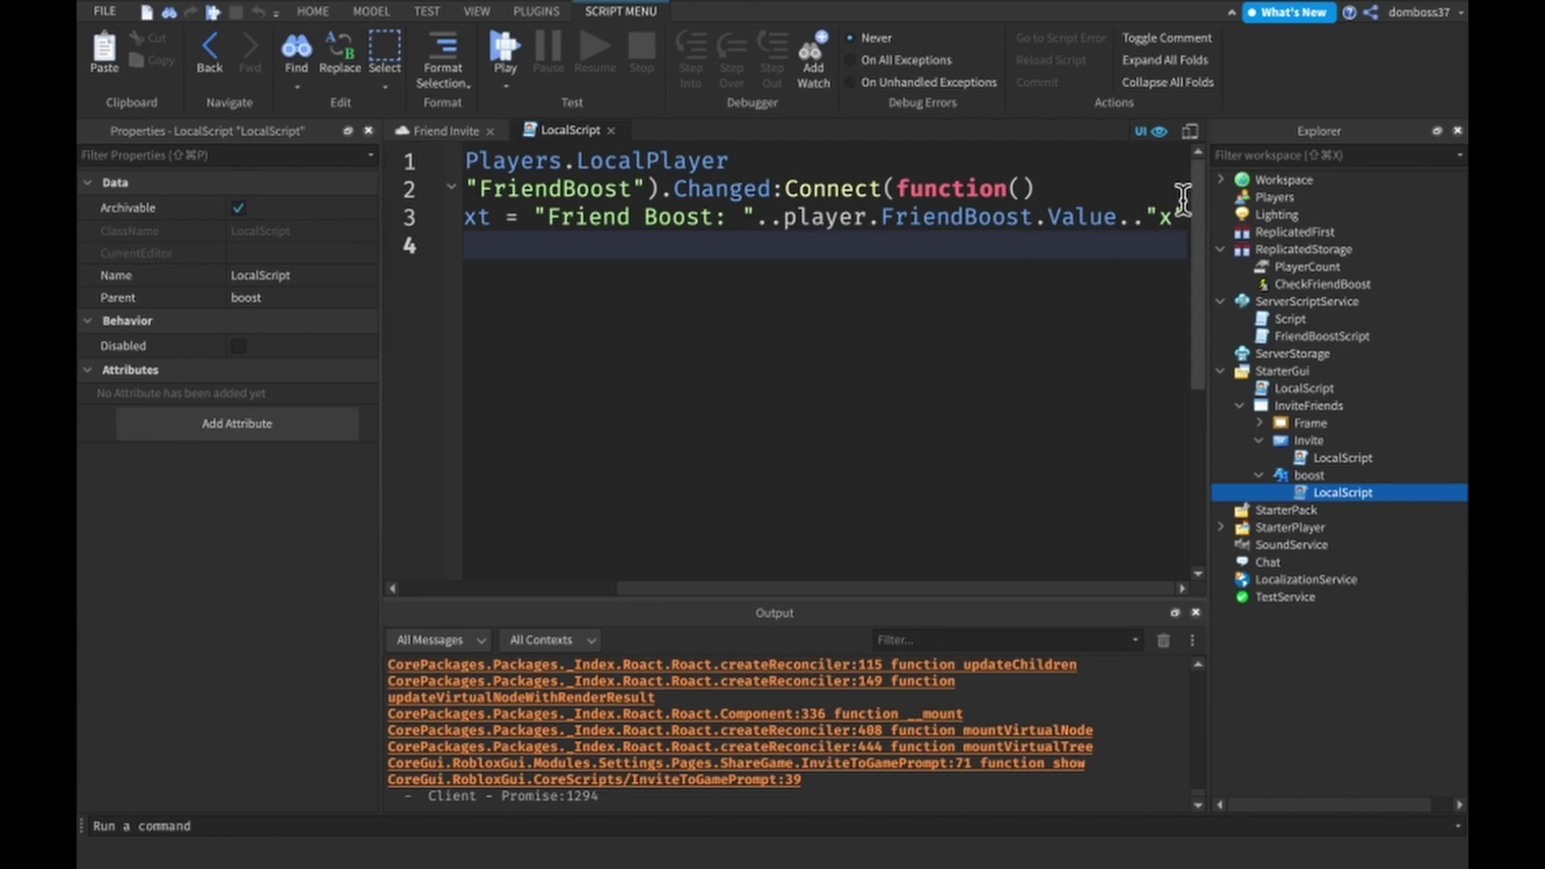
# - Reopen the server Script and add a game.Players.PlayerRemoving:Connect(function(player) handler
pyautogui.click(610, 131)
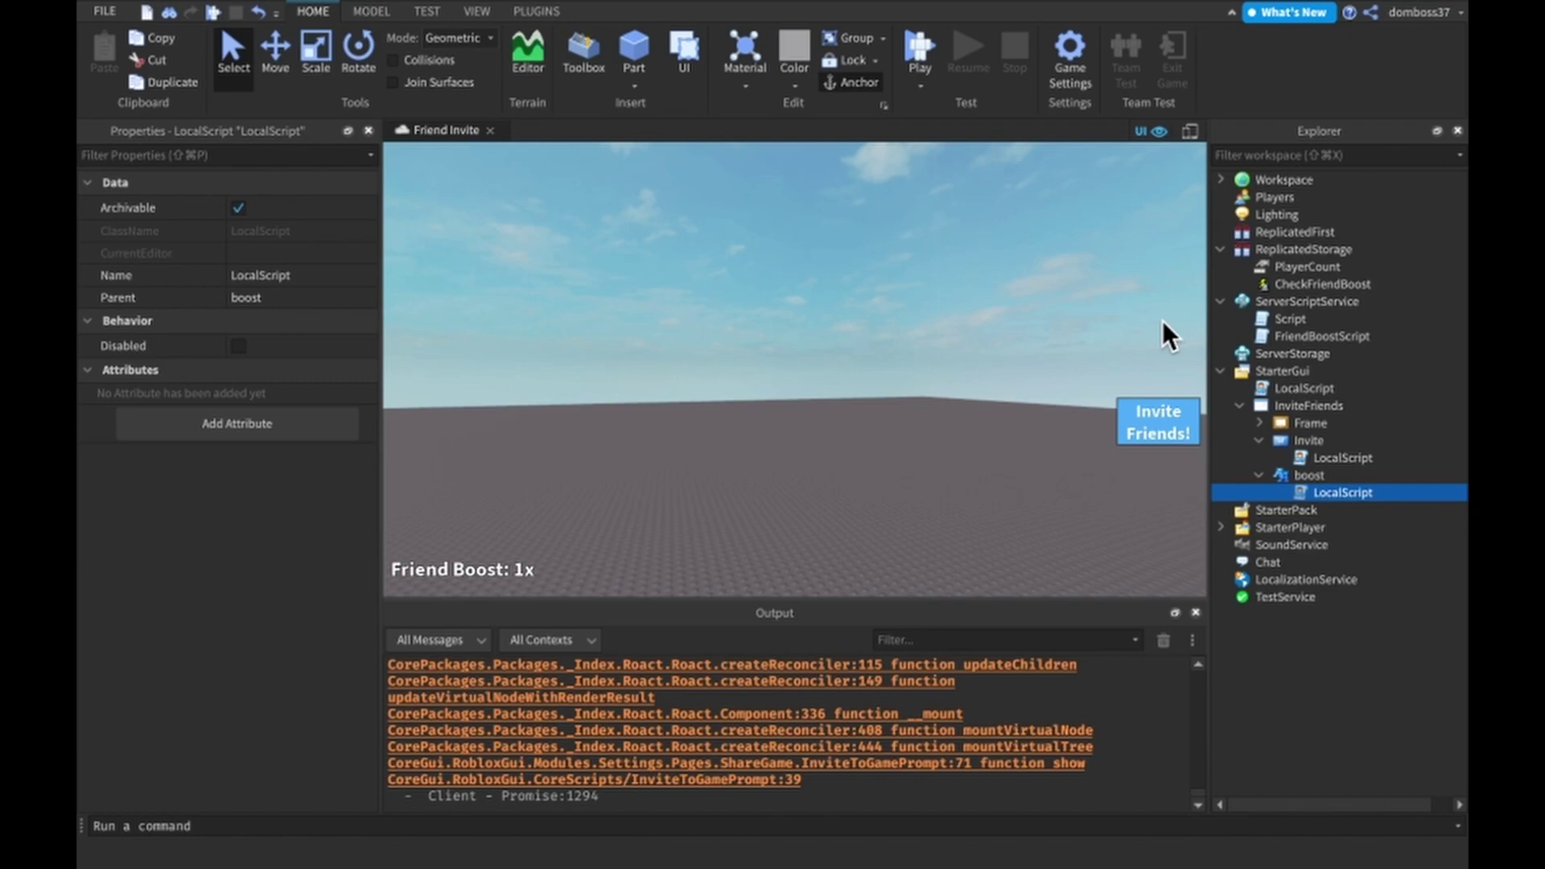
pyautogui.doubleClick(1259, 318)
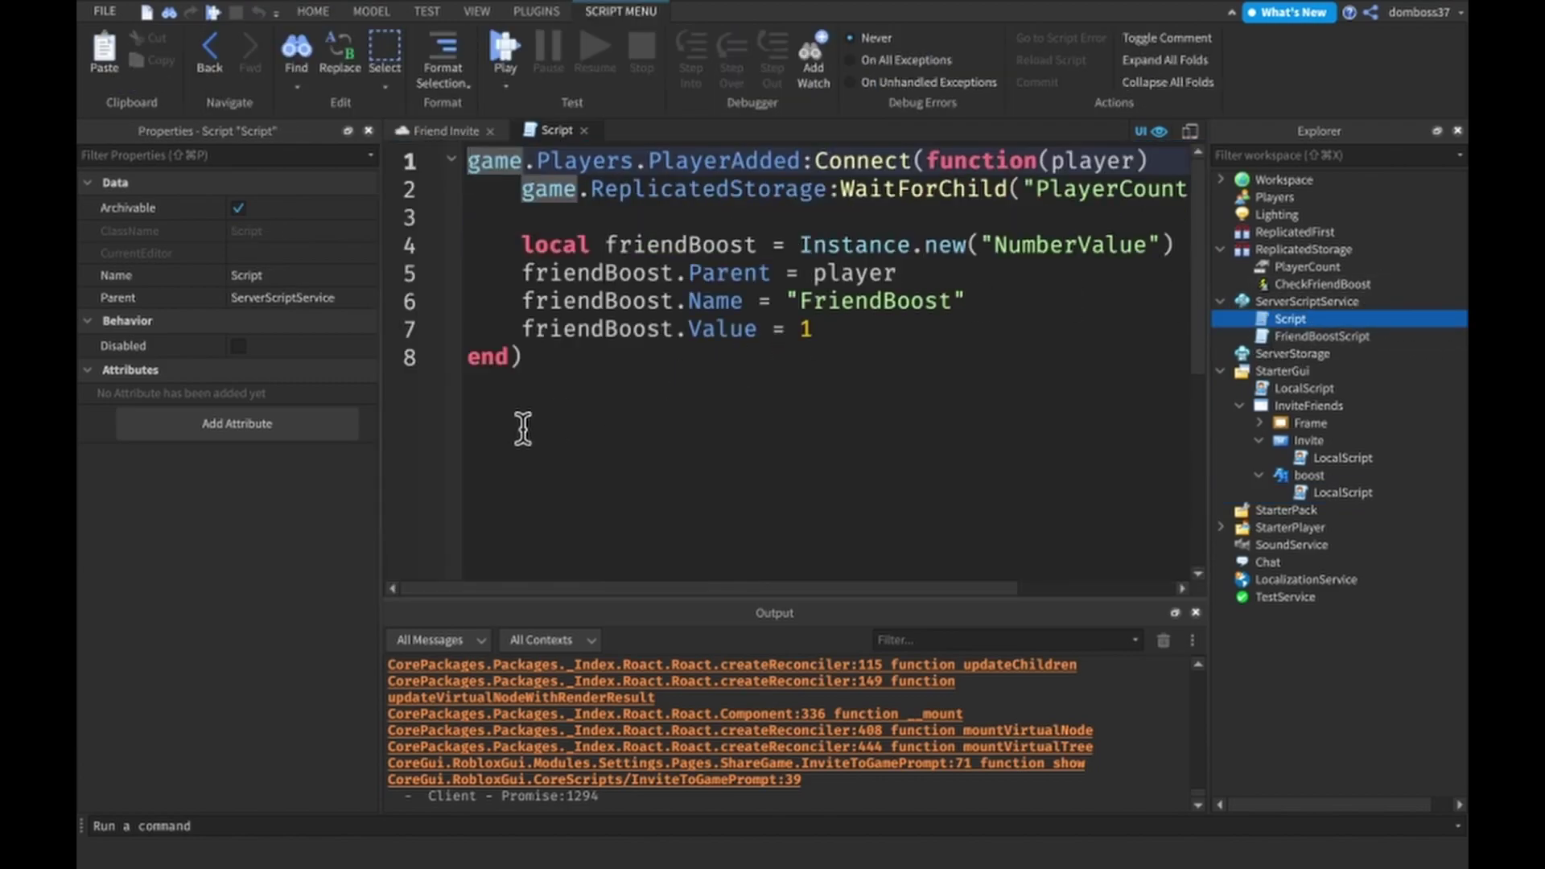
pyautogui.click(559, 359)
pyautogui.press('Return')
pyautogui.press('Return')
pyautogui.write('game.Pl')
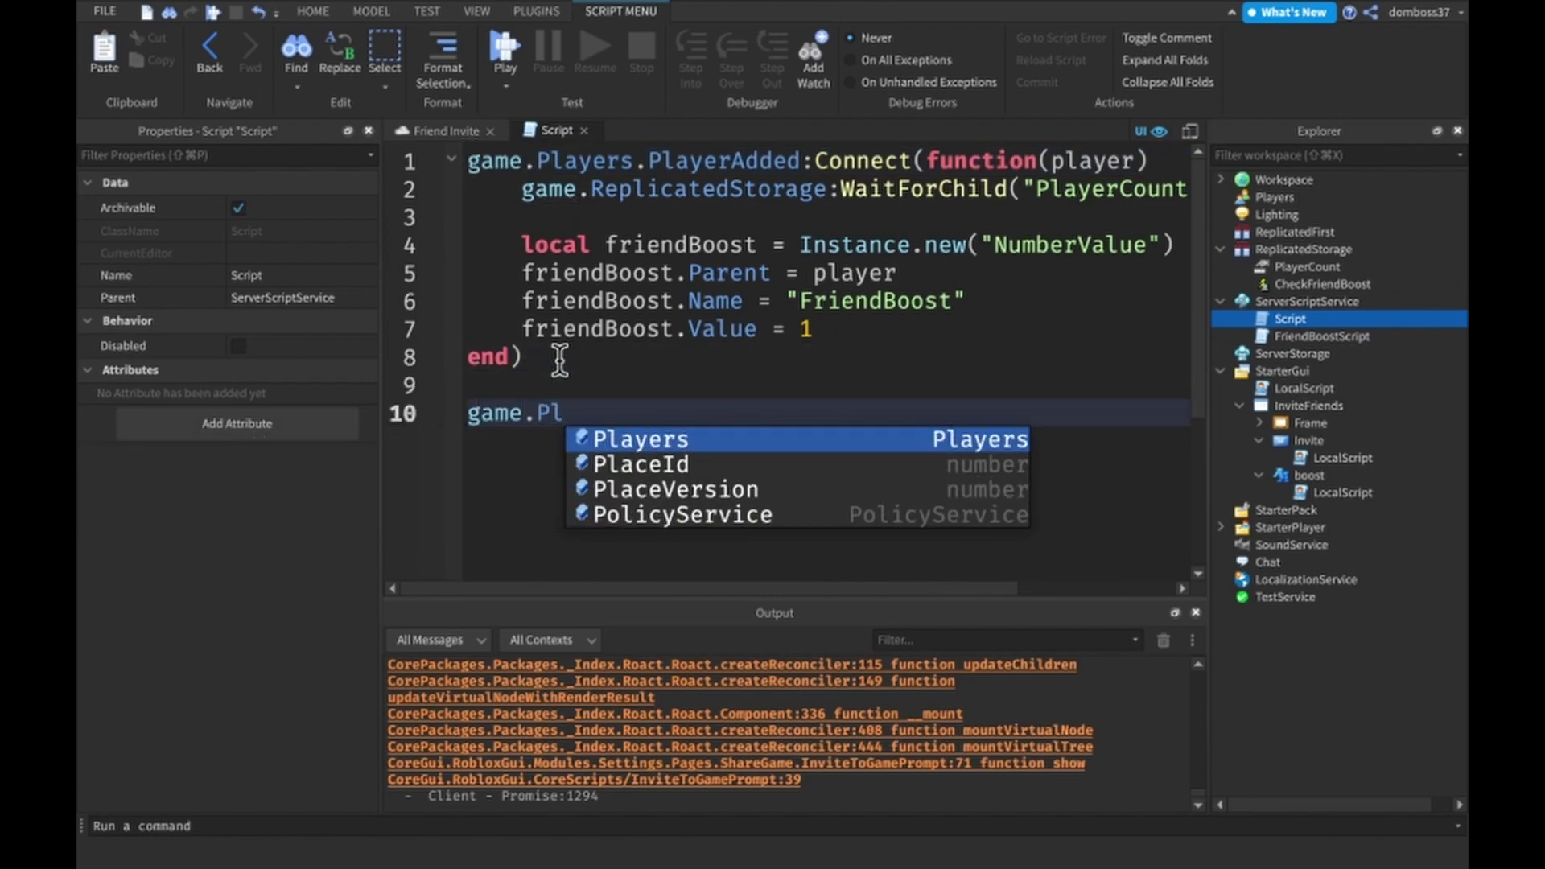
pyautogui.write('ayers.PL')
pyautogui.press('Down')
pyautogui.press('Tab')
pyautogui.write(':')
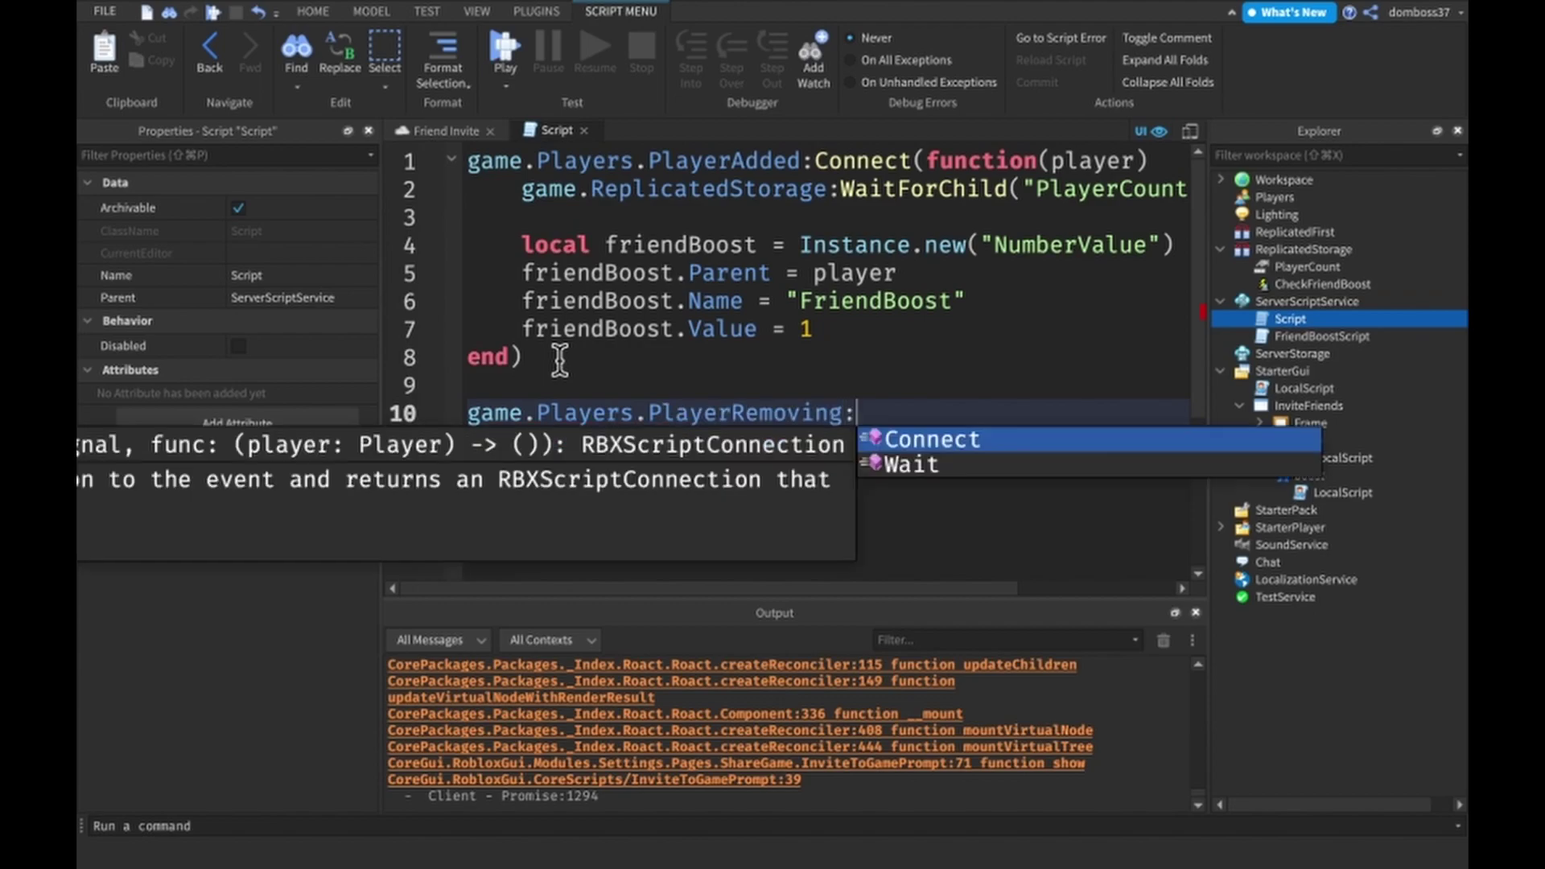
pyautogui.press('Tab')
pyautogui.write('(function(pla')
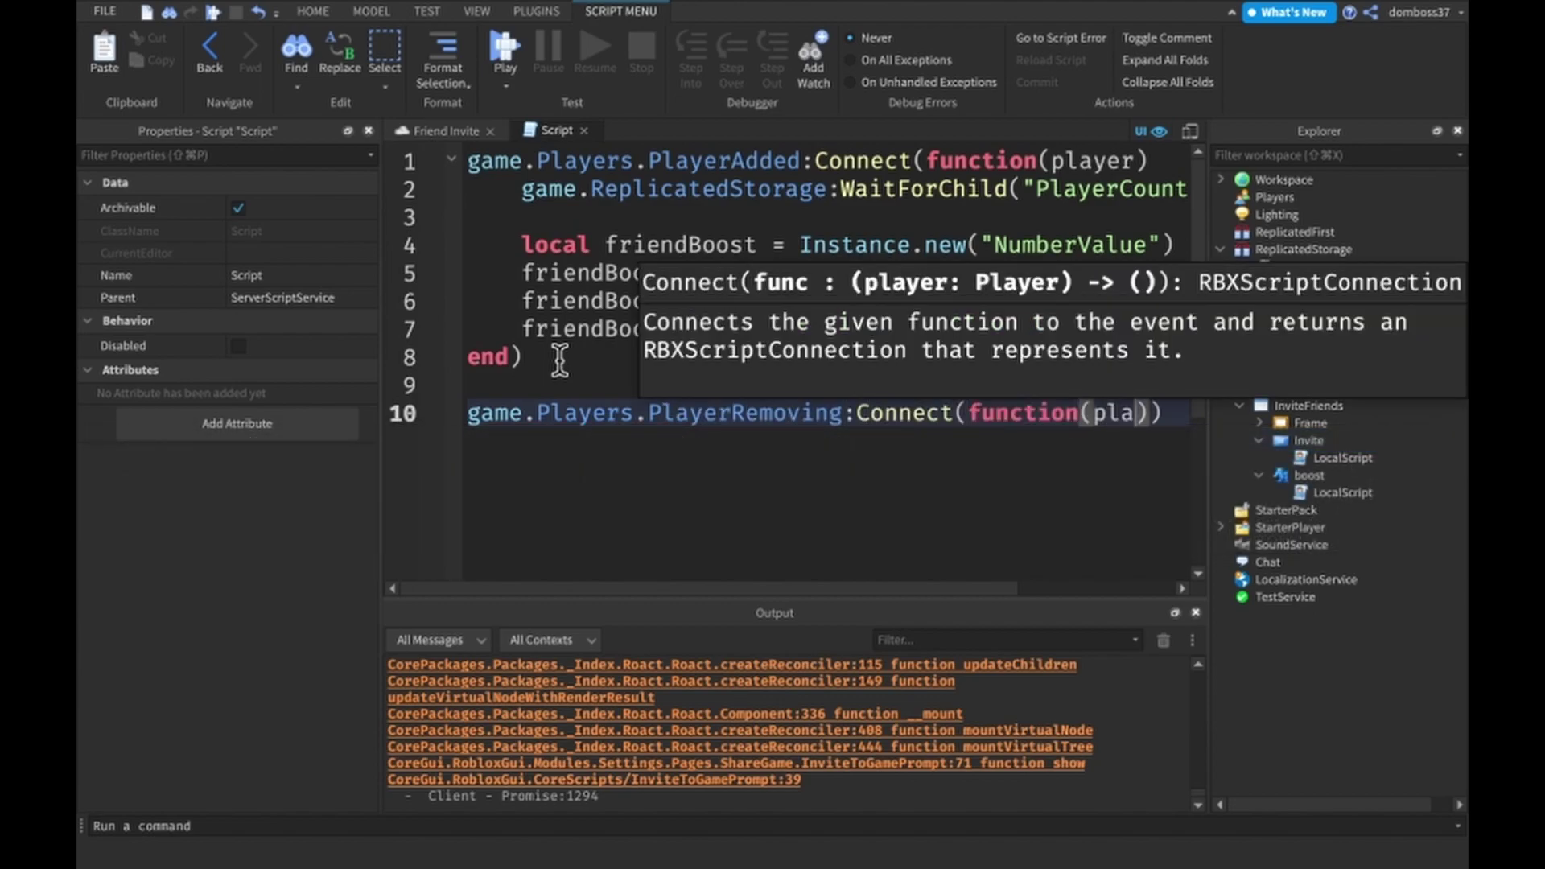
pyautogui.write('yer')
pyautogui.press('Right')
pyautogui.press('Return')
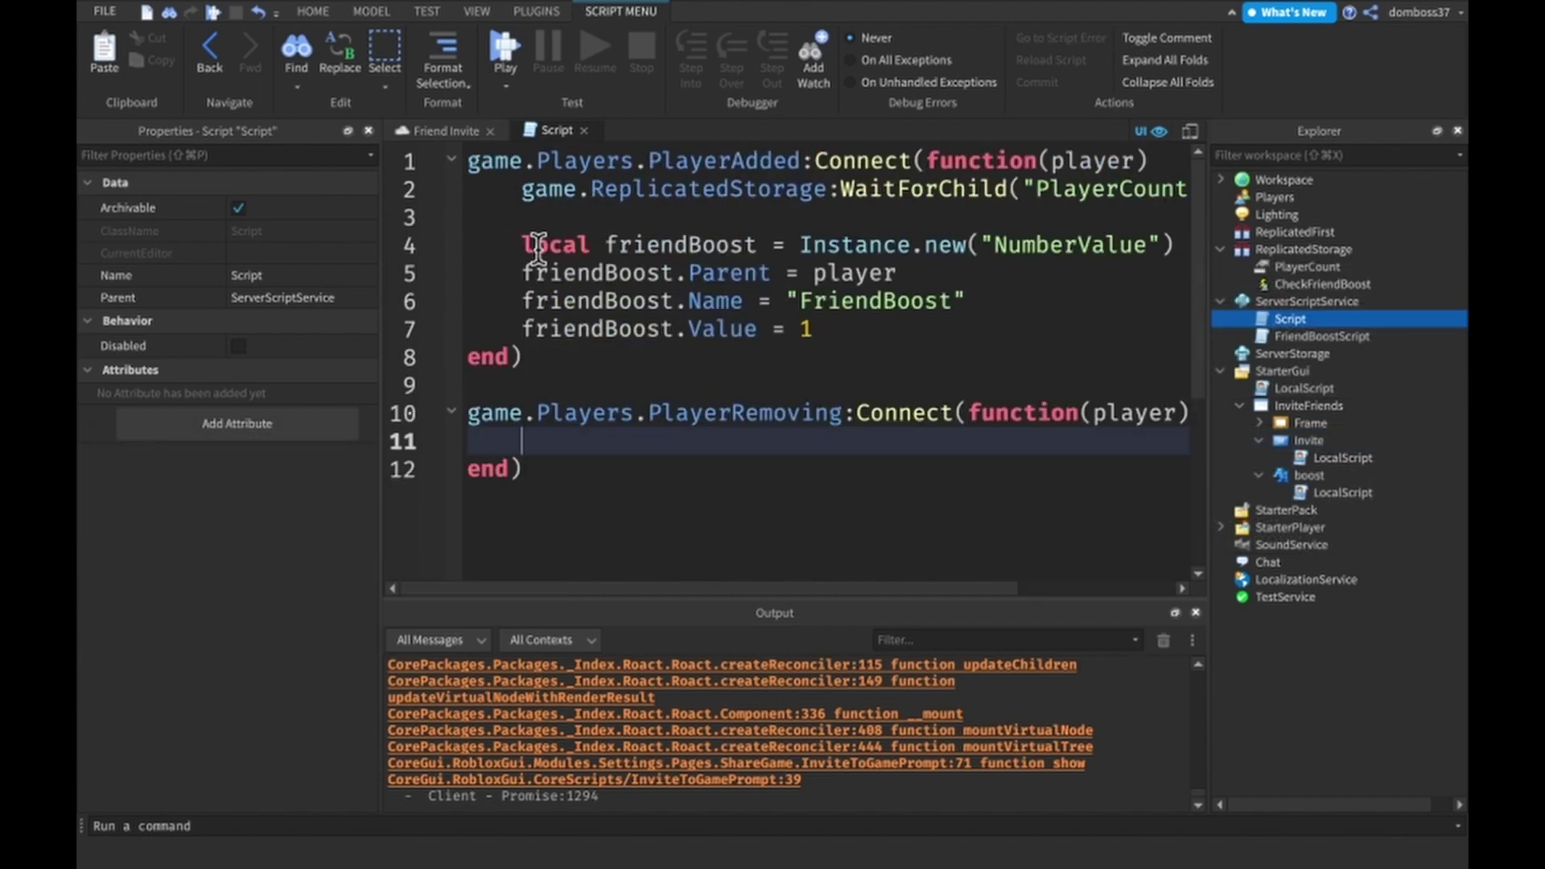
# - Copy the PlayerCount increment line into the new handler so it can subtract 1
pyautogui.moveTo(520, 189)
pyautogui.mouseDown()
pyautogui.moveTo(1340, 209)
pyautogui.moveTo(1307, 206)
pyautogui.mouseUp()
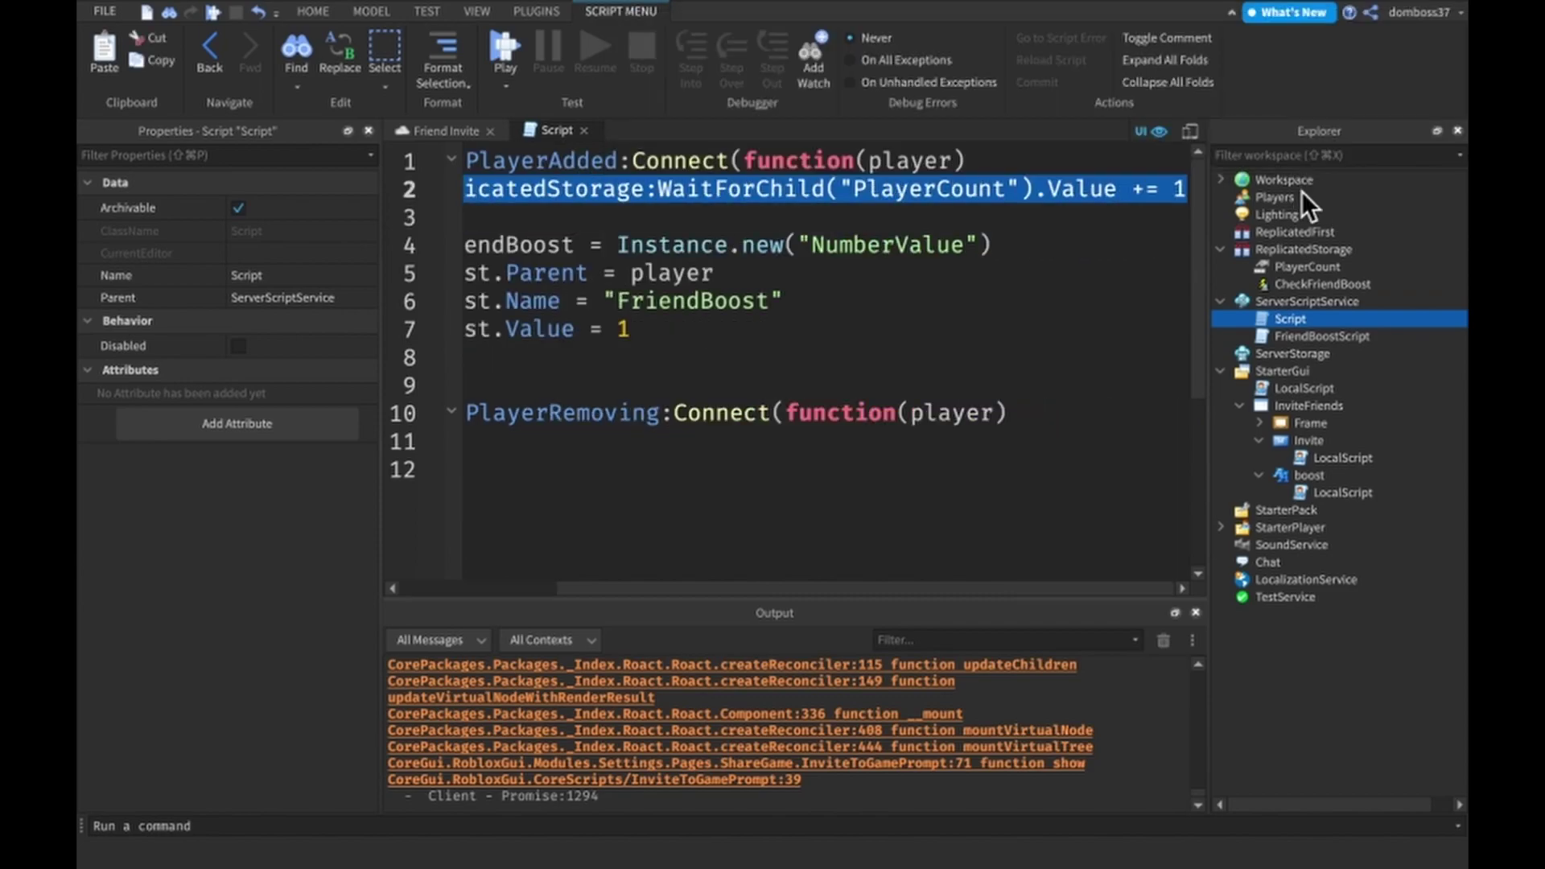
pyautogui.hotkey('ctrl', 'c')
pyautogui.click(658, 399)
pyautogui.hotkey('ctrl', 'v')
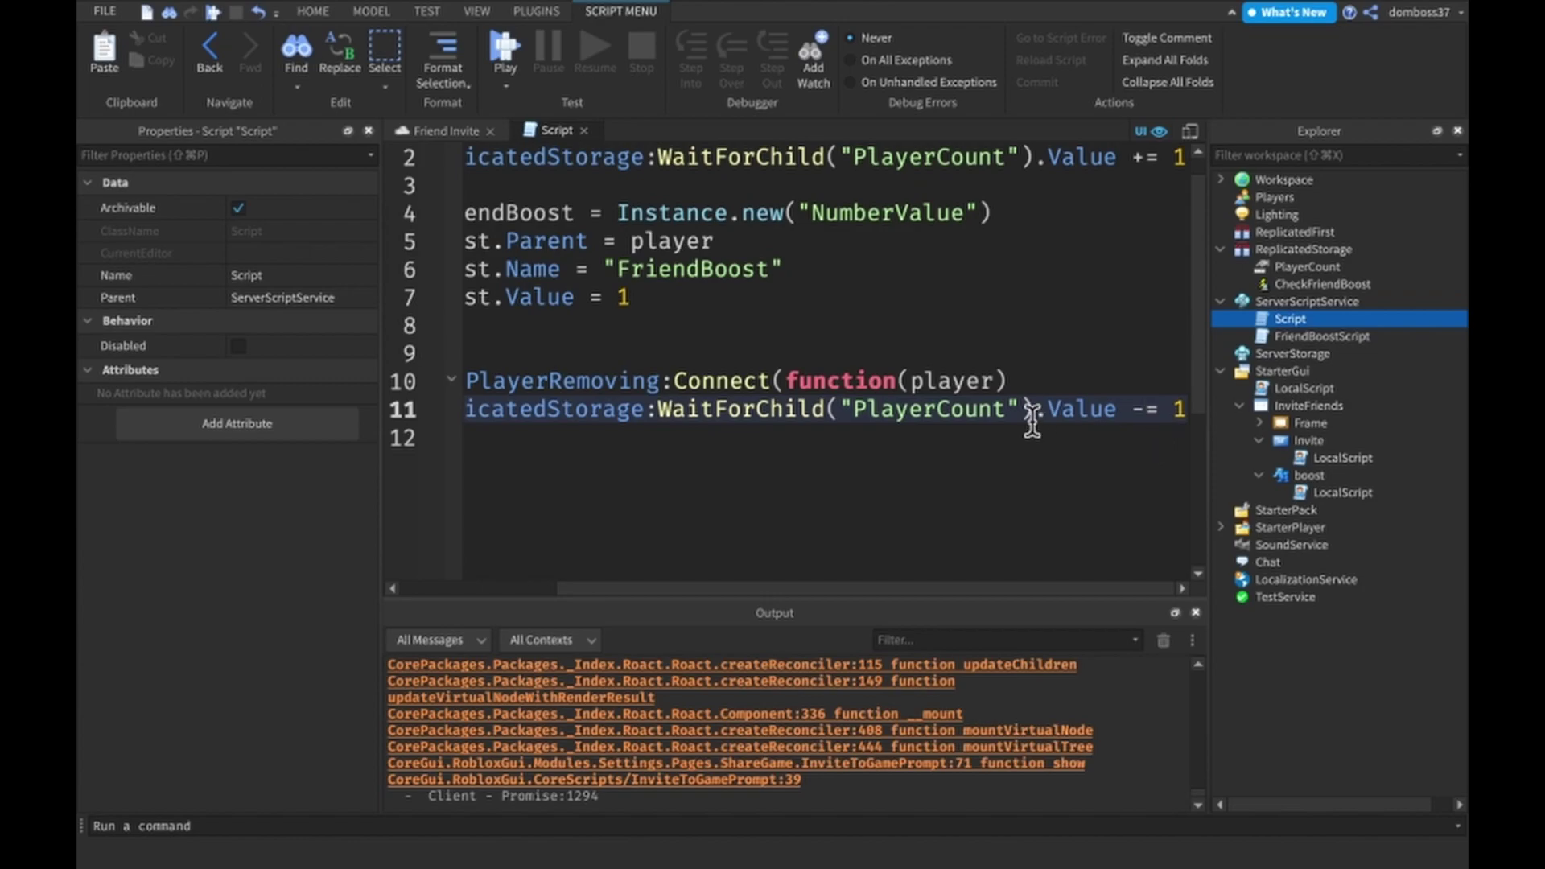
pyautogui.hscroll(-3, 1032, 416)
pyautogui.scroll(1, 741, 363)
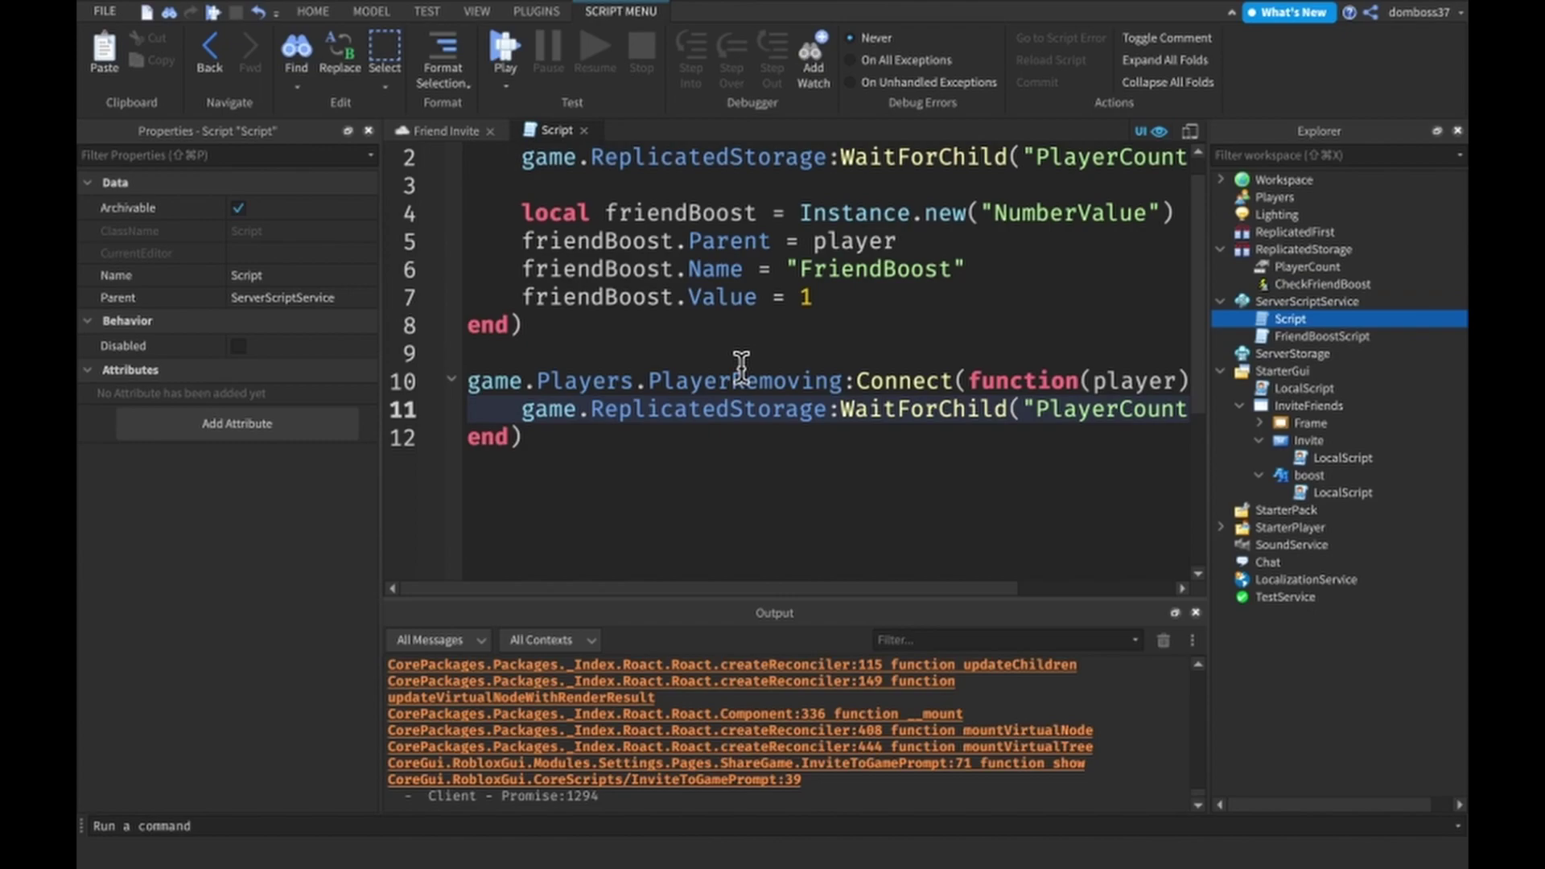
# - Return to the scene view and tilt it toward the baseplate
pyautogui.click(582, 129)
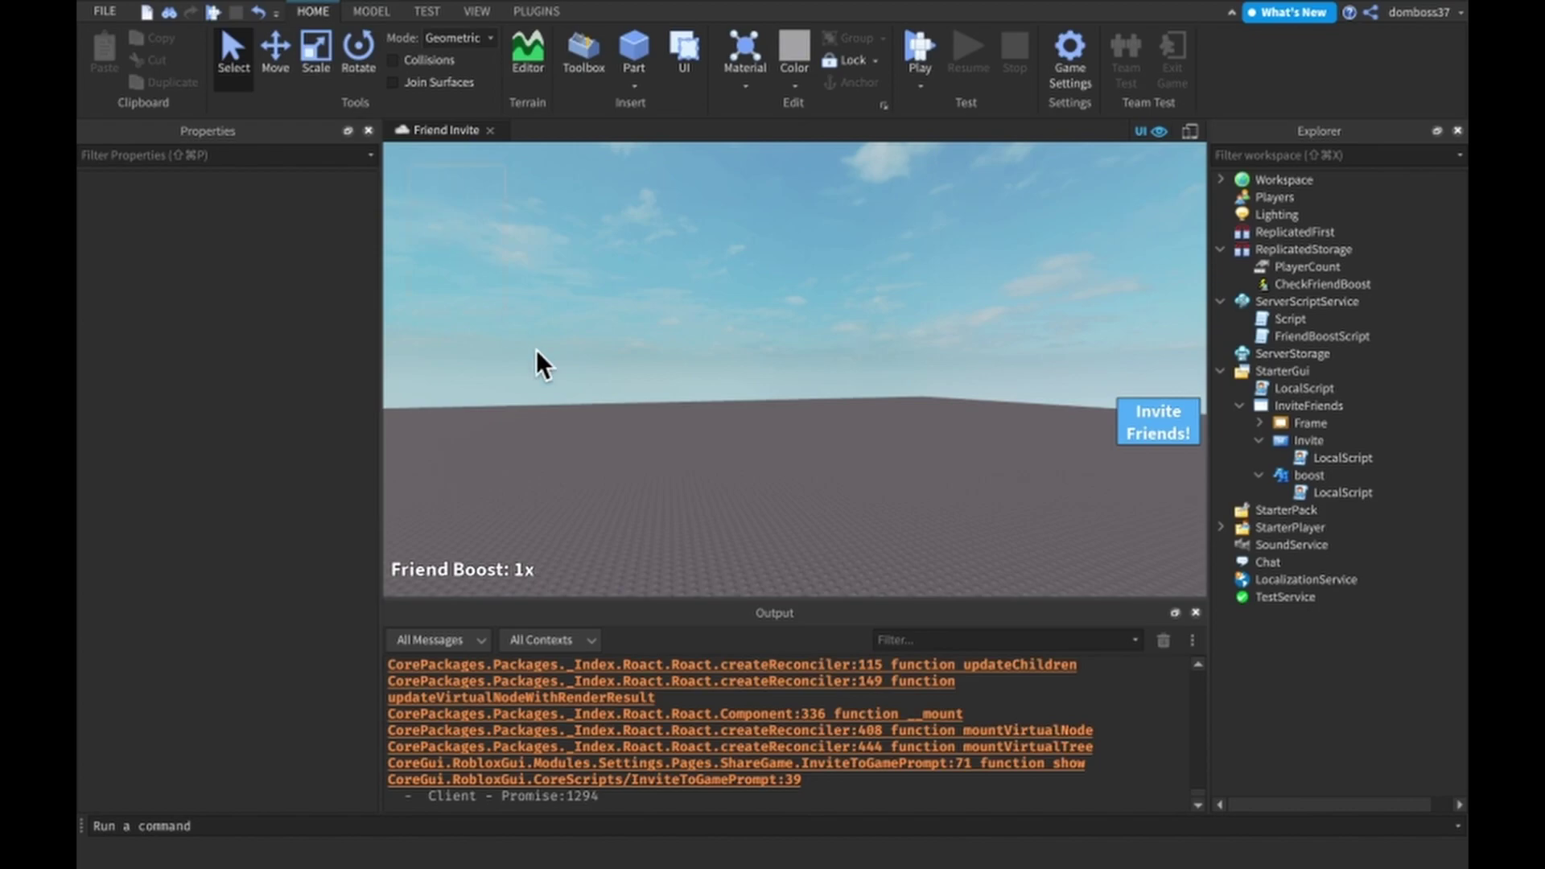
pyautogui.moveTo(536, 350); pyautogui.dragTo(841, 496)
pyautogui.moveTo(842, 496); pyautogui.dragTo(841, 495, button='right')
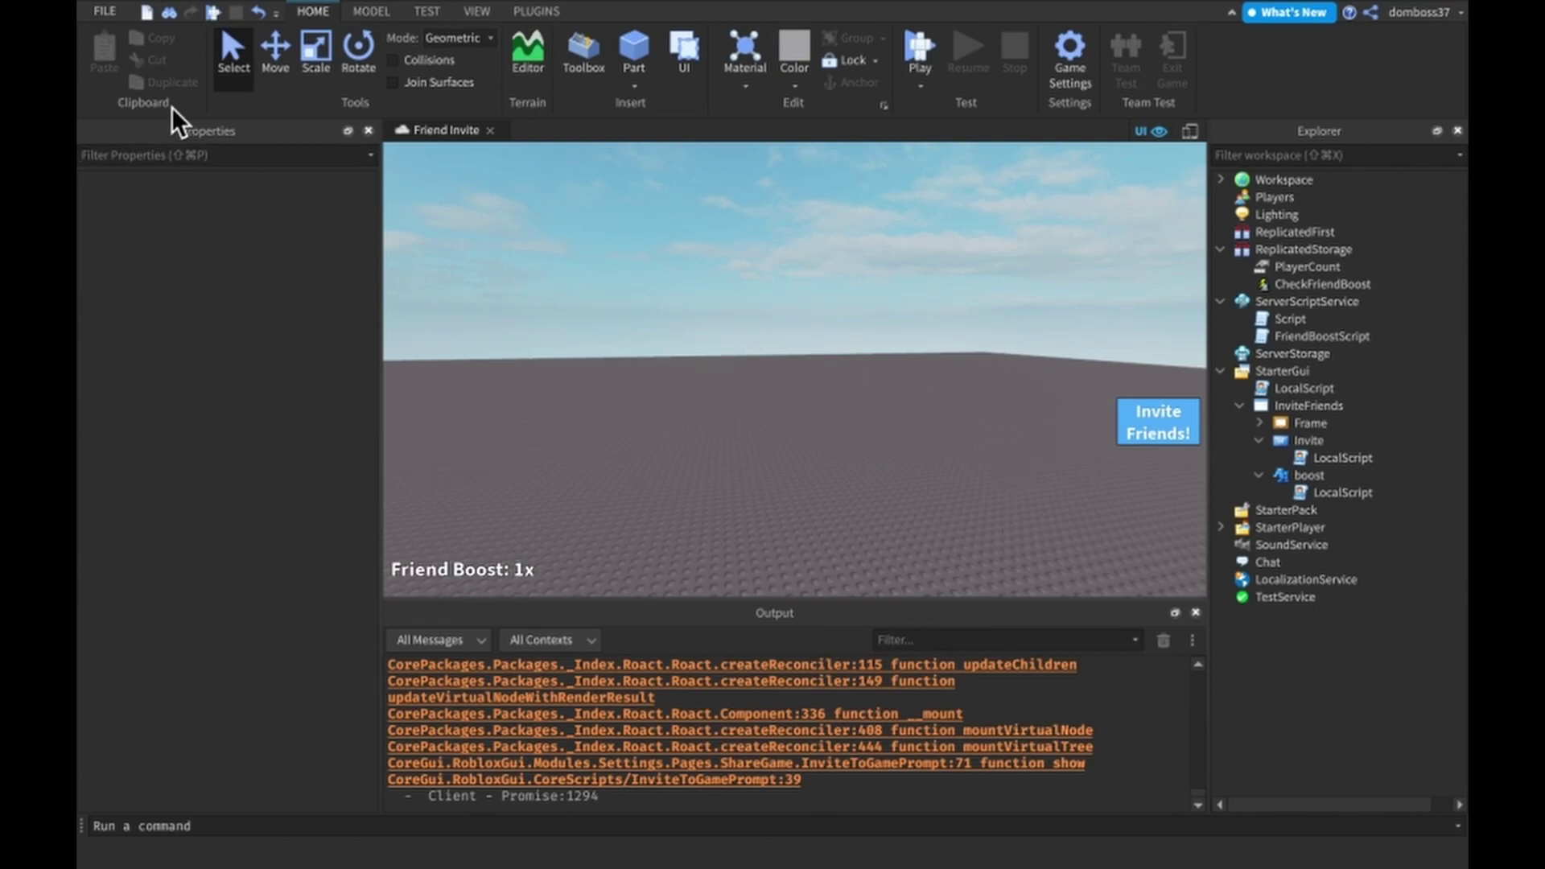
# - Save the Friend Invite place to Roblox, then publish it and launch the game
pyautogui.click(96, 14)
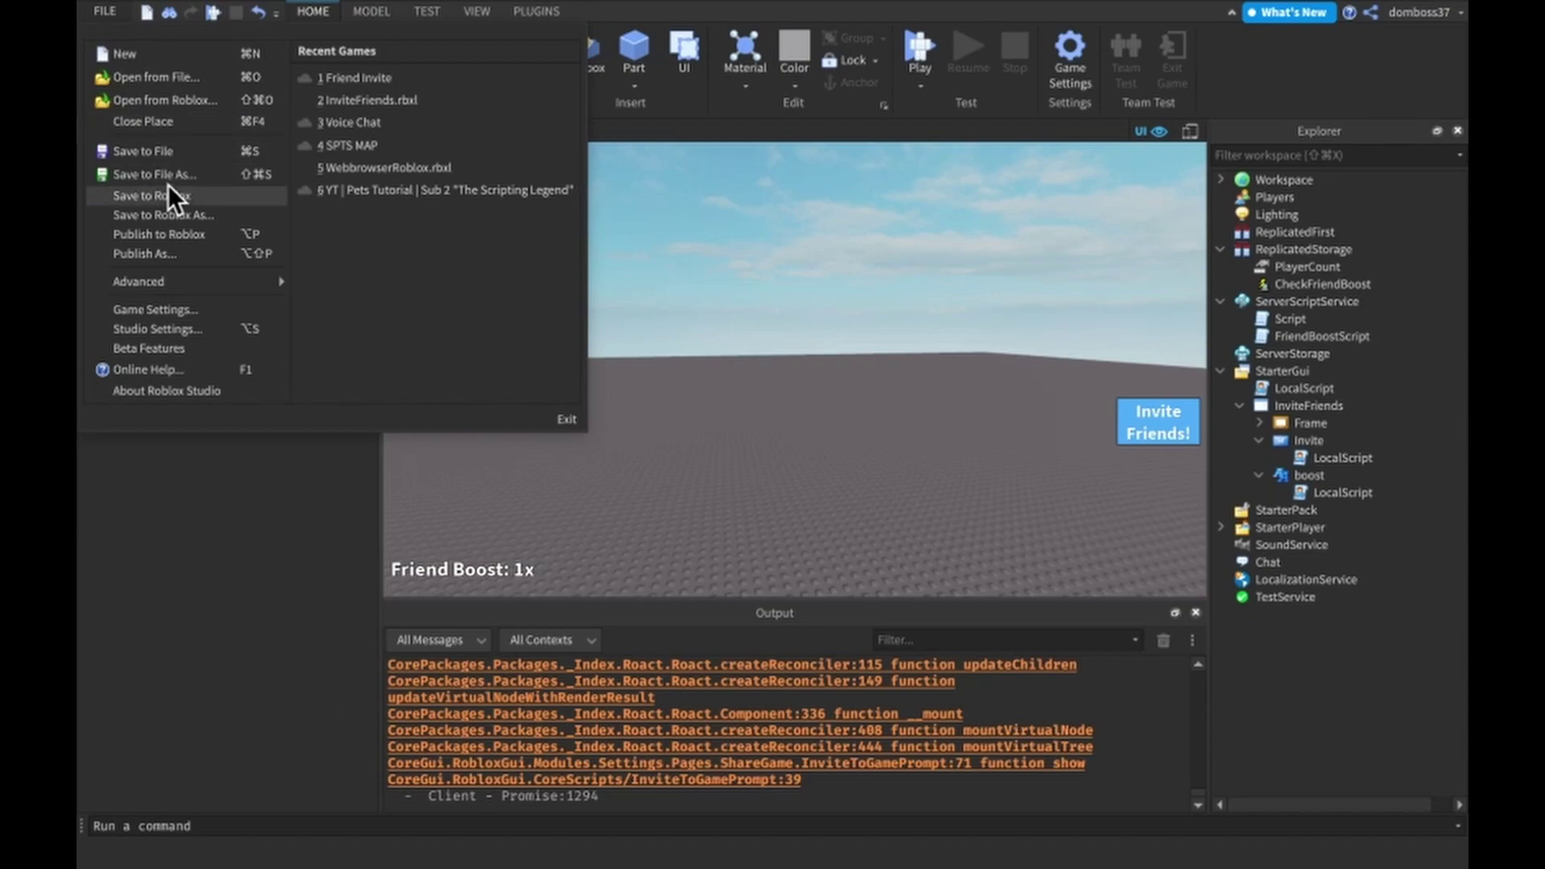
pyautogui.click(169, 193)
pyautogui.click(96, 16)
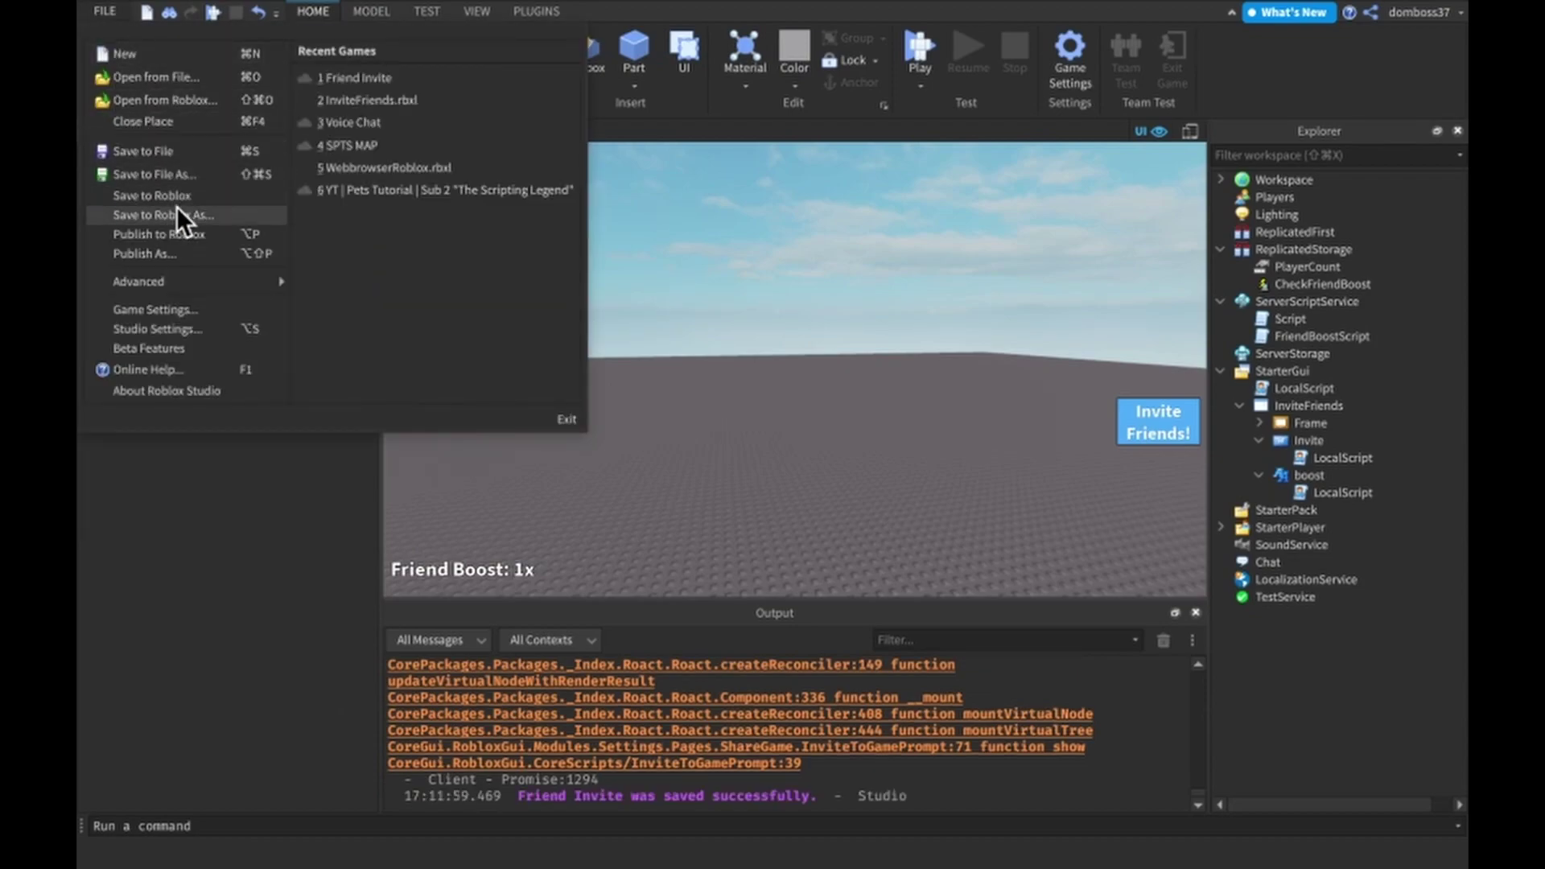
pyautogui.click(176, 235)
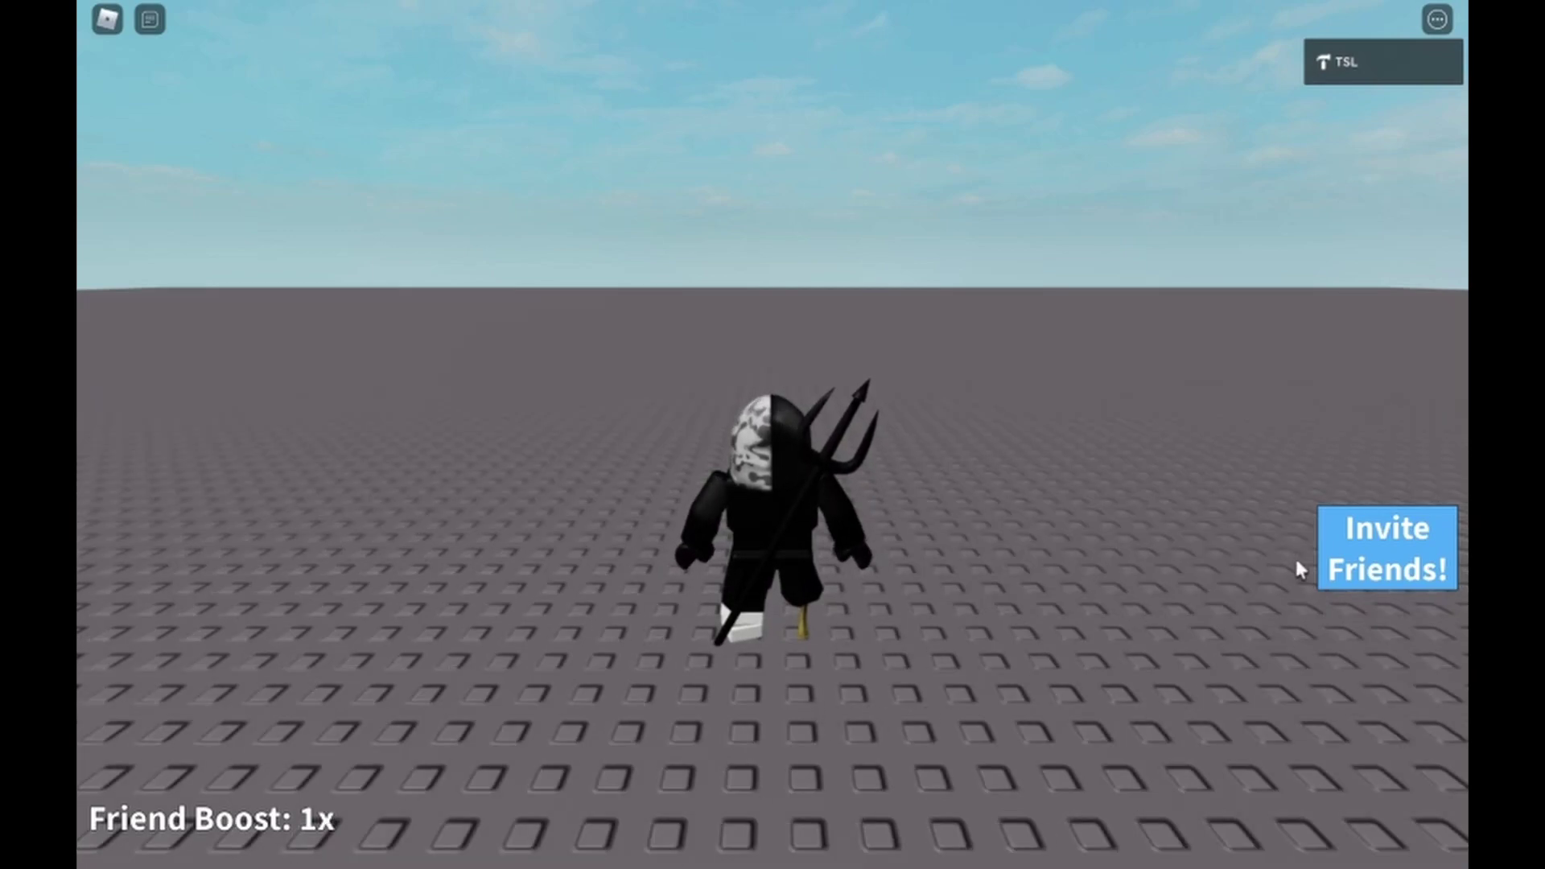
# - Send a game invite to the searched friend from the Invite Friends panel and close it
pyautogui.click(1399, 580)
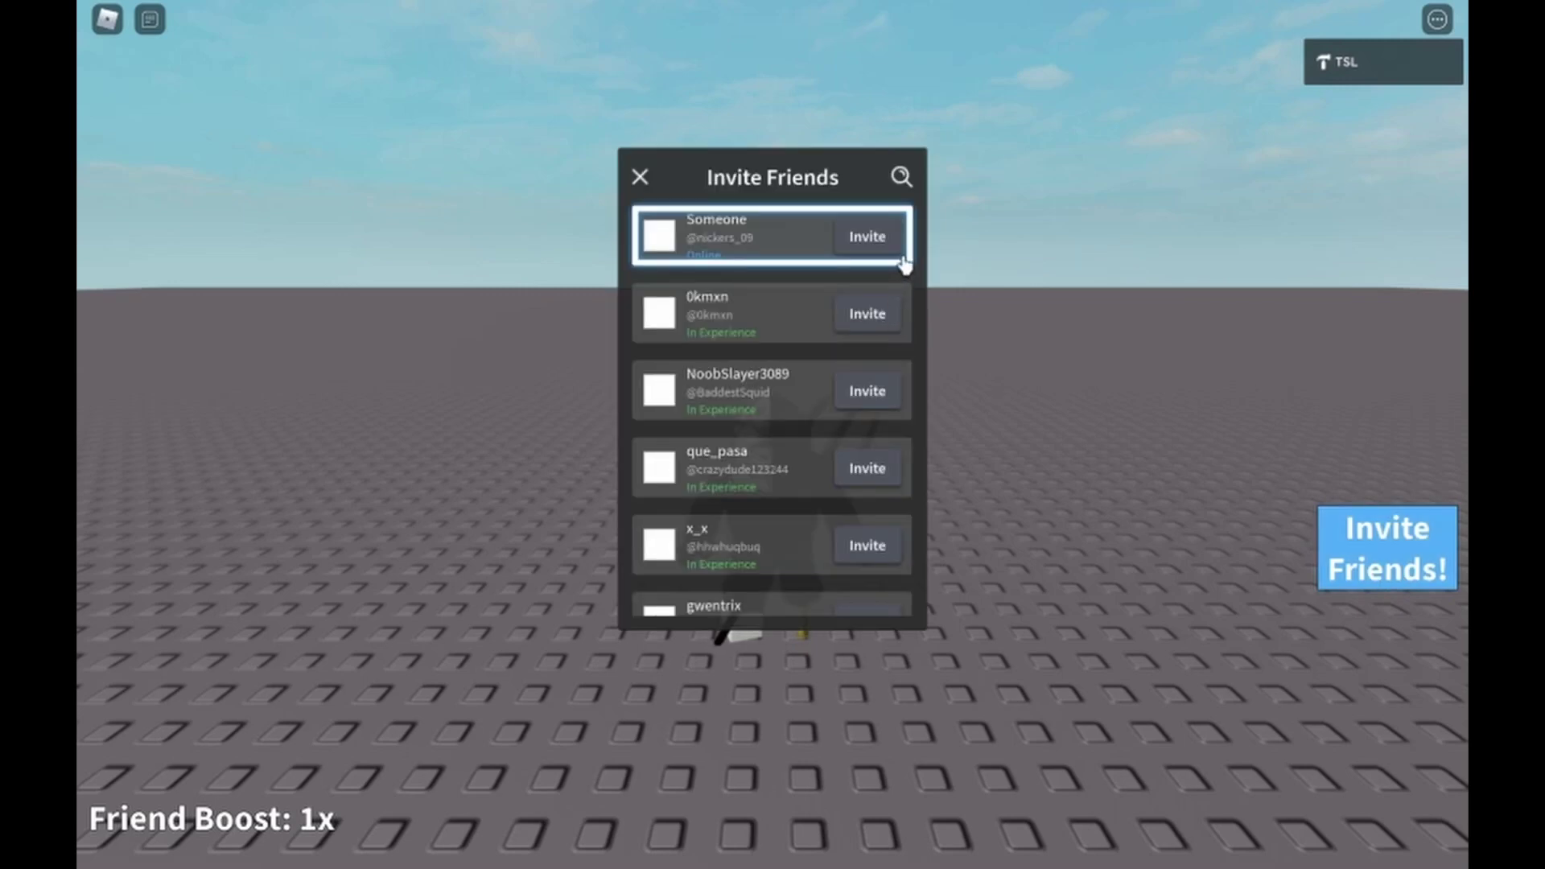
pyautogui.write('s')
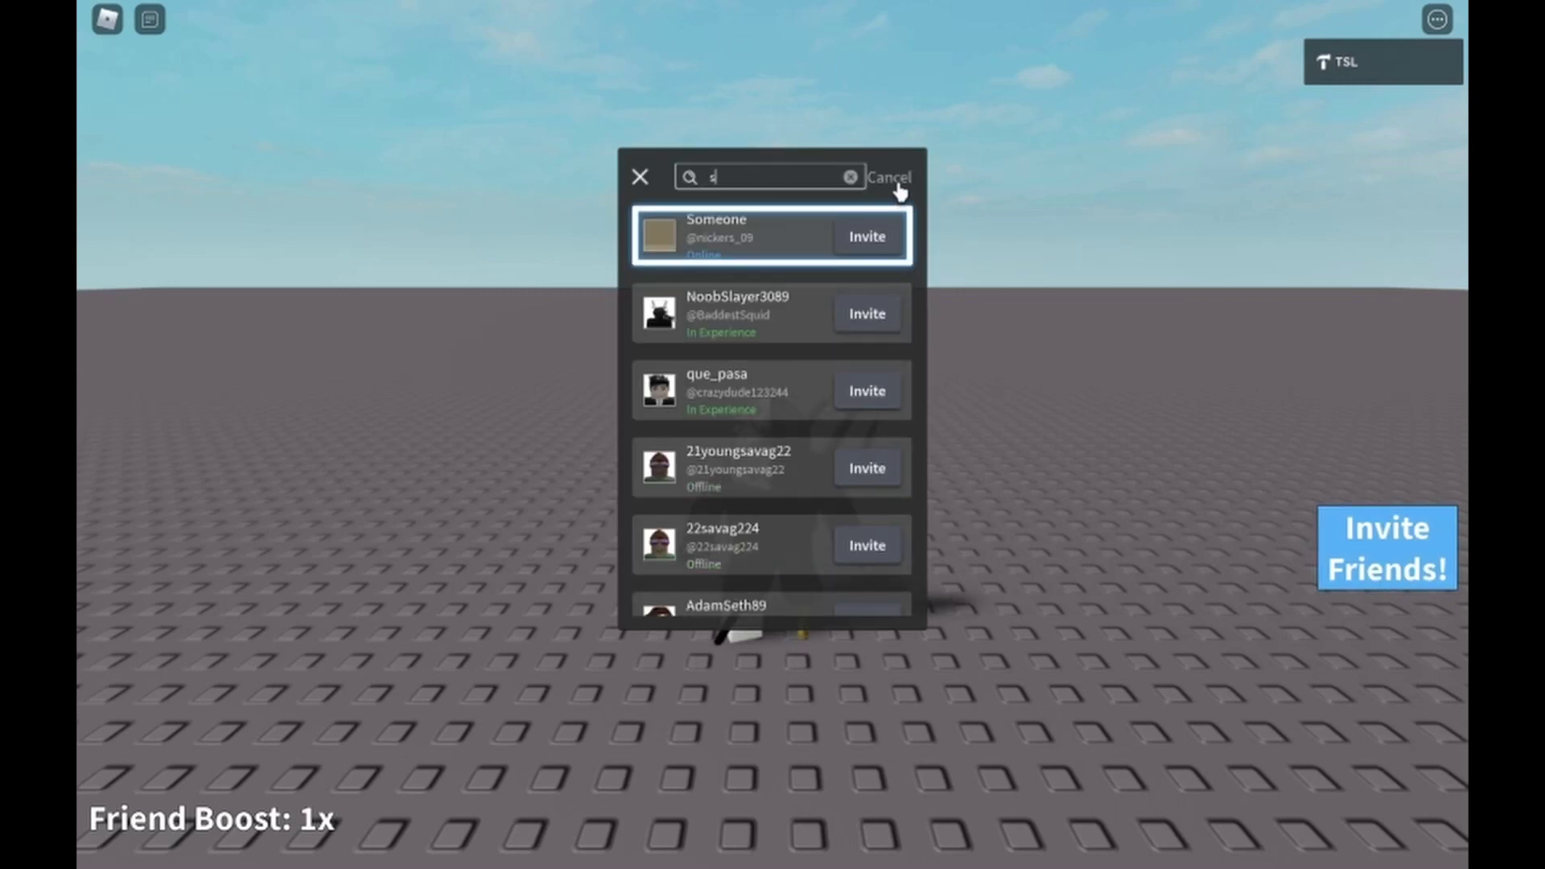
pyautogui.write('eb')
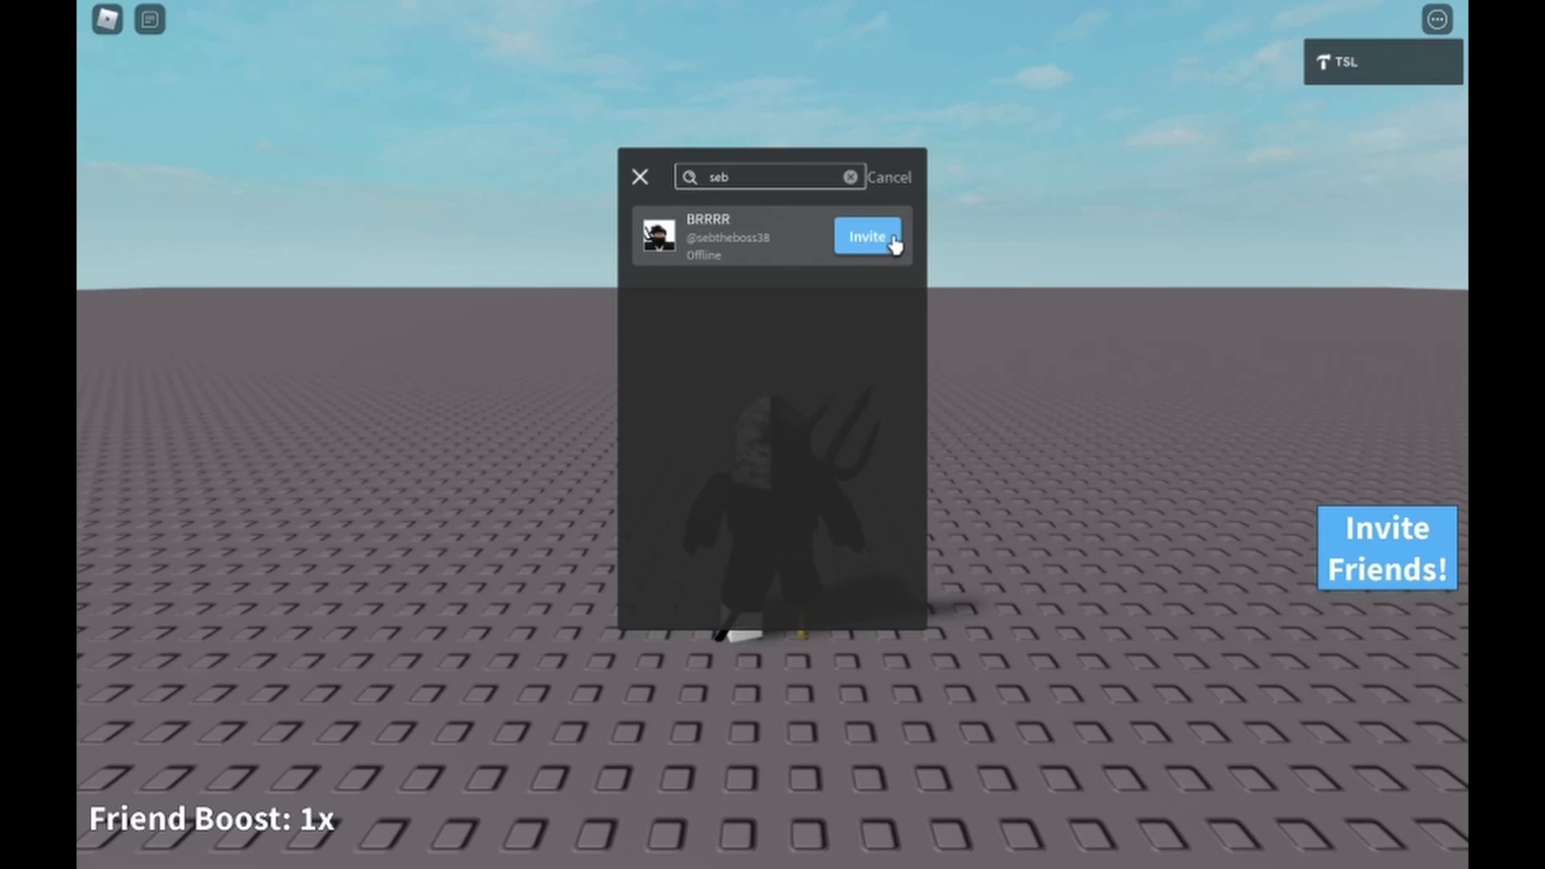
pyautogui.click(881, 245)
pyautogui.click(639, 179)
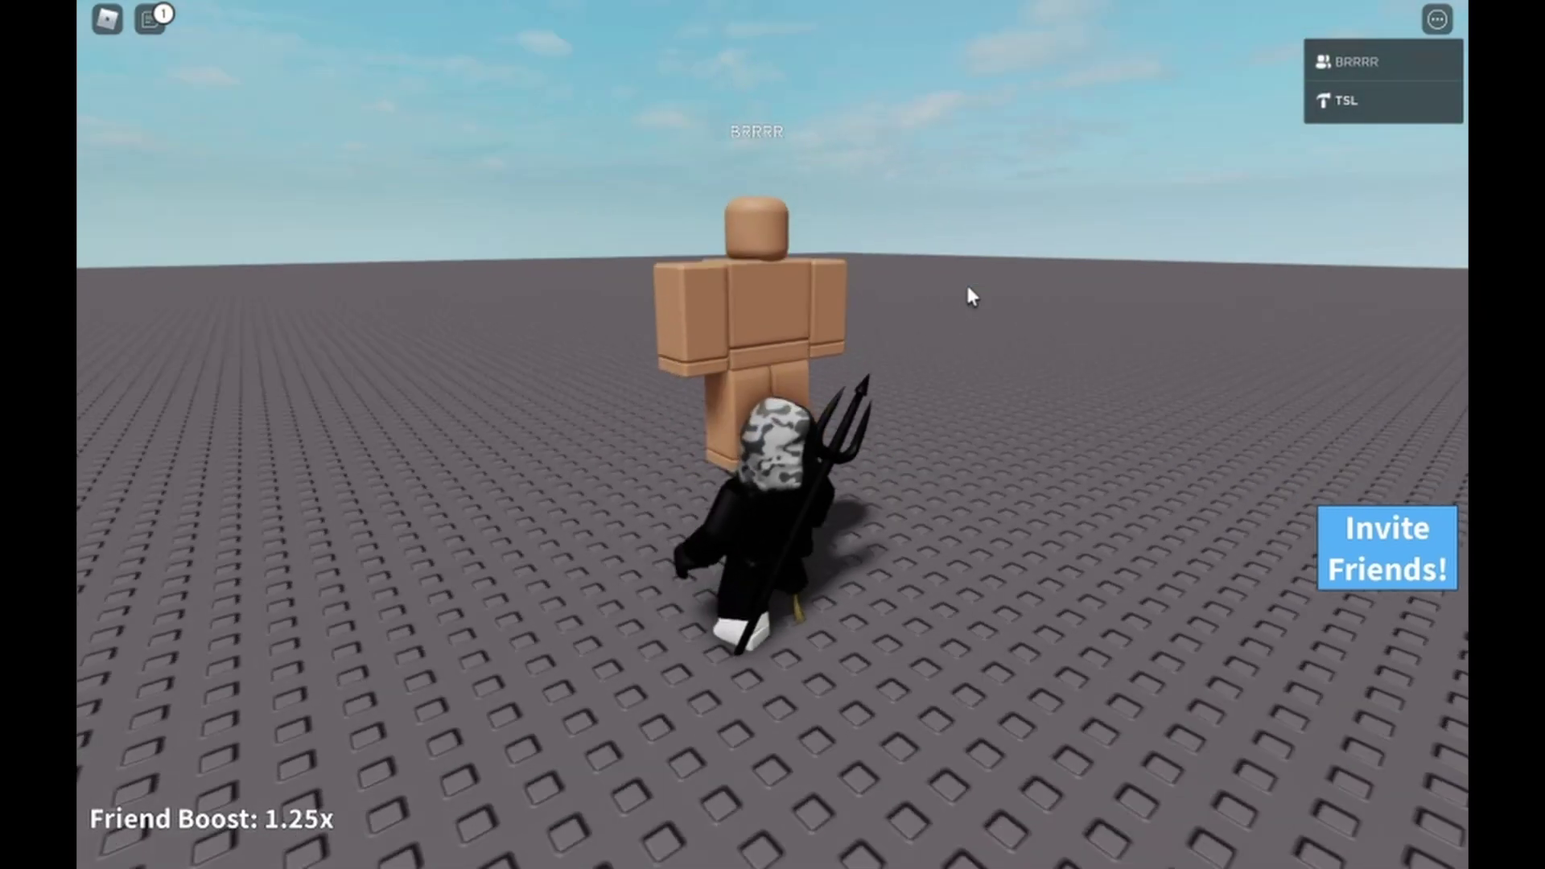
# - Watch the friend arrive with Friend Boost at 1.25x and send the chat message 'Leave'
pyautogui.moveTo(970, 295); pyautogui.dragTo(970, 296, button='right')
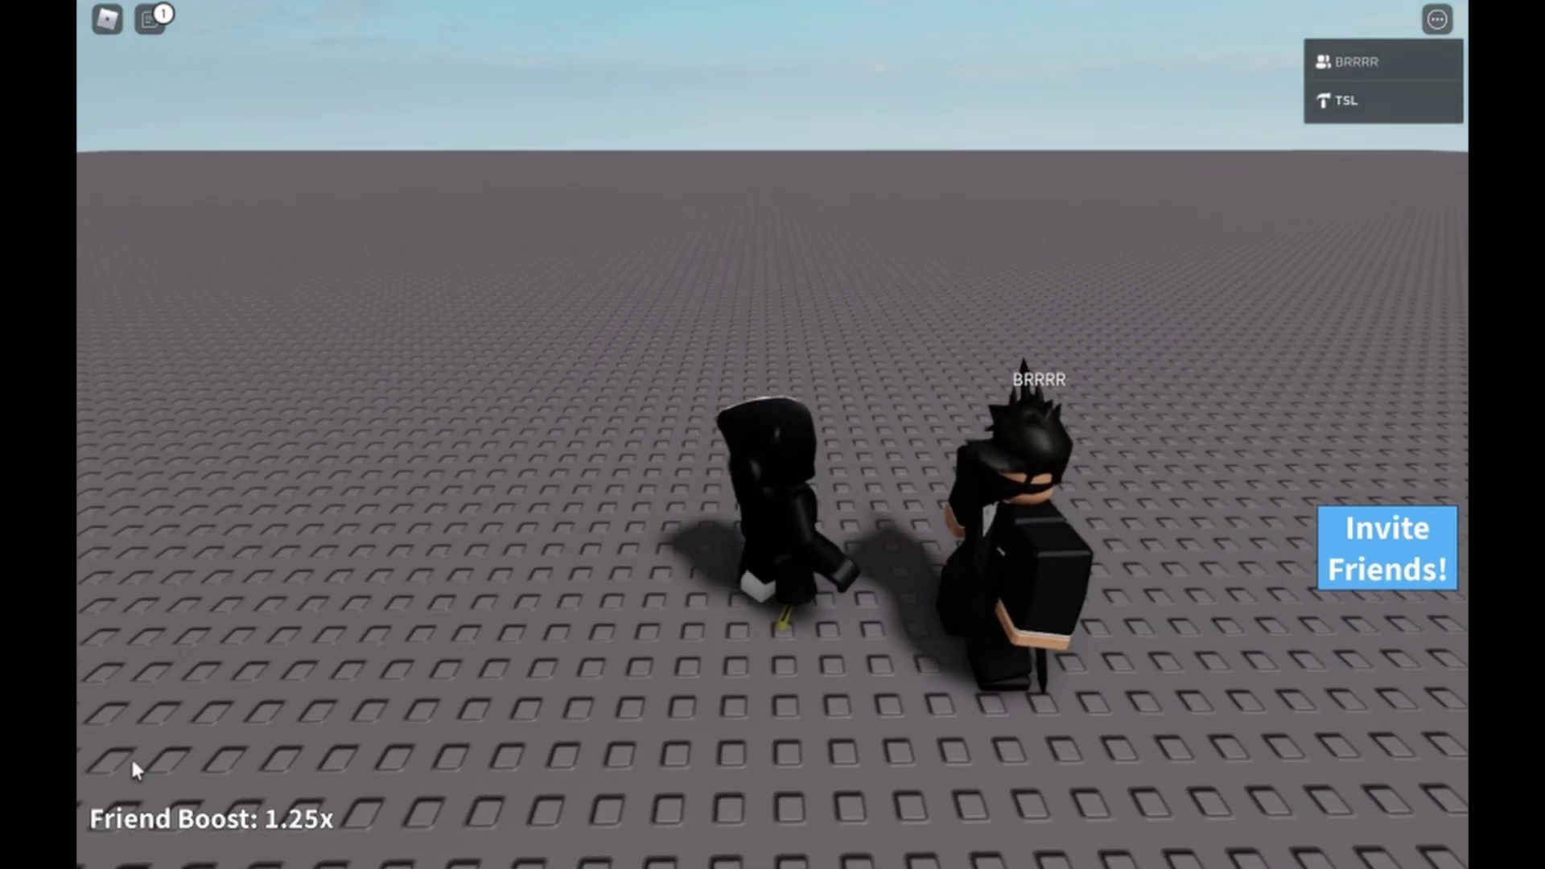
pyautogui.moveTo(576, 697); pyautogui.dragTo(576, 696, button='right')
pyautogui.press('s')
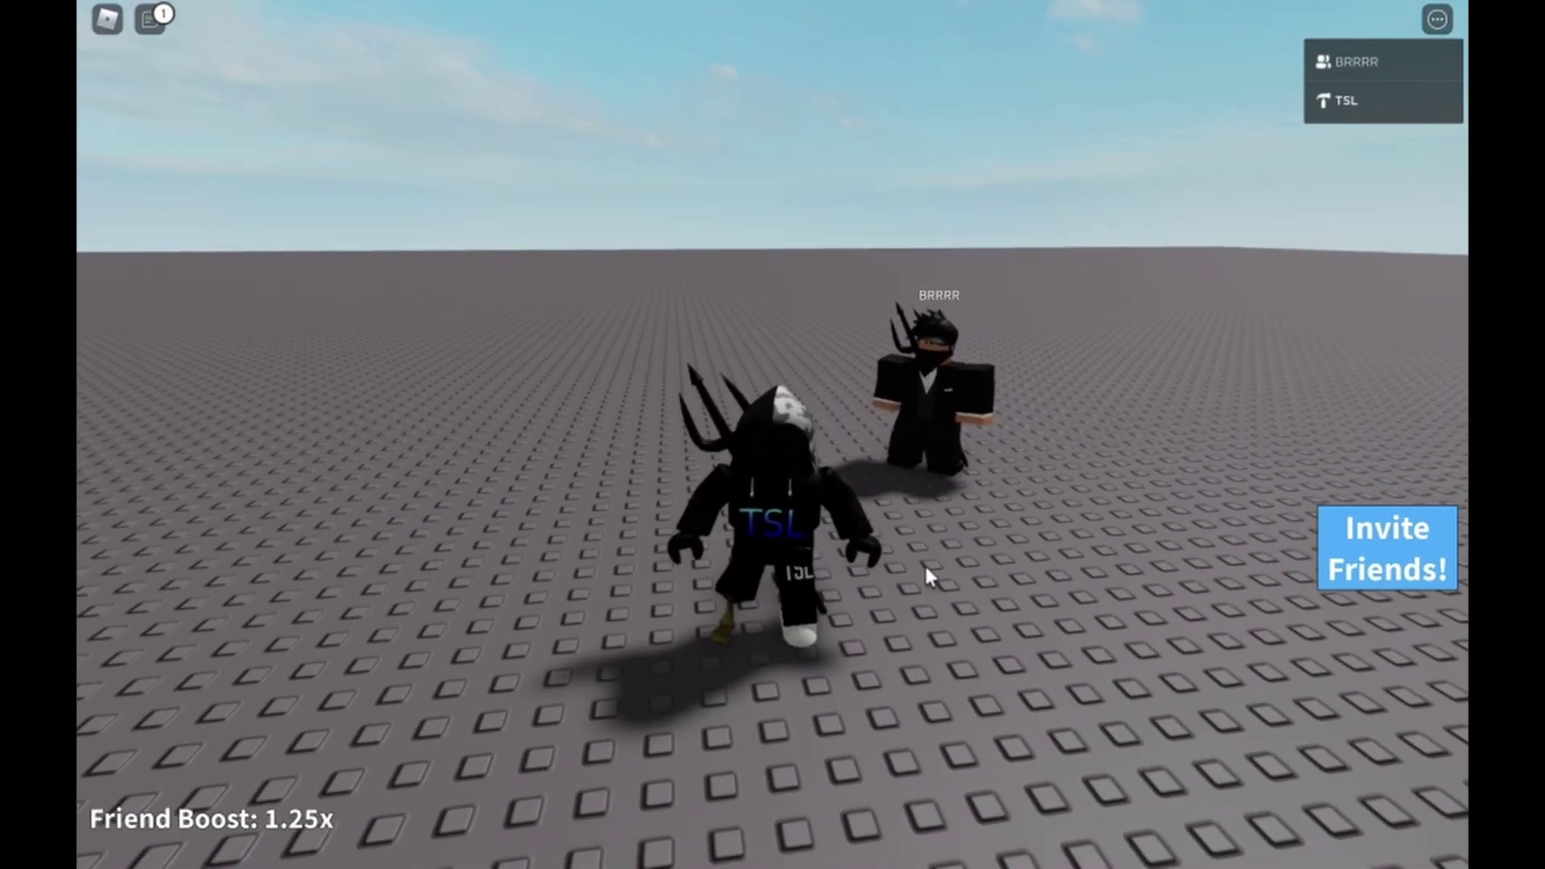
pyautogui.press('w')
pyautogui.moveTo(925, 577); pyautogui.dragTo(926, 577, button='right')
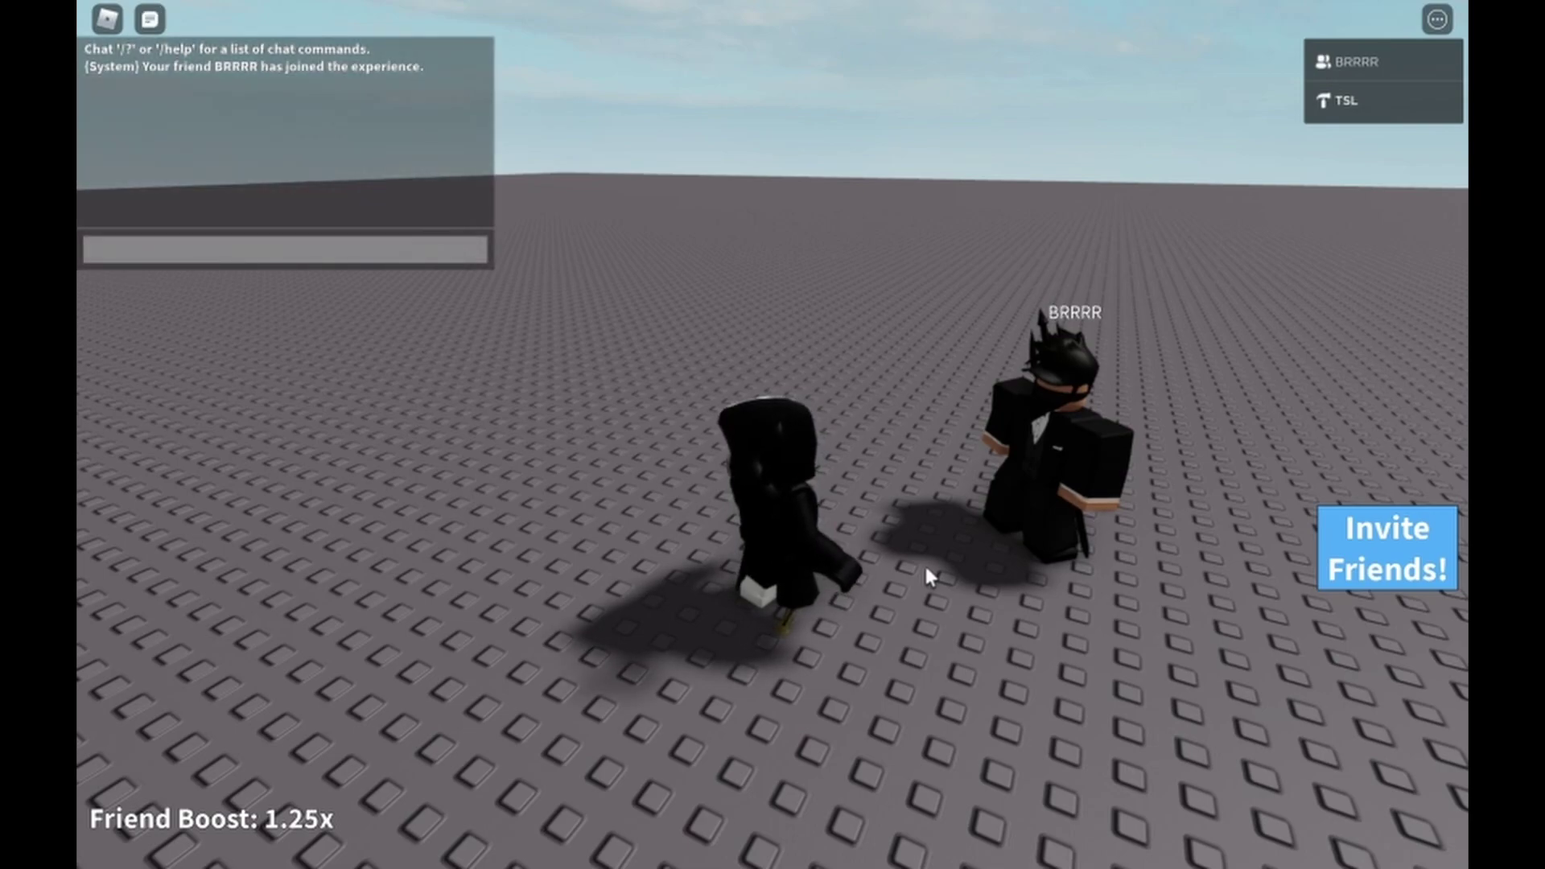
pyautogui.write('Leave')
pyautogui.press('Return')
# - Walk next to the friend and send the chat message 'You can go now'
pyautogui.moveTo(926, 577)
pyautogui.mouseDown(button='right')
pyautogui.moveTo(924, 563)
pyautogui.moveTo(924, 577)
pyautogui.mouseUp(button='right')
pyautogui.press('s')
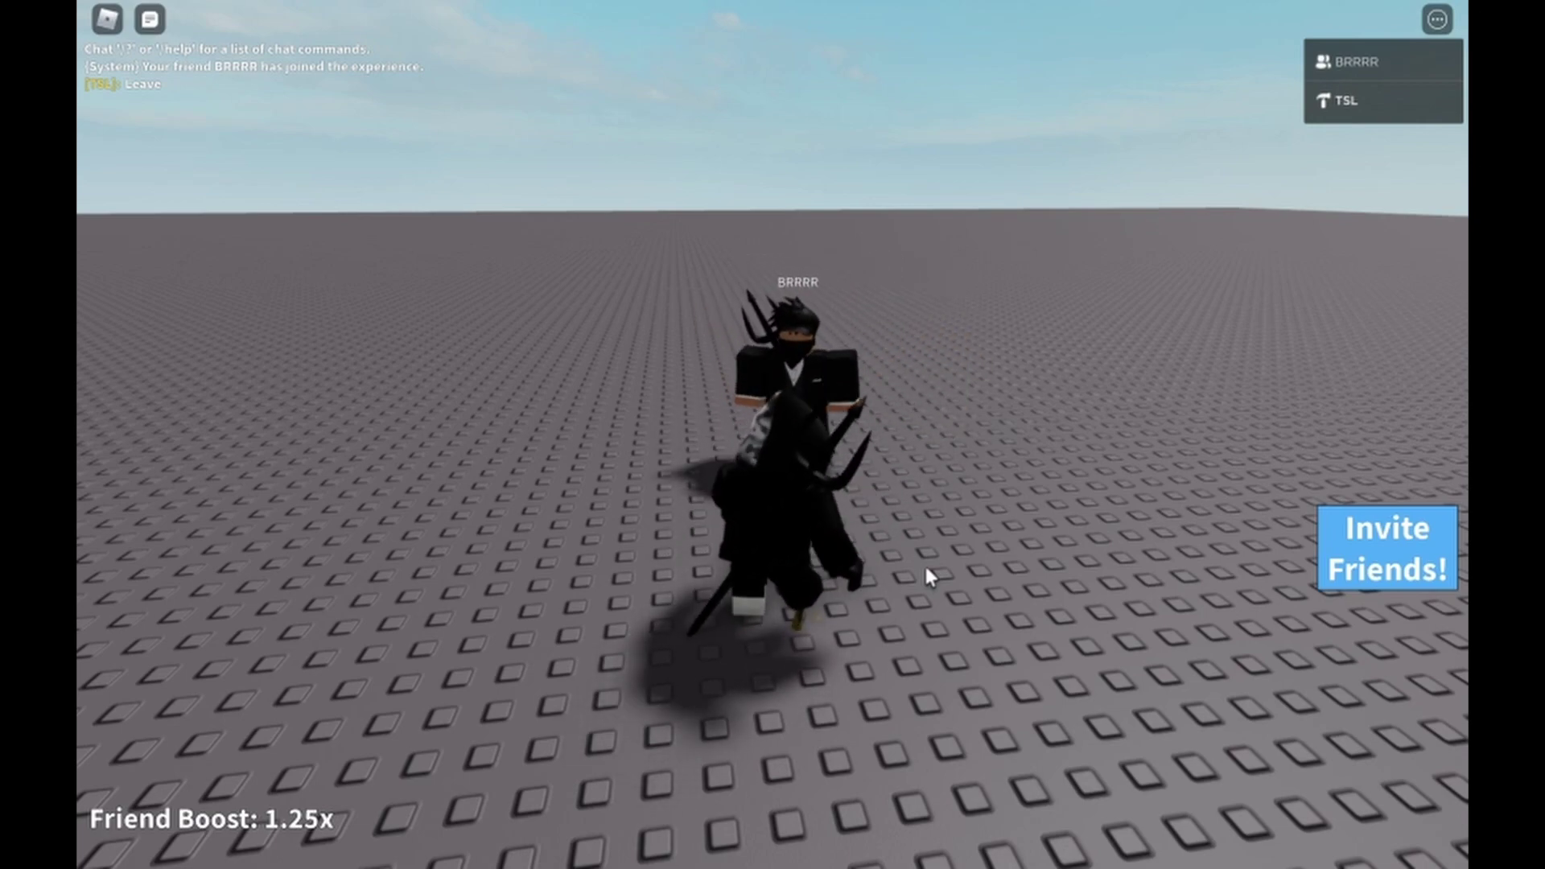
pyautogui.press('/')
pyautogui.write('You can')
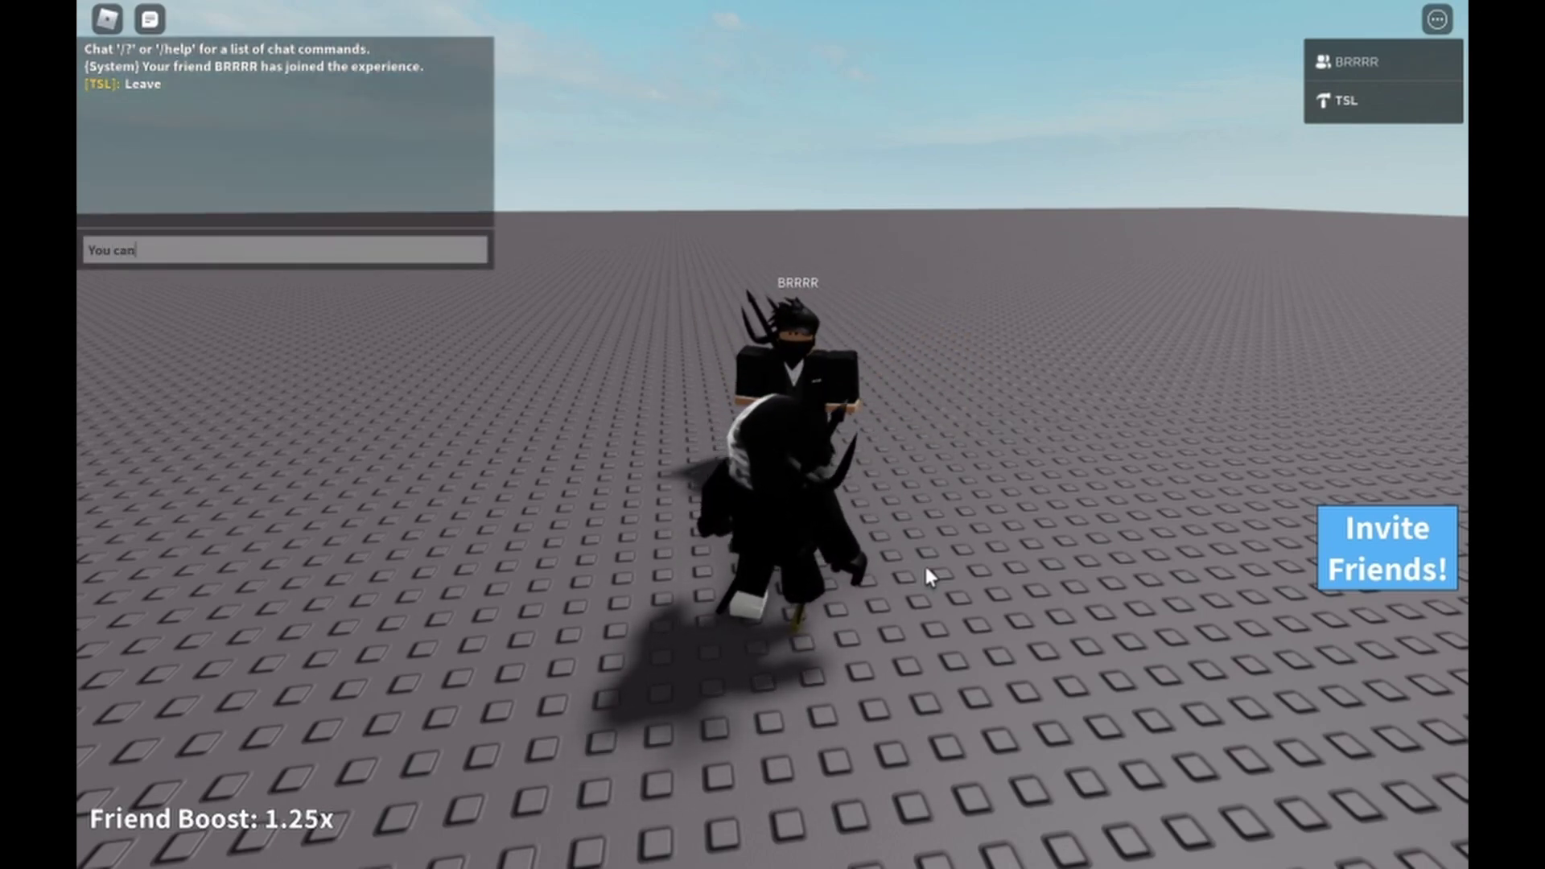
pyautogui.write(' go now')
pyautogui.press('Return')
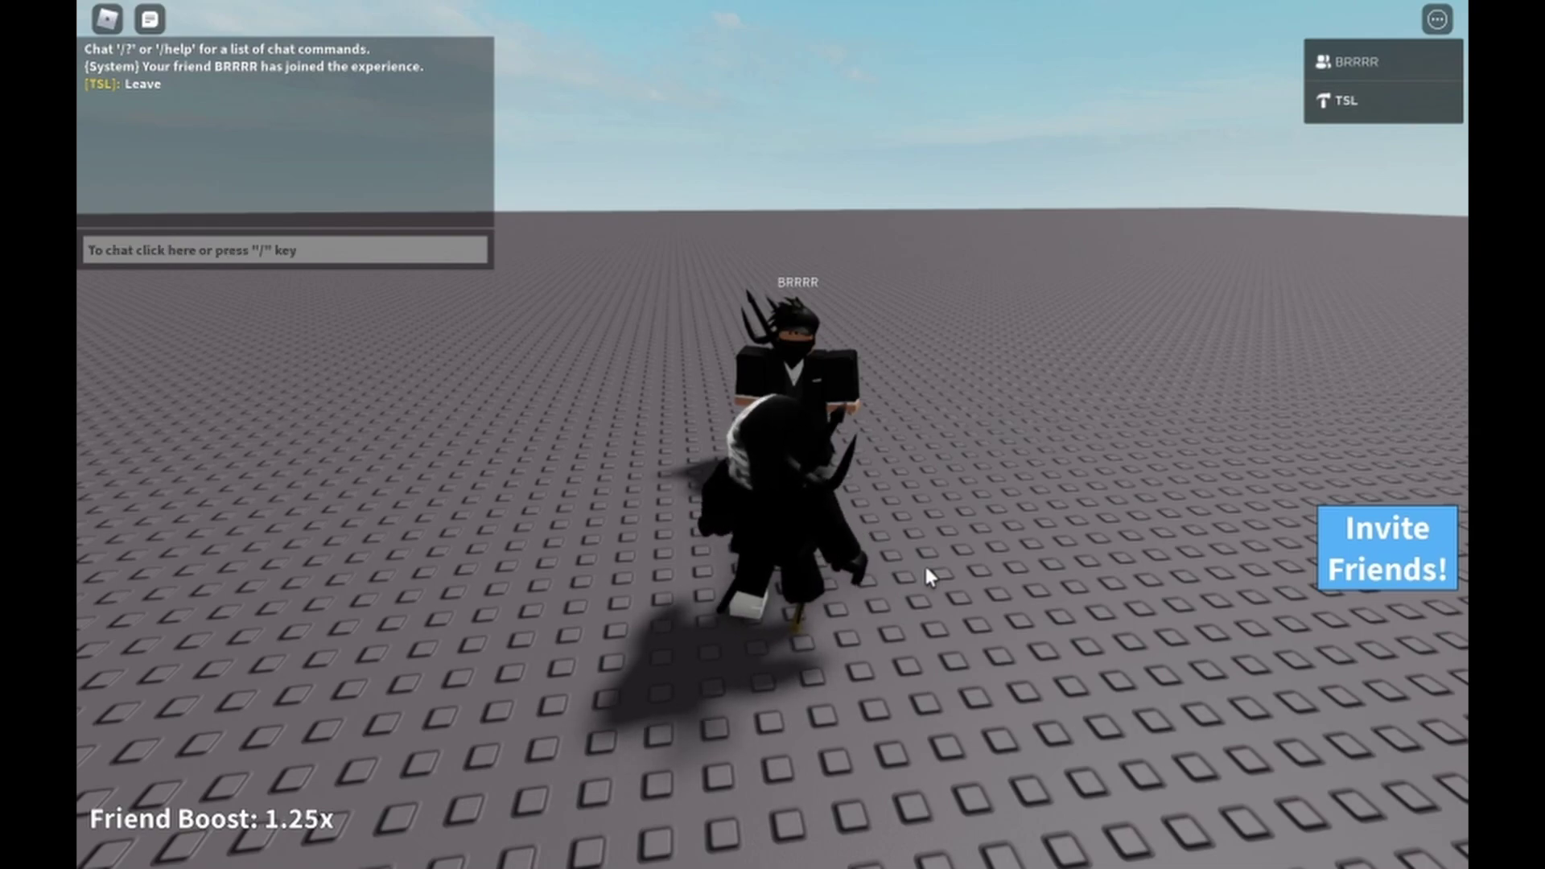
pyautogui.moveTo(924, 563); pyautogui.dragTo(187, 828, button='right')
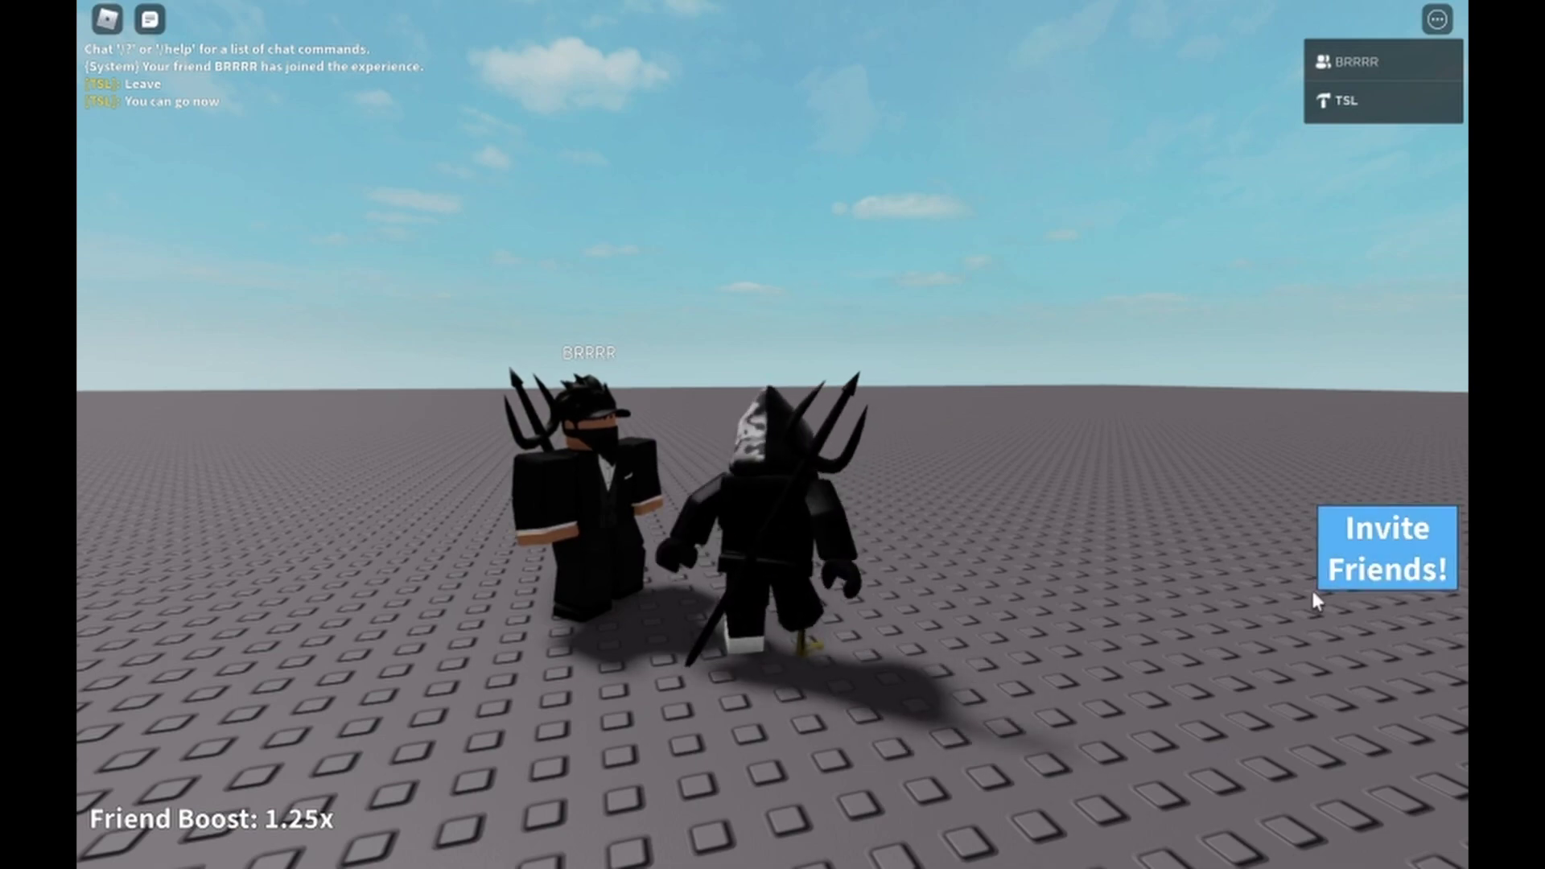
pyautogui.moveTo(962, 370); pyautogui.dragTo(962, 359, button='right')
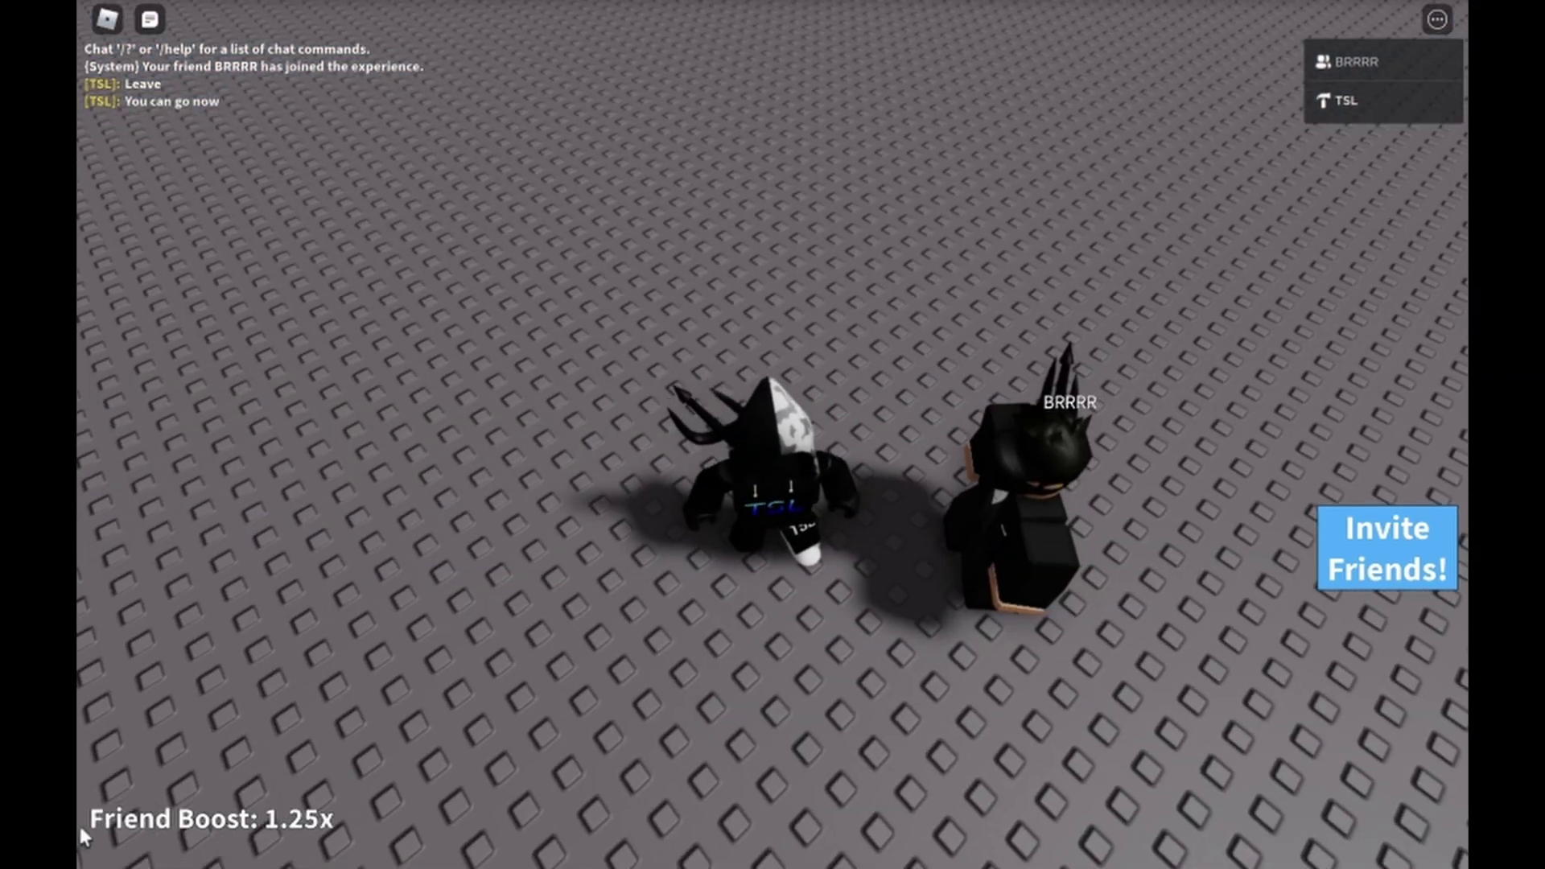
pyautogui.moveTo(390, 801); pyautogui.dragTo(559, 566, button='right')
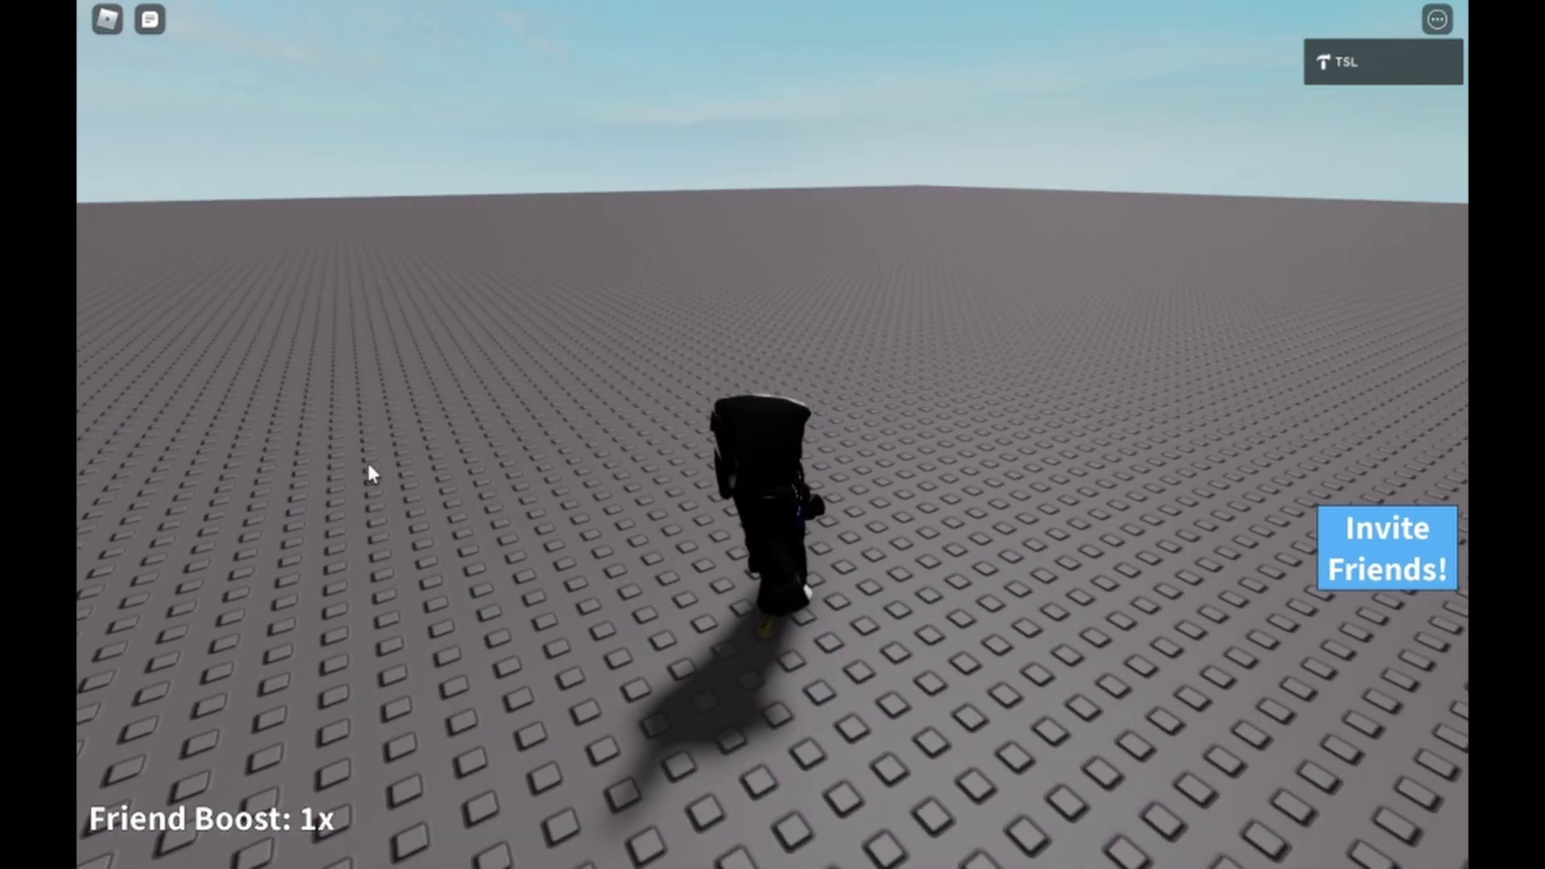